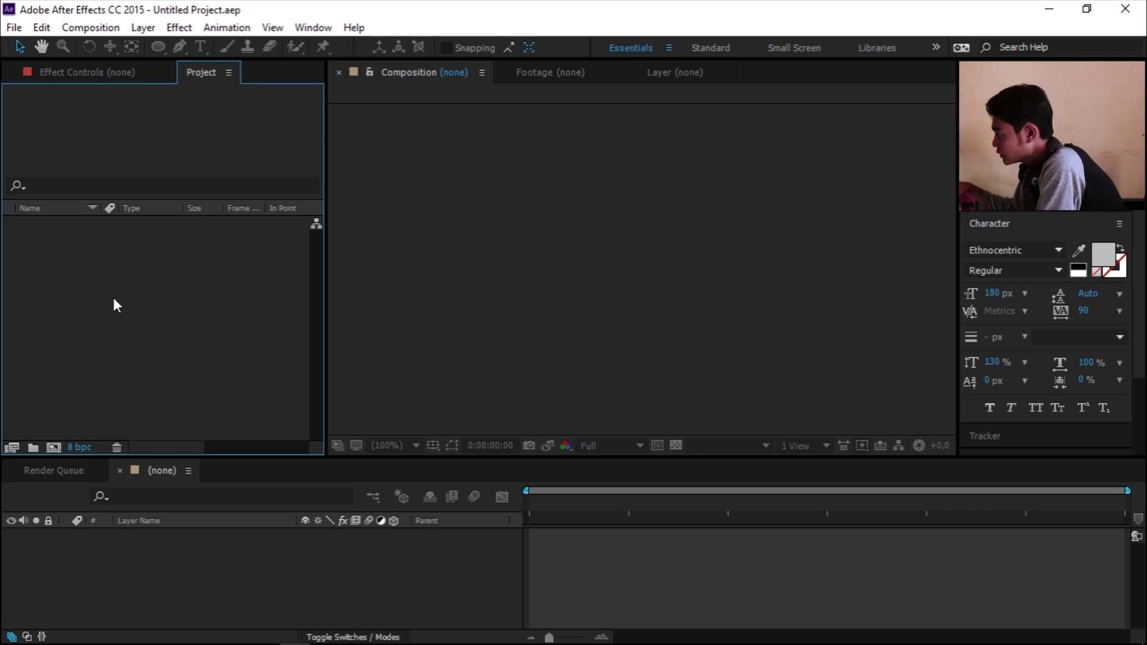
Step: Create a new HDTV 1080 29.97 composition named Portal
{"action": "left_click", "coordinate": [54, 448]}
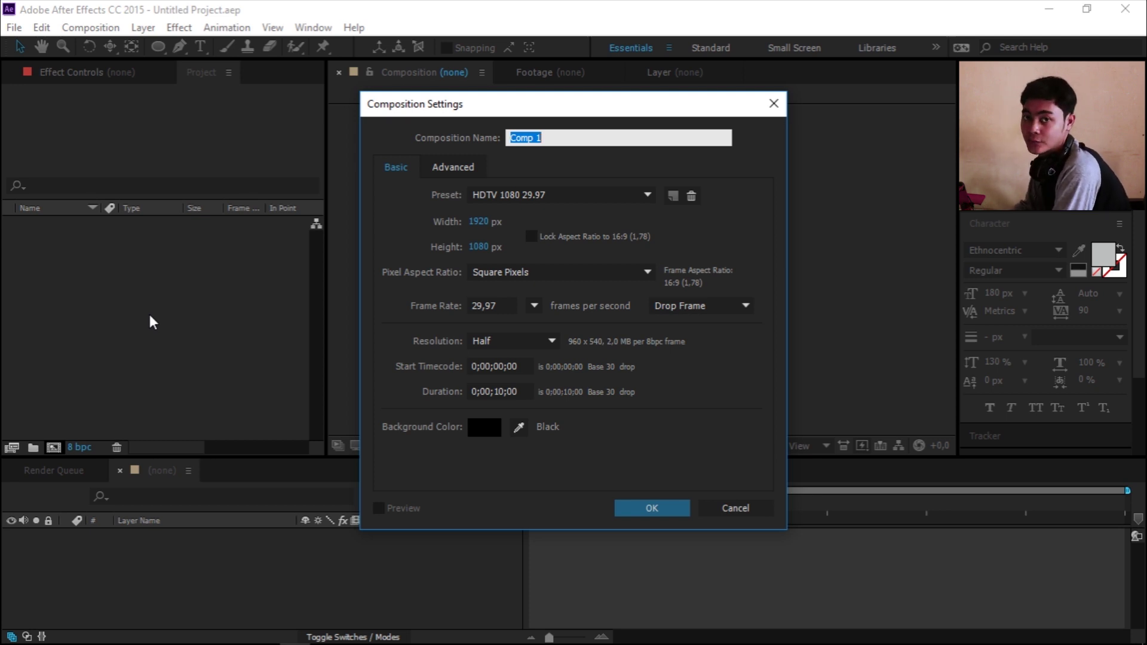
{"action": "type", "text": "Po"}
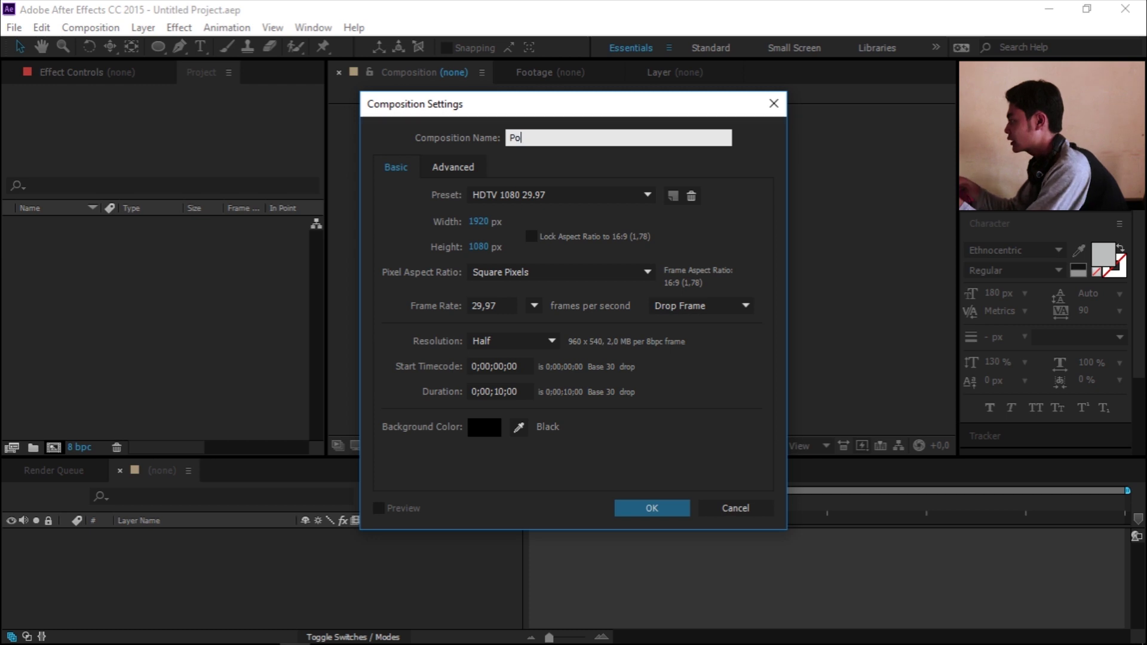
{"action": "type", "text": "ertal"}
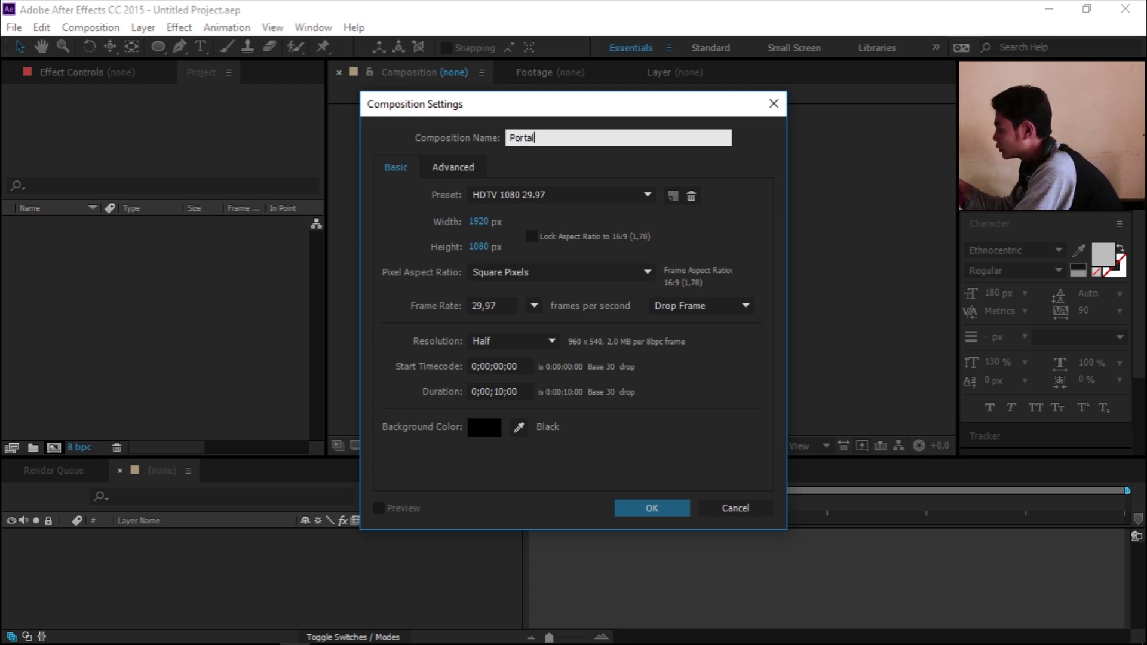
{"action": "key", "text": "Return"}
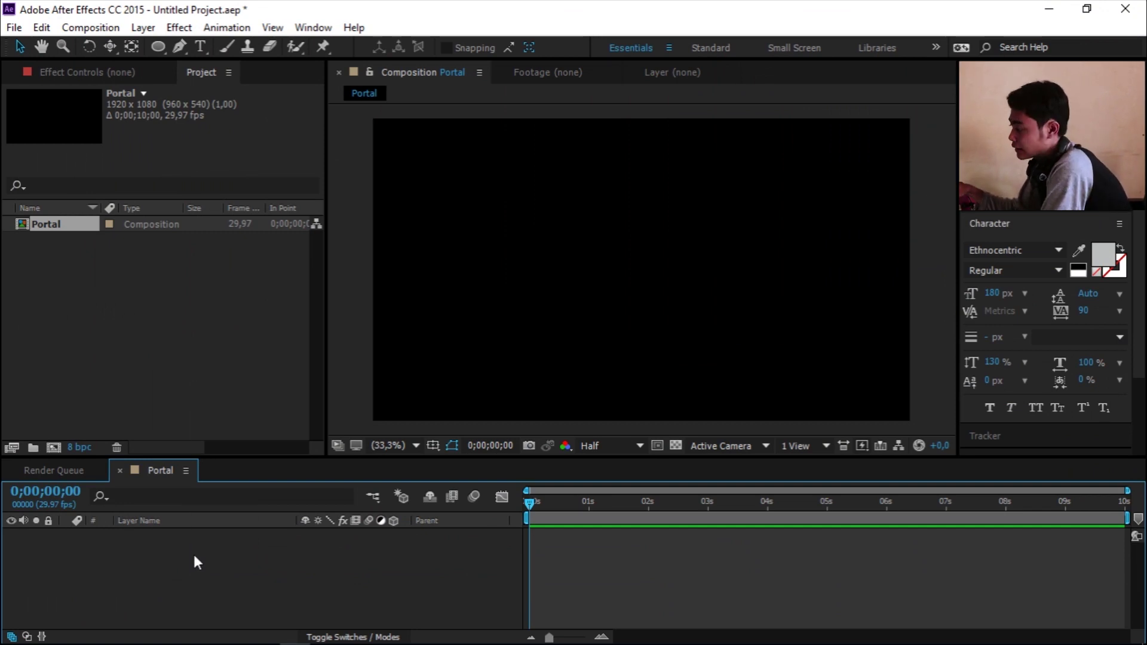
Step: Add a Null Object layer, Null 1, to the Portal composition
{"action": "right_click", "coordinate": [193, 555]}
{"action": "mouse_move", "coordinate": [308, 394]}
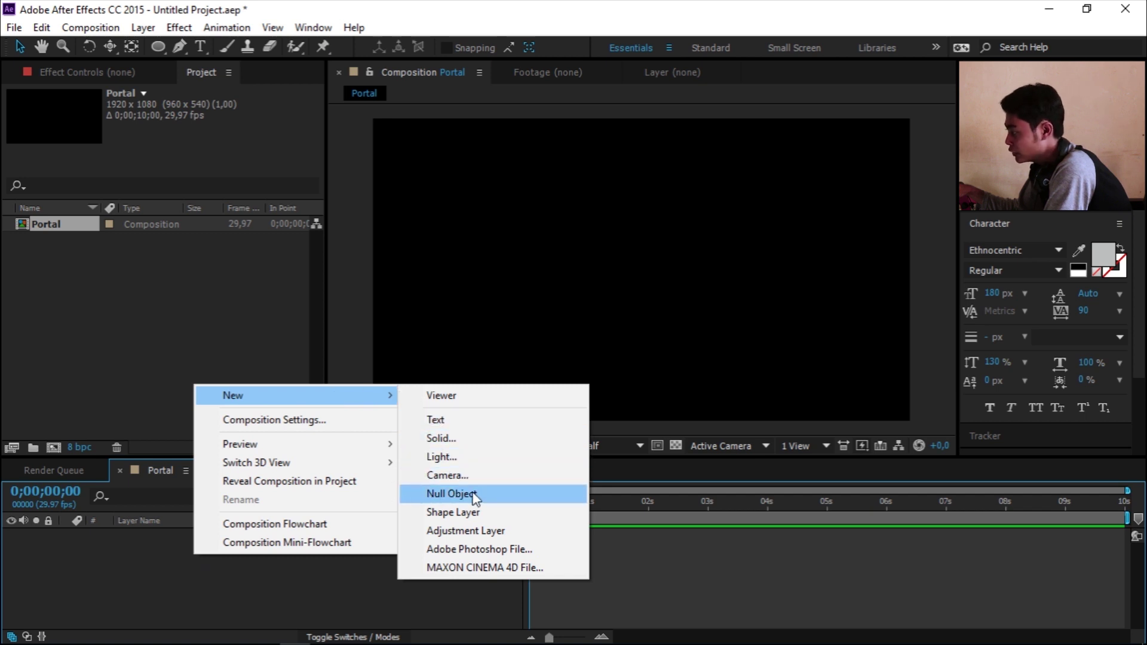
{"action": "left_click", "coordinate": [159, 587]}
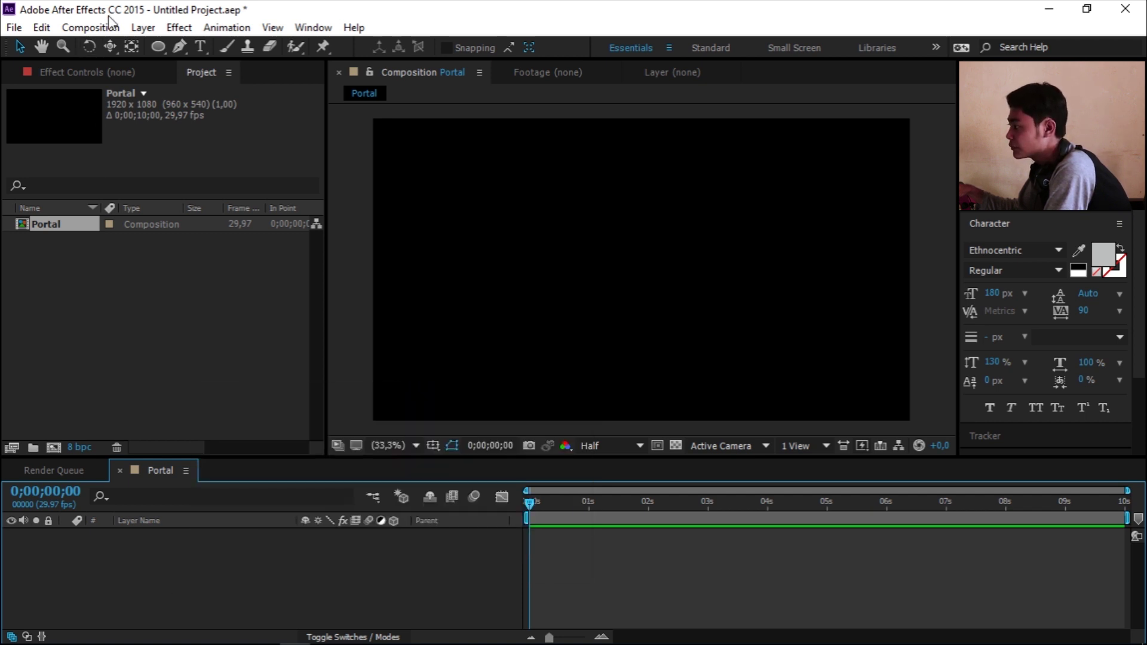
{"action": "left_click", "coordinate": [137, 28]}
{"action": "mouse_move", "coordinate": [302, 30]}
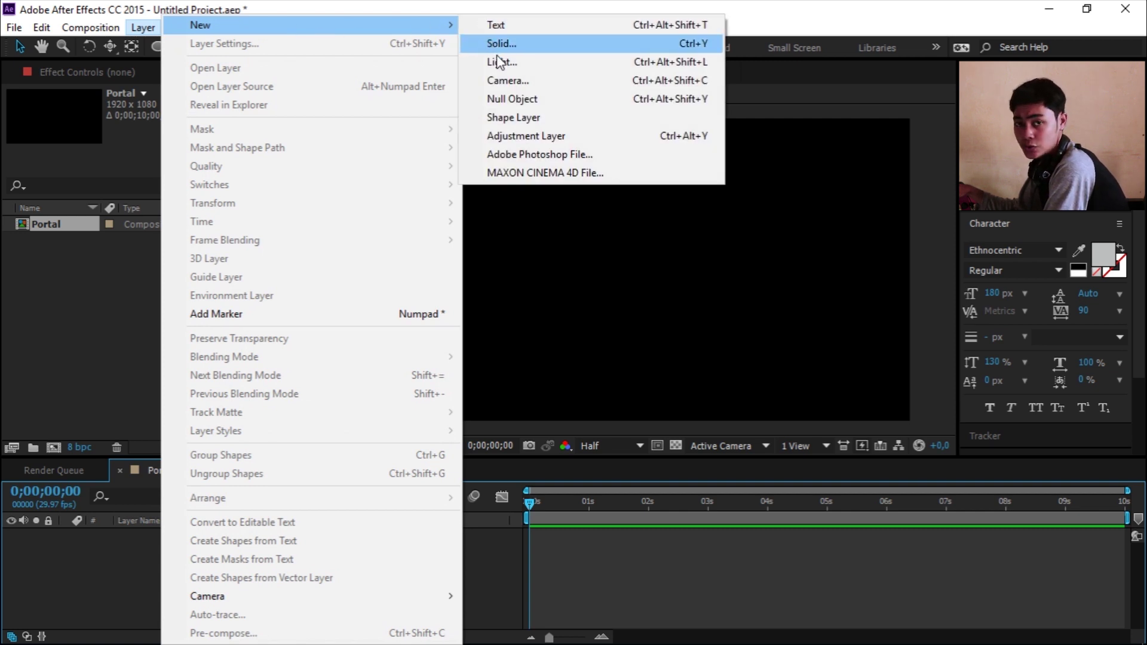
{"action": "left_click", "coordinate": [512, 101]}
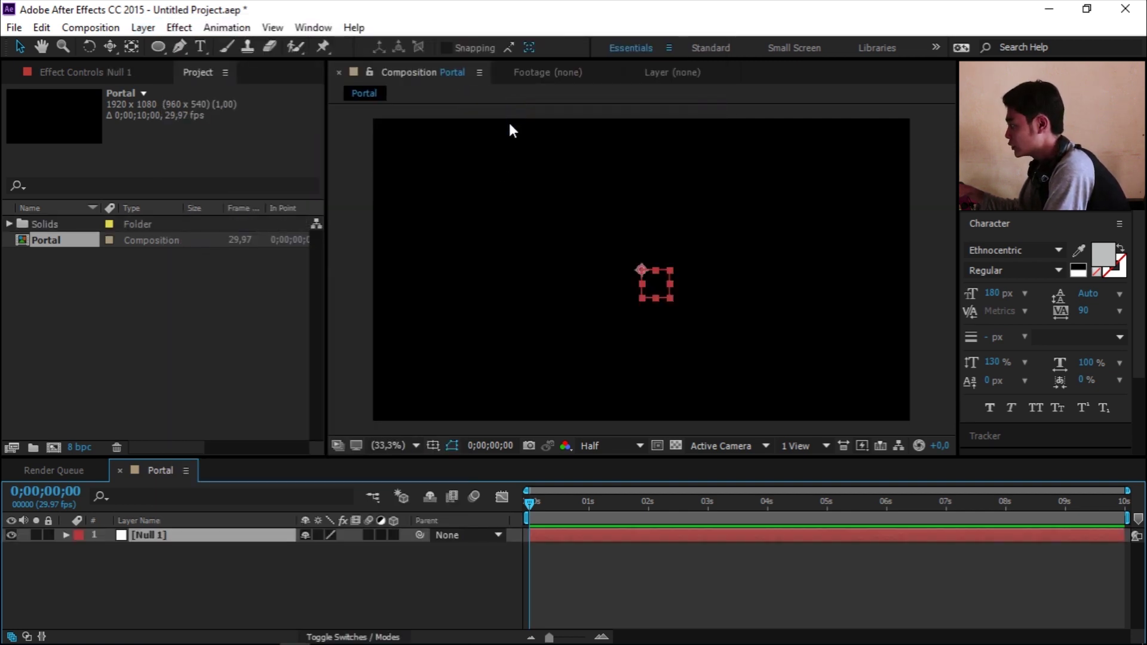
{"action": "left_click", "coordinate": [169, 562]}
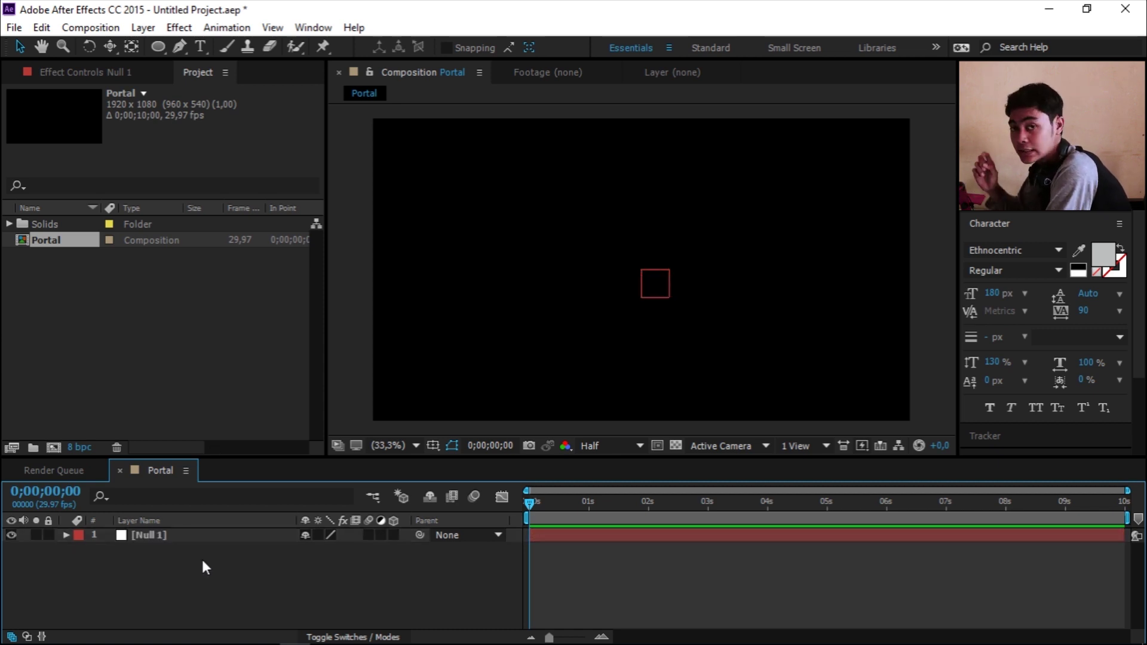
Step: Turn on the 3D Layer switch for Null 1 and select it
{"action": "left_click", "coordinate": [393, 534]}
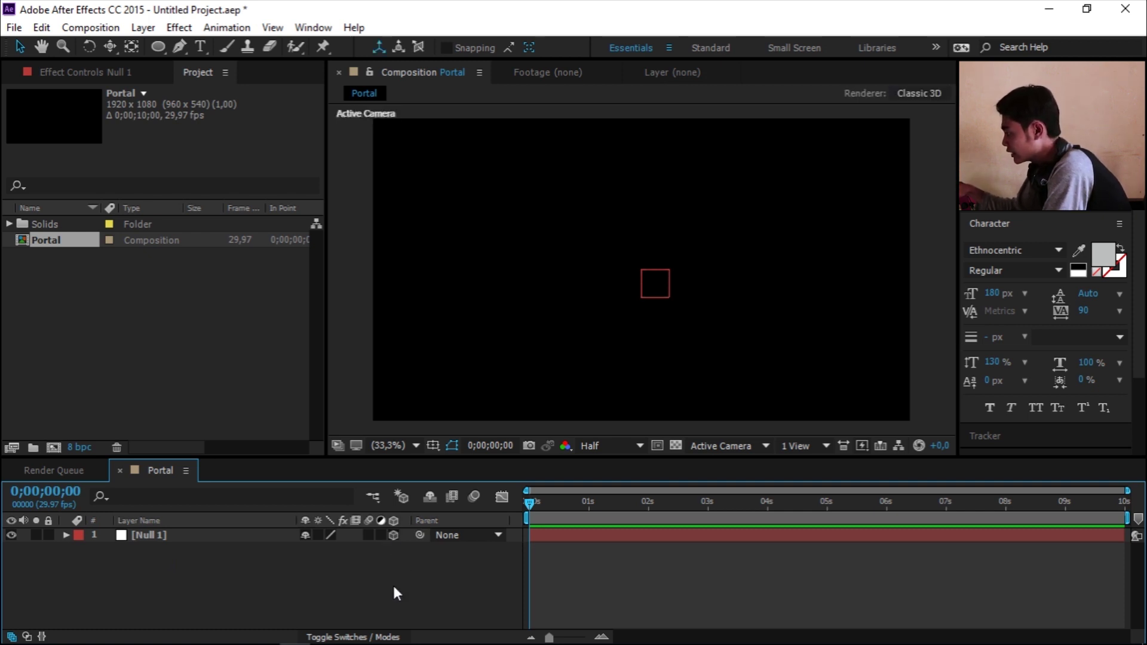
{"action": "left_click", "coordinate": [373, 638]}
{"action": "left_click", "coordinate": [375, 638]}
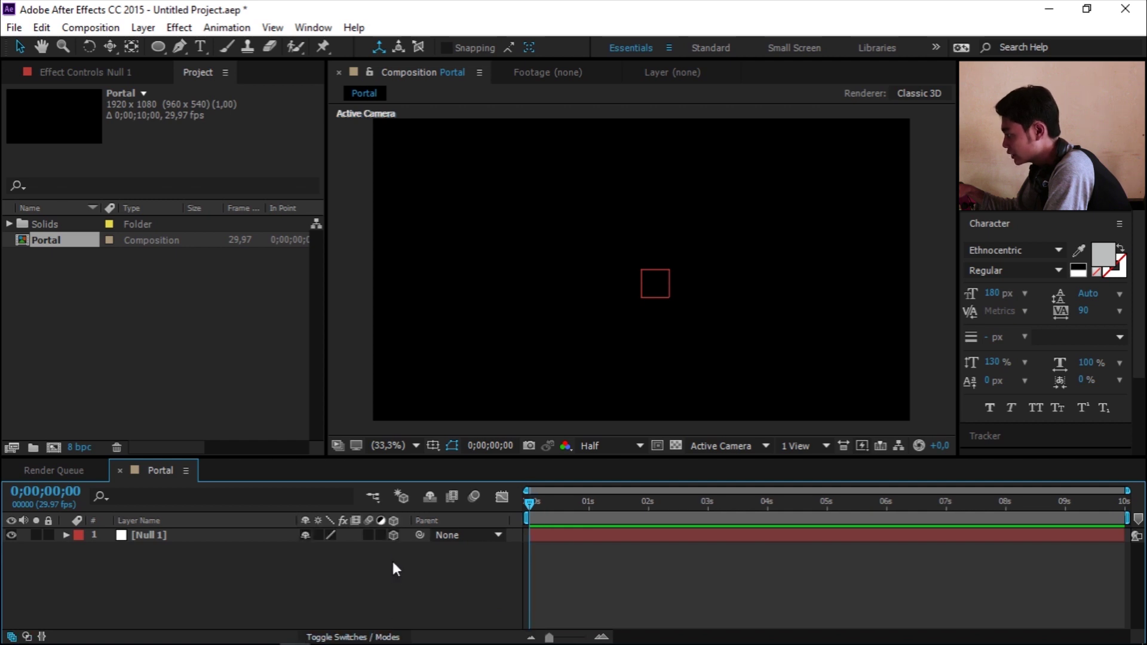
{"action": "left_click", "coordinate": [245, 534]}
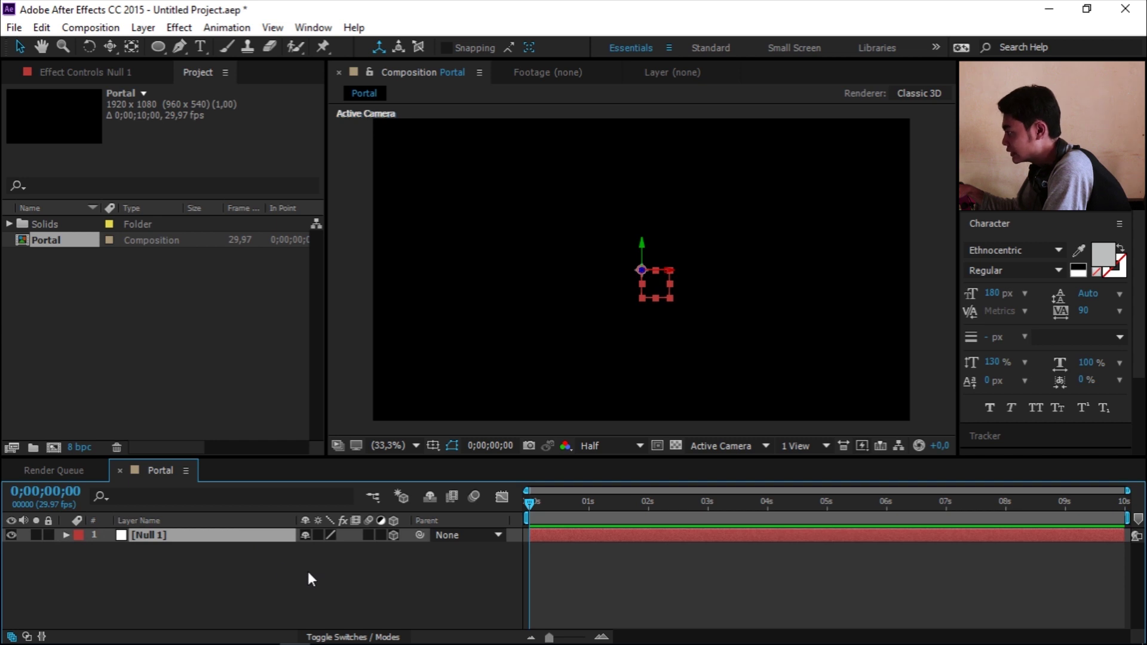
{"action": "right_click", "coordinate": [230, 569]}
Step: Add a Point light layer named Emitter to the composition
{"action": "mouse_move", "coordinate": [390, 415]}
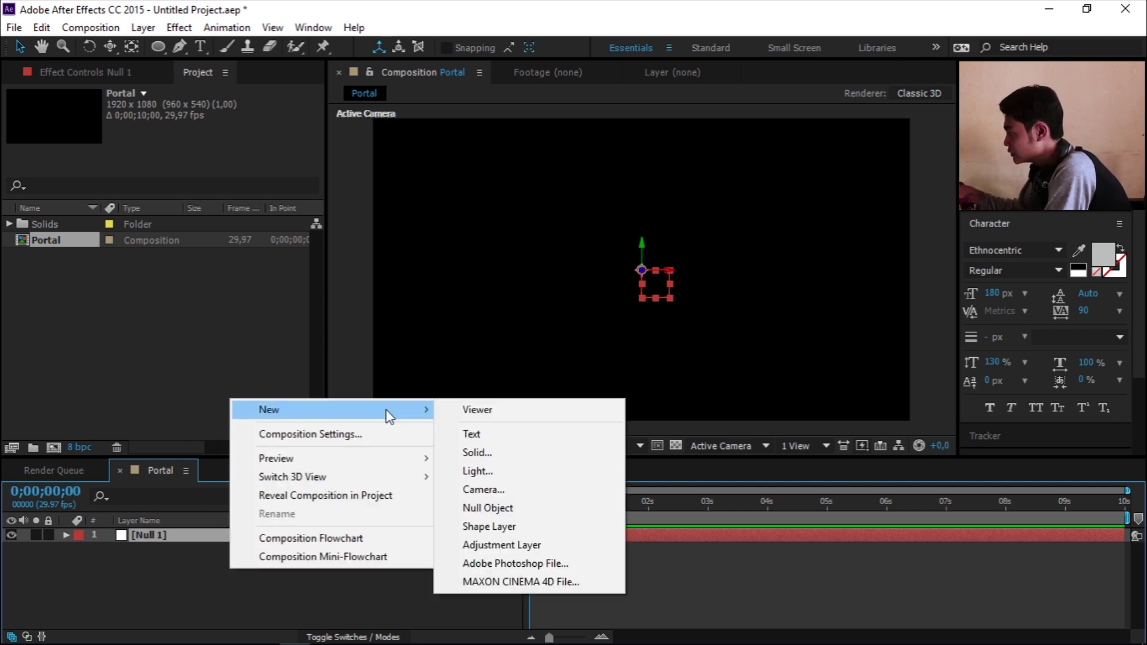
{"action": "left_click", "coordinate": [515, 472]}
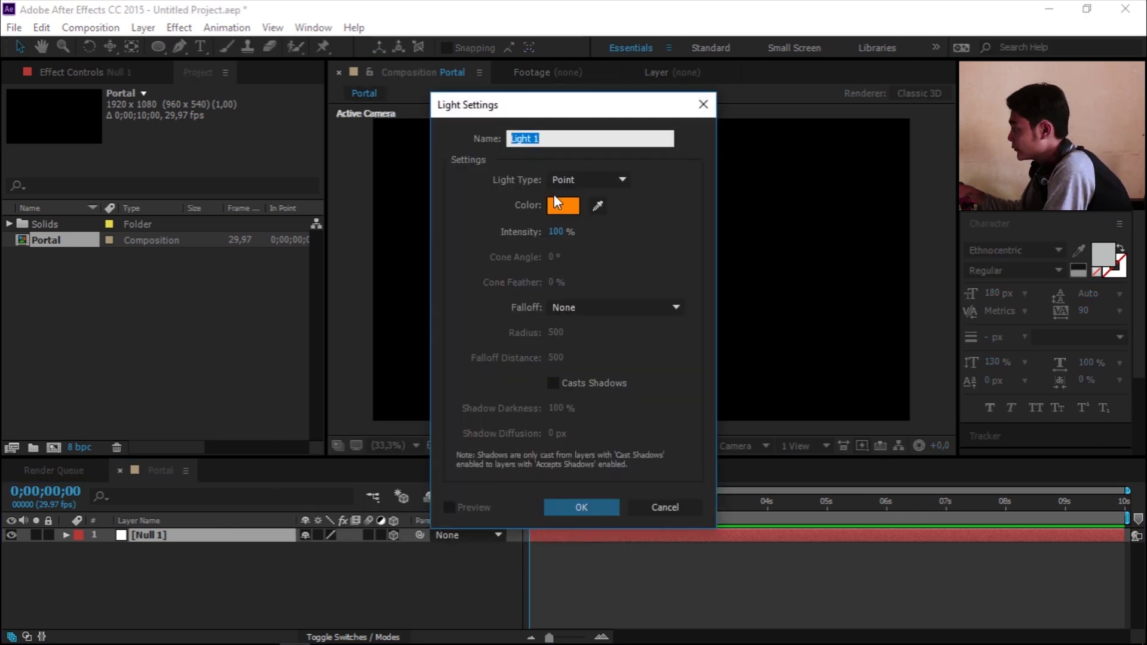
{"action": "left_click", "coordinate": [587, 179]}
{"action": "left_click", "coordinate": [611, 234]}
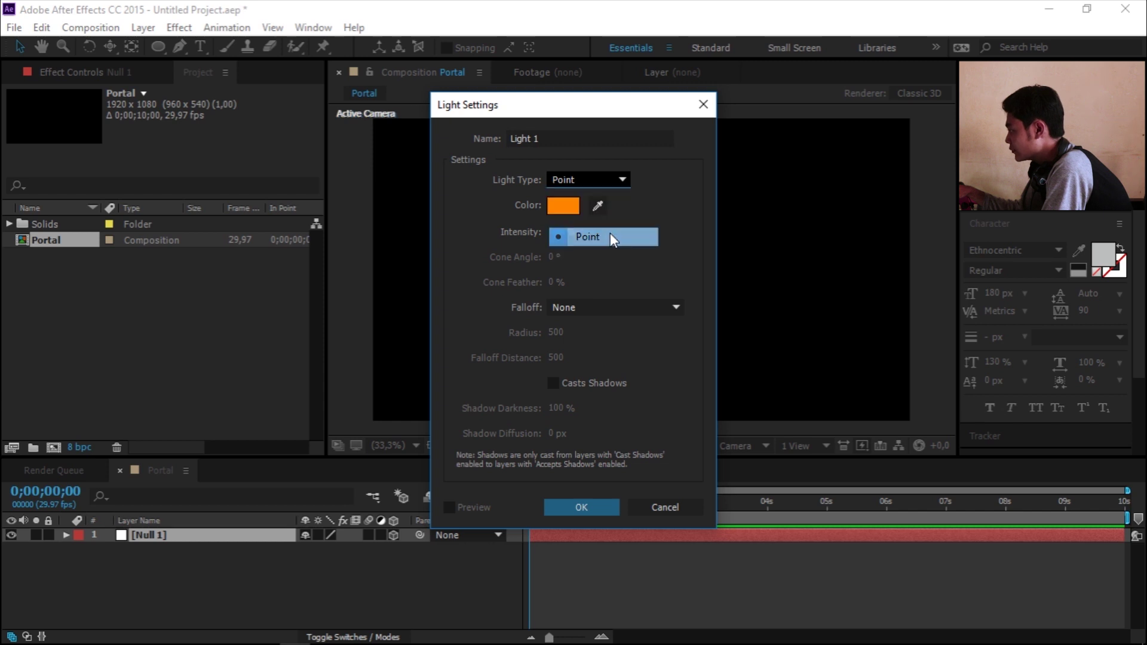
{"action": "left_click_drag", "start_coordinate": [557, 138], "coordinate": [508, 138]}
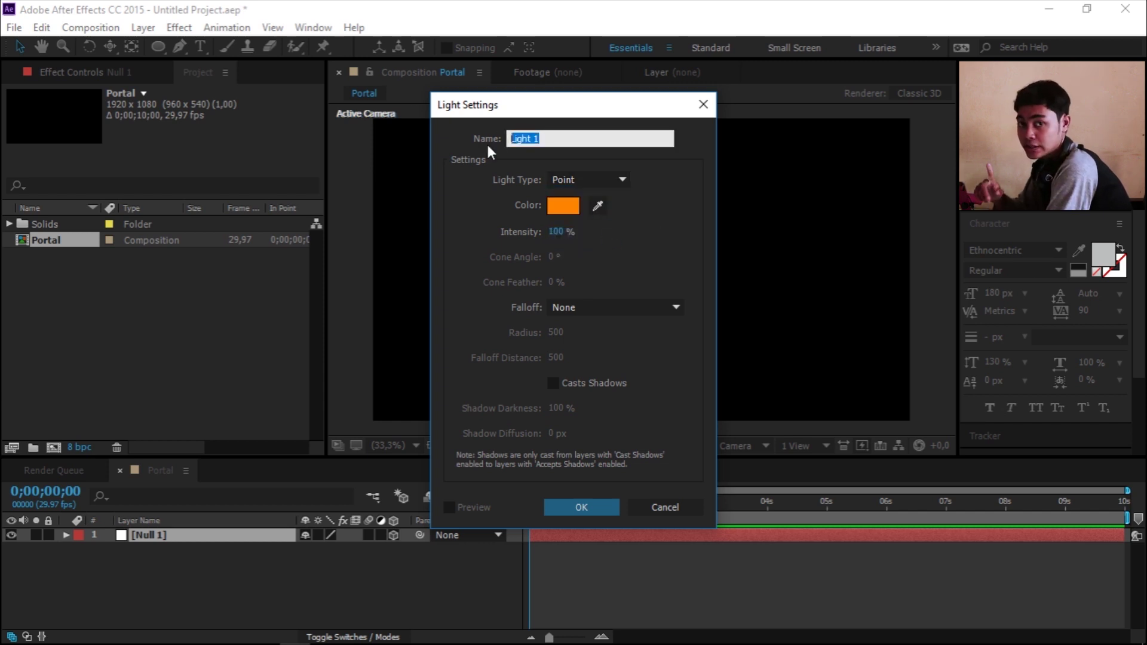
{"action": "type", "text": "Emitte"}
{"action": "key", "text": "Return"}
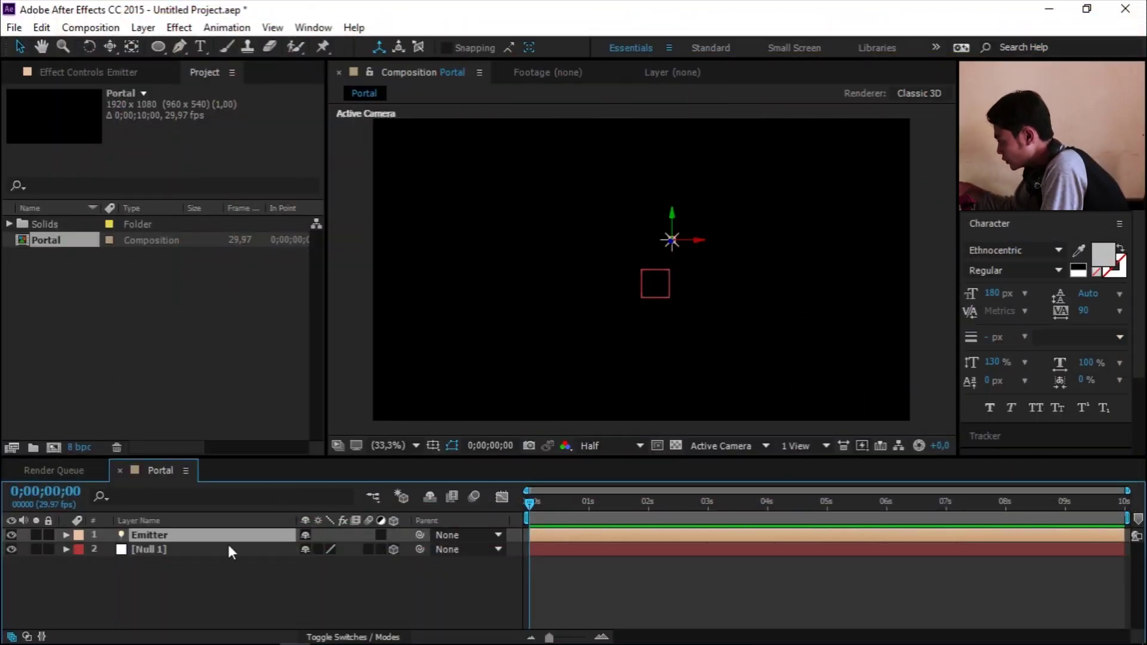
Step: Nudge the Emitter light slightly left and show the title/action safe guides
{"action": "left_click", "coordinate": [229, 547]}
{"action": "left_click", "coordinate": [217, 536]}
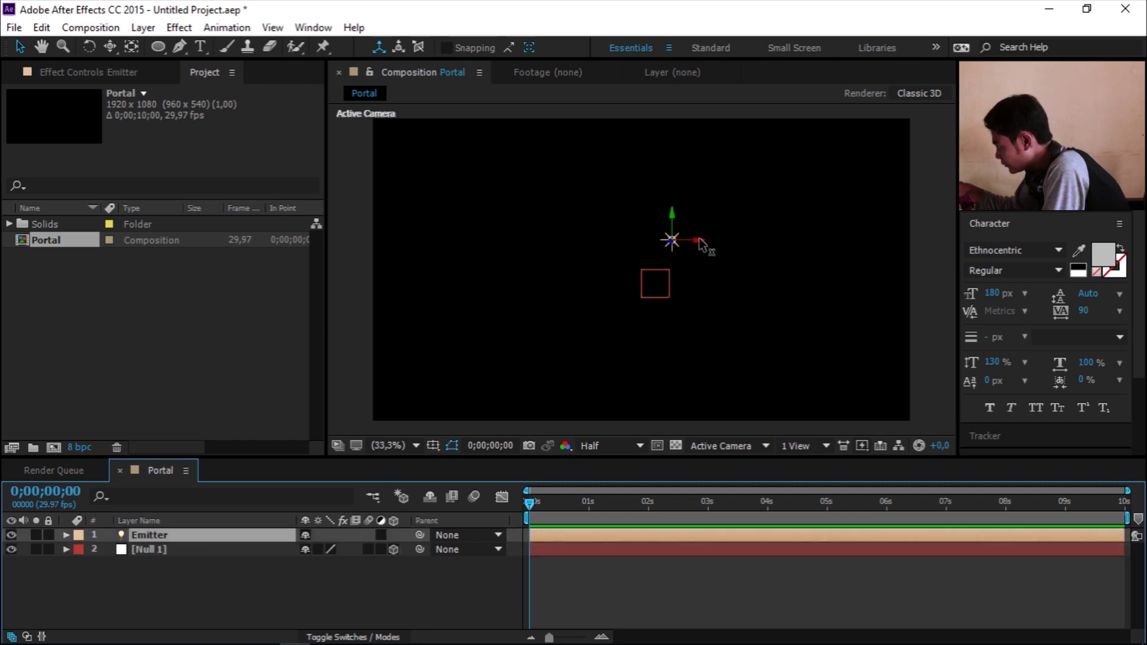
{"action": "left_click_drag", "start_coordinate": [699, 240], "coordinate": [683, 244]}
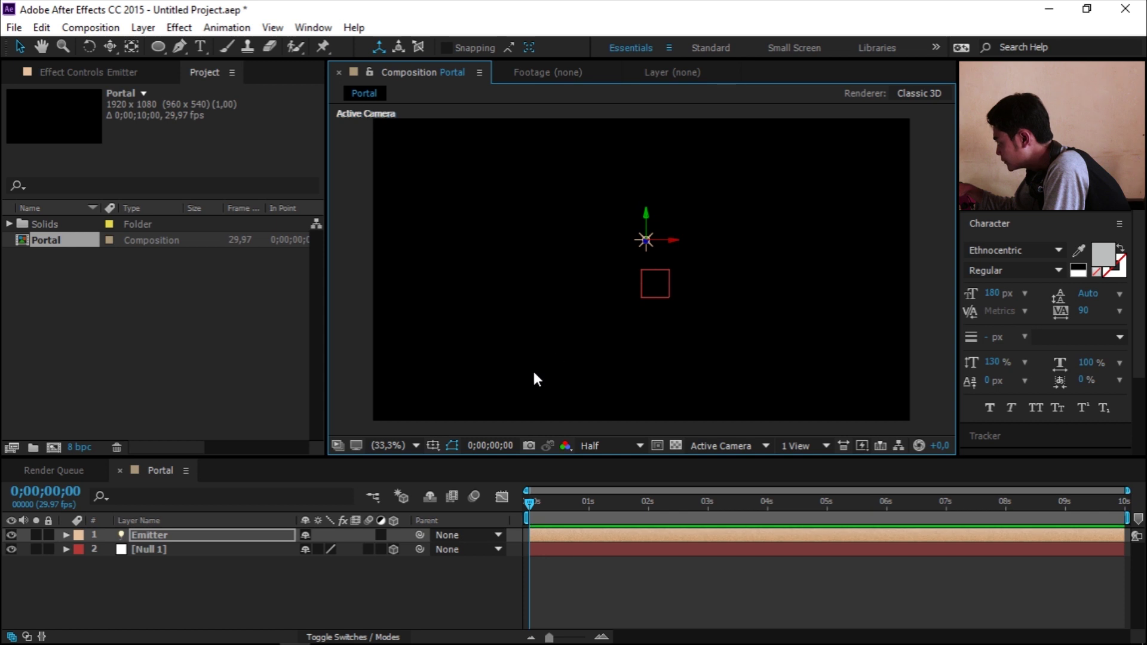
{"action": "left_click", "coordinate": [435, 446]}
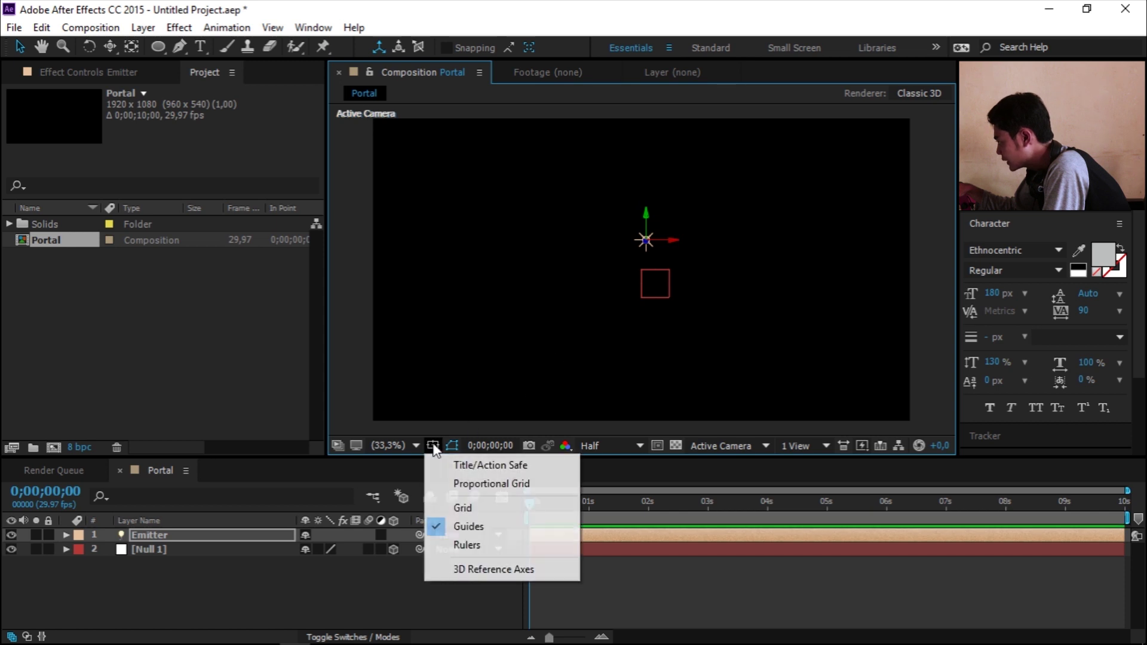
{"action": "left_click", "coordinate": [467, 465]}
Step: Drag the Emitter light down onto the null's top-left corner
{"action": "left_click_drag", "start_coordinate": [644, 221], "coordinate": [644, 240]}
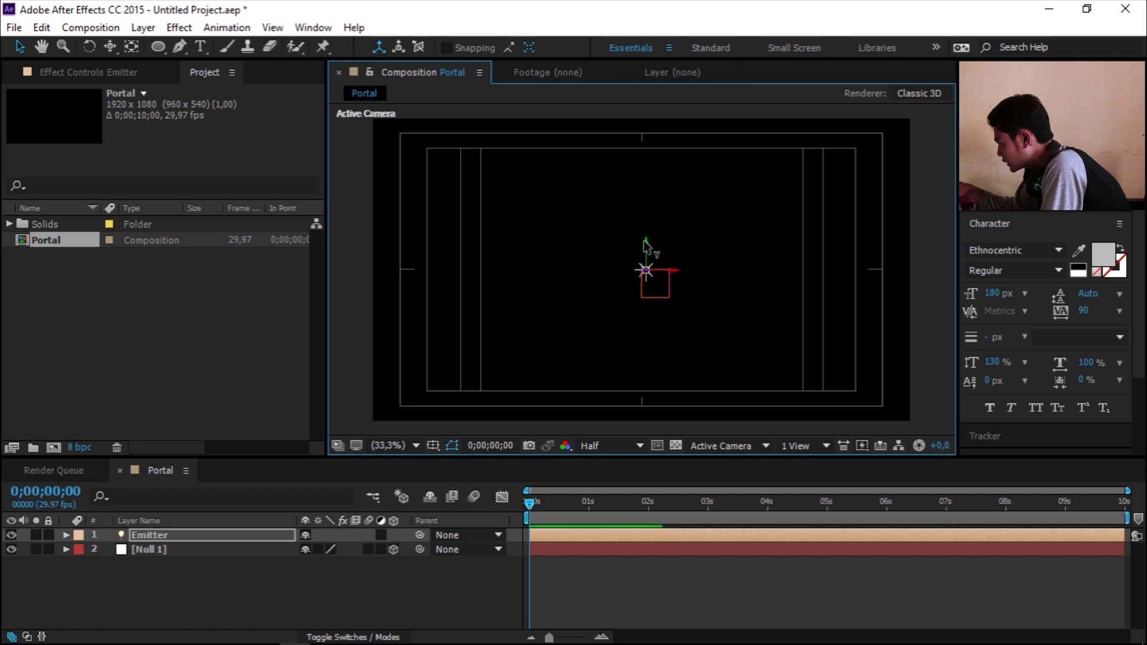
{"action": "left_click_drag", "start_coordinate": [673, 275], "coordinate": [671, 274]}
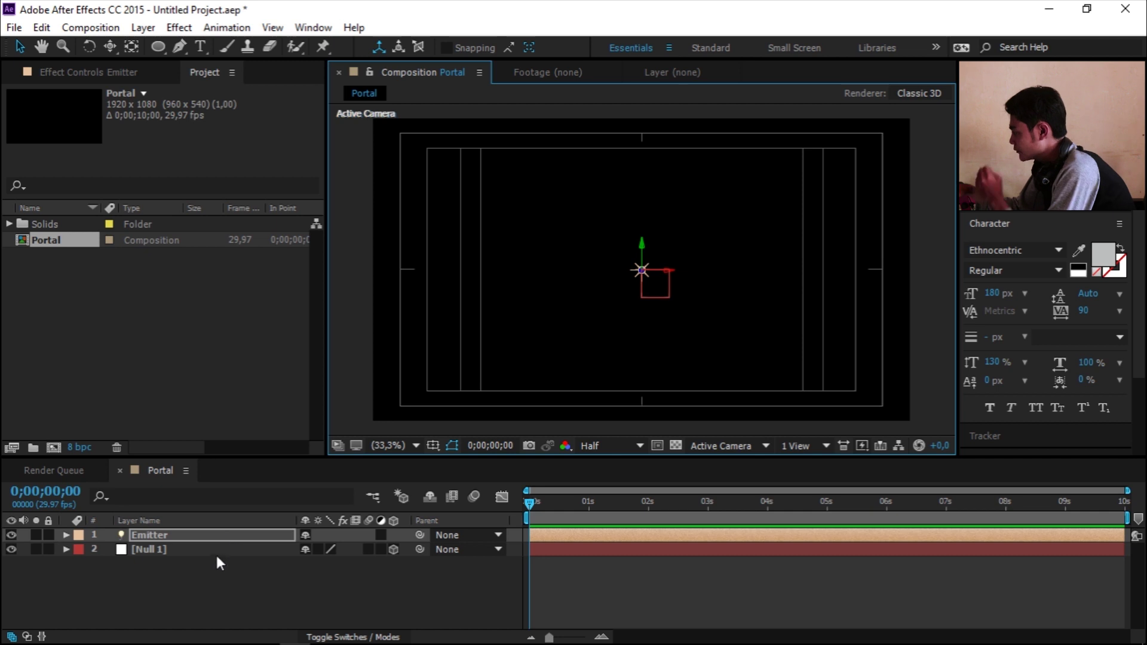
{"action": "left_click", "coordinate": [190, 582]}
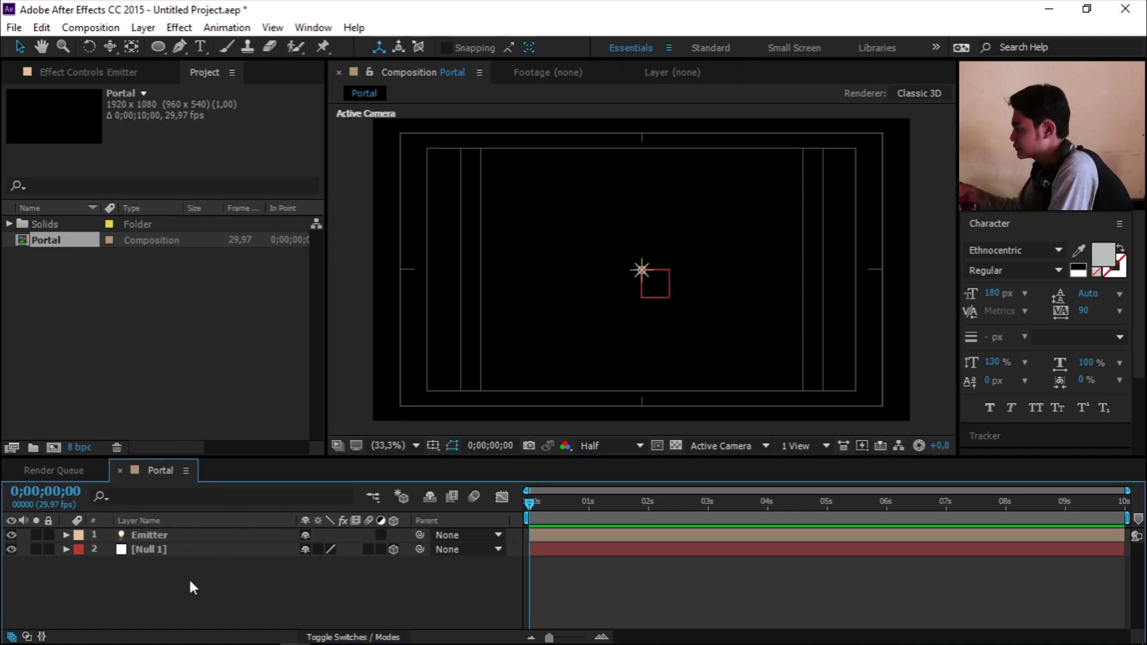
{"action": "left_click", "coordinate": [157, 46]}
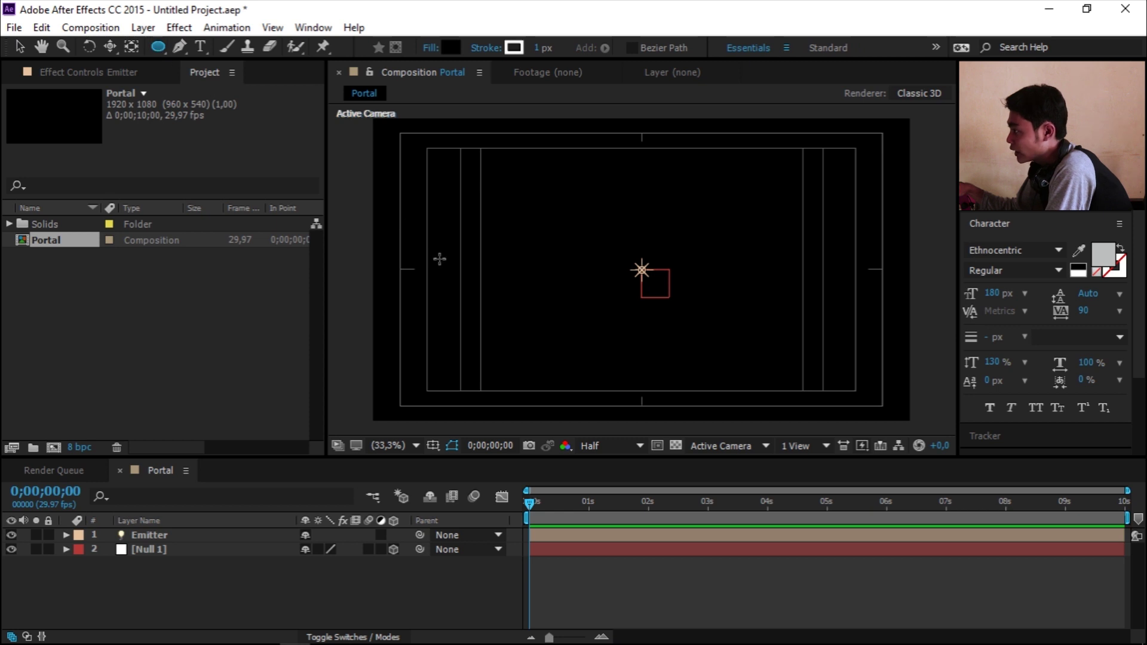
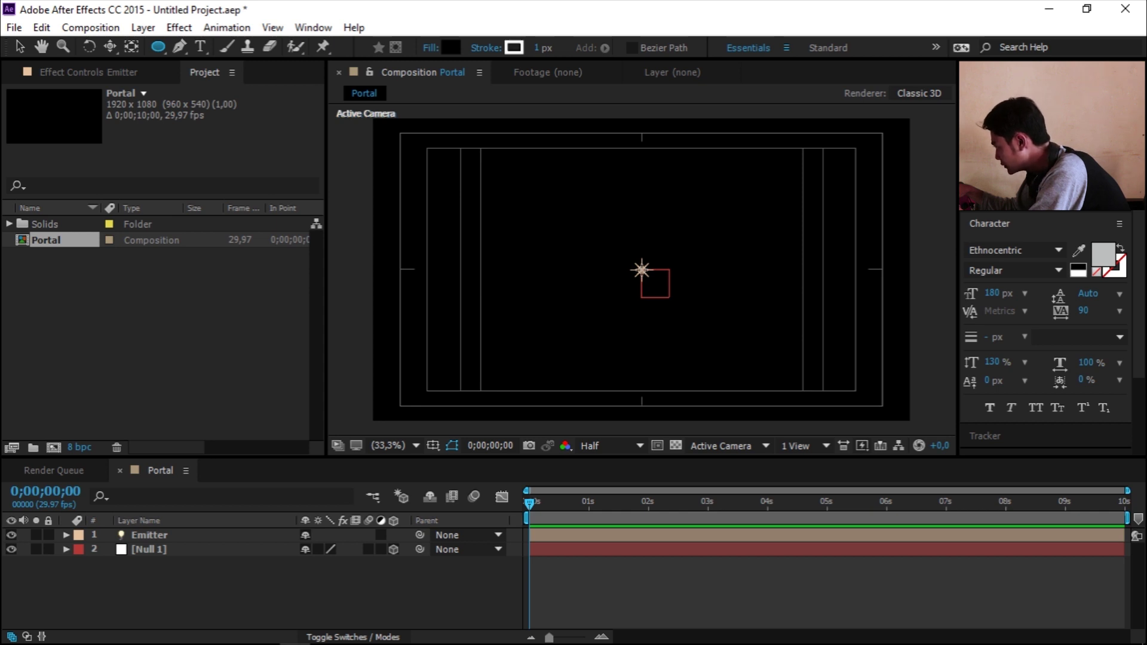
Step: Drag a large Ellipse circle around the Emitter light, then select the Emitter layer
{"action": "left_click_drag", "start_coordinate": [640, 269], "coordinate": [678, 303]}
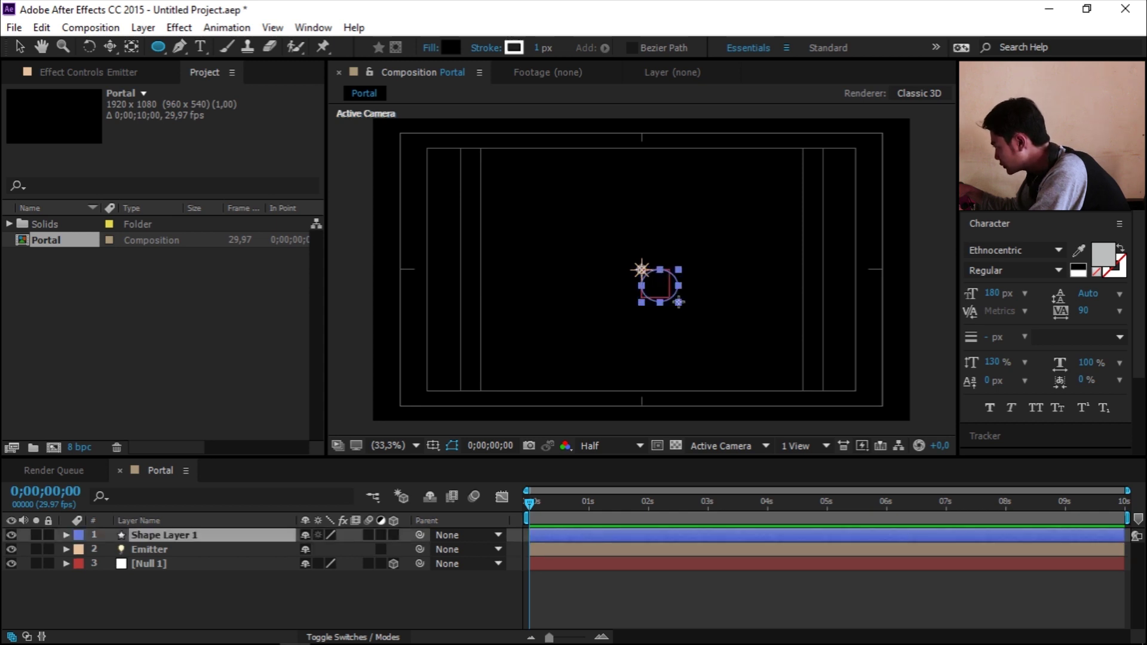
{"action": "left_click_drag", "start_coordinate": [678, 302], "coordinate": [738, 358]}
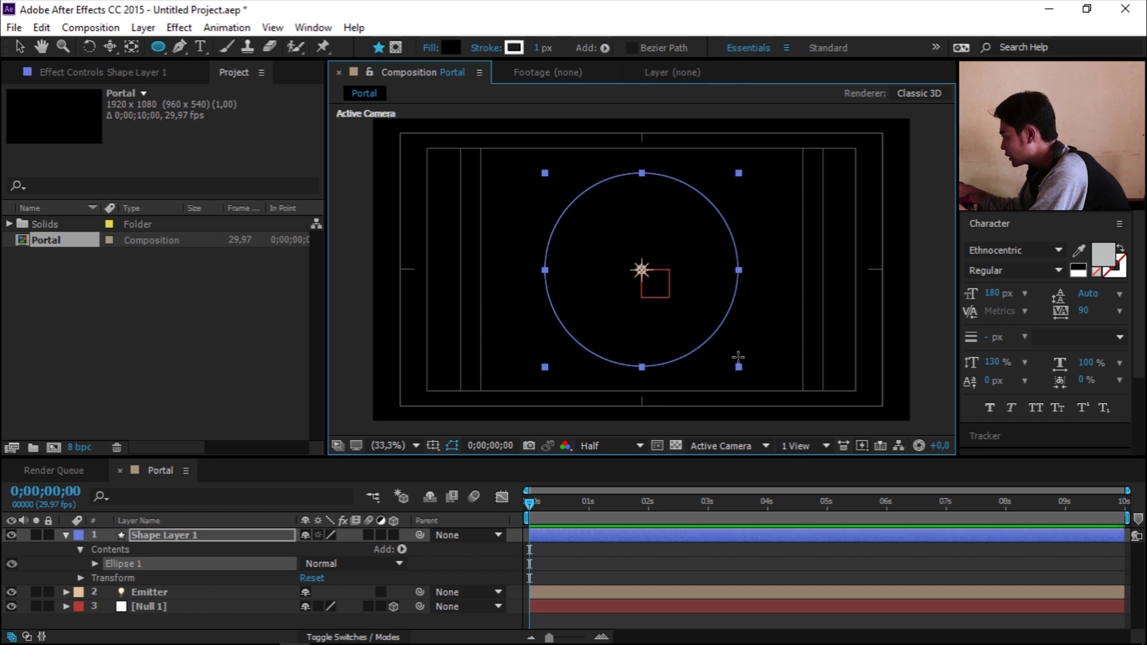
{"action": "left_click", "coordinate": [177, 589]}
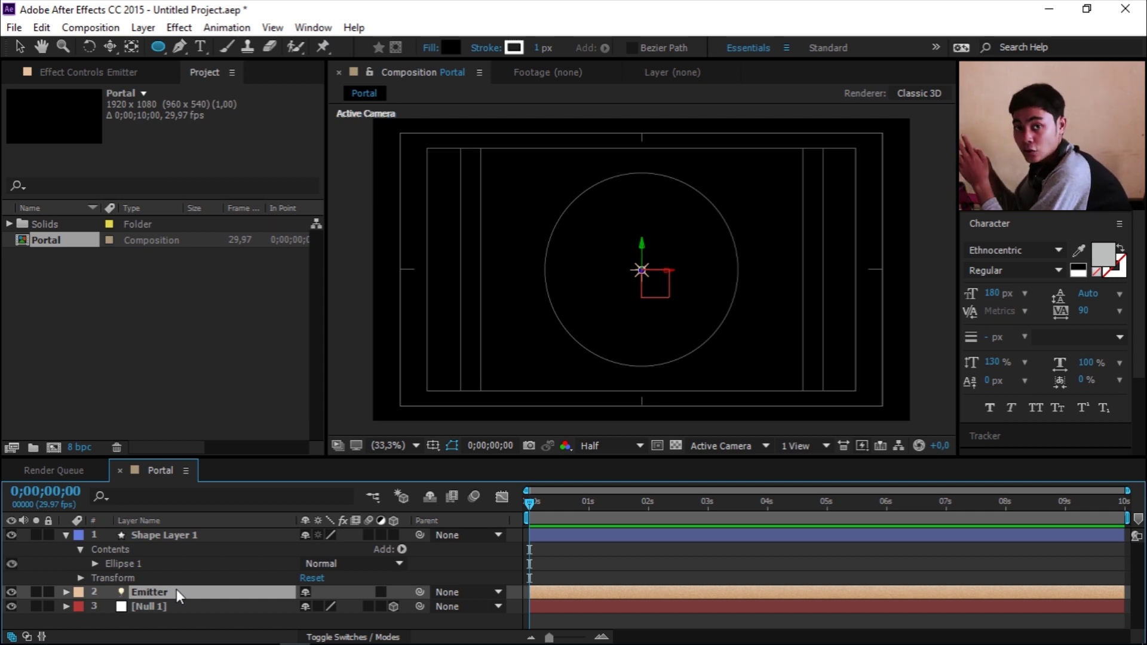
Step: Duplicate the Emitter light up to Emitter 8 and select all eight emitter layers
{"action": "key", "text": "ctrl+d"}
{"action": "key", "text": "ctrl+d"}
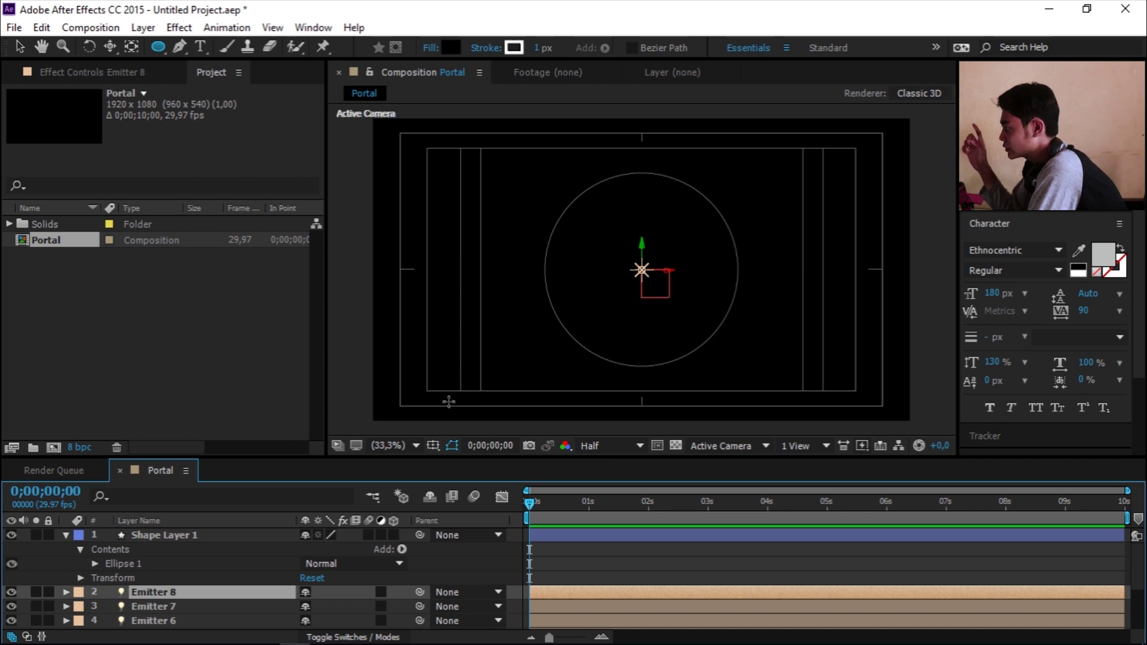
{"action": "key", "text": "v"}
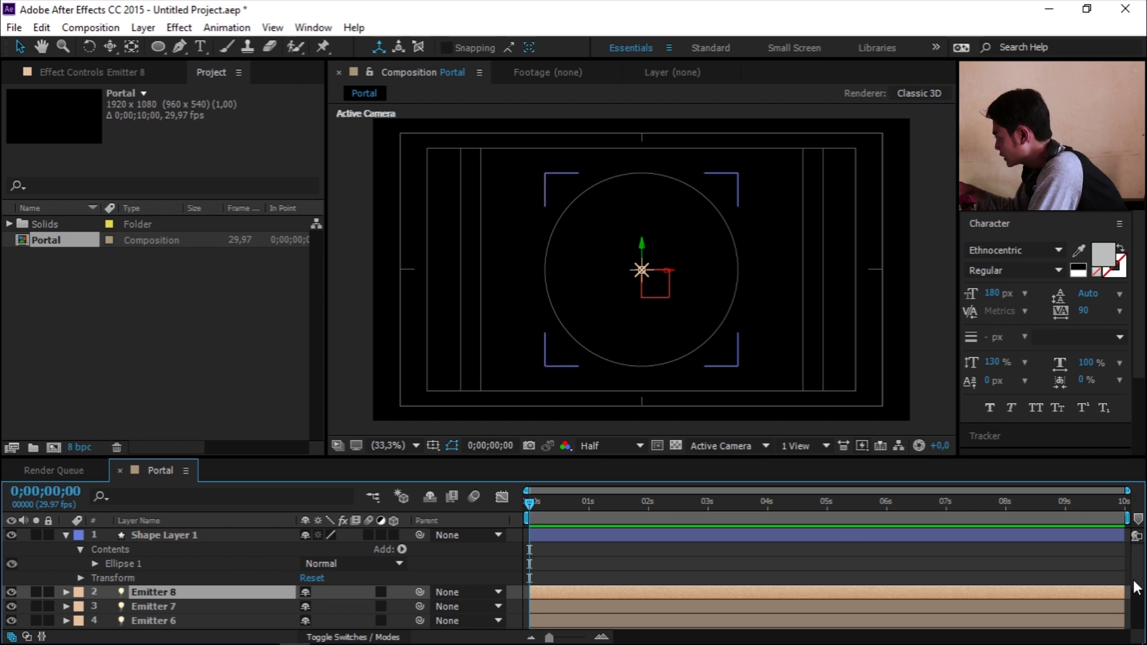
{"action": "left_click_drag", "start_coordinate": [1136, 588], "coordinate": [1133, 633]}
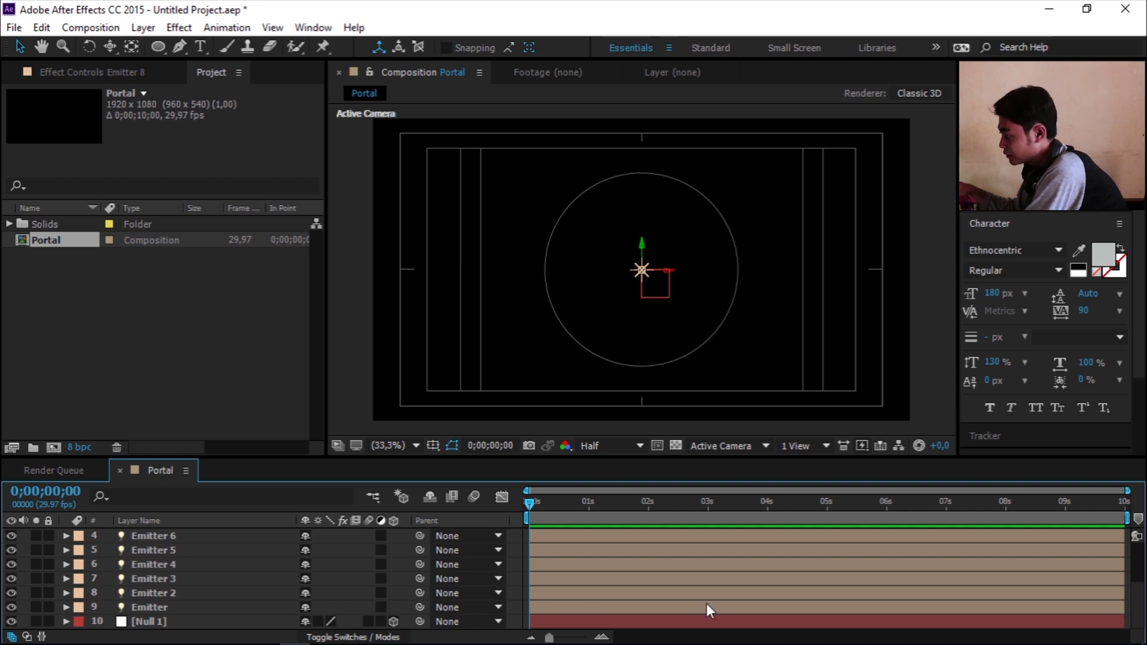
{"action": "left_click", "coordinate": [199, 606], "text": "shift"}
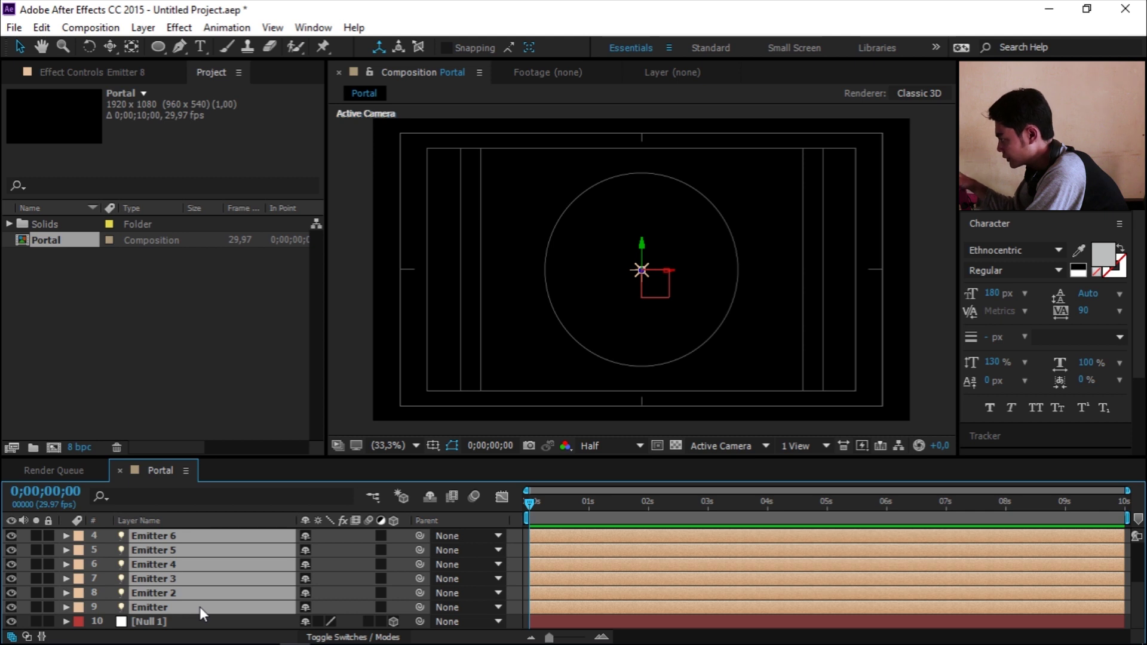
Step: Add Position keyframes at 0 s on all emitters and move the current time to 2 seconds
{"action": "key", "text": "p"}
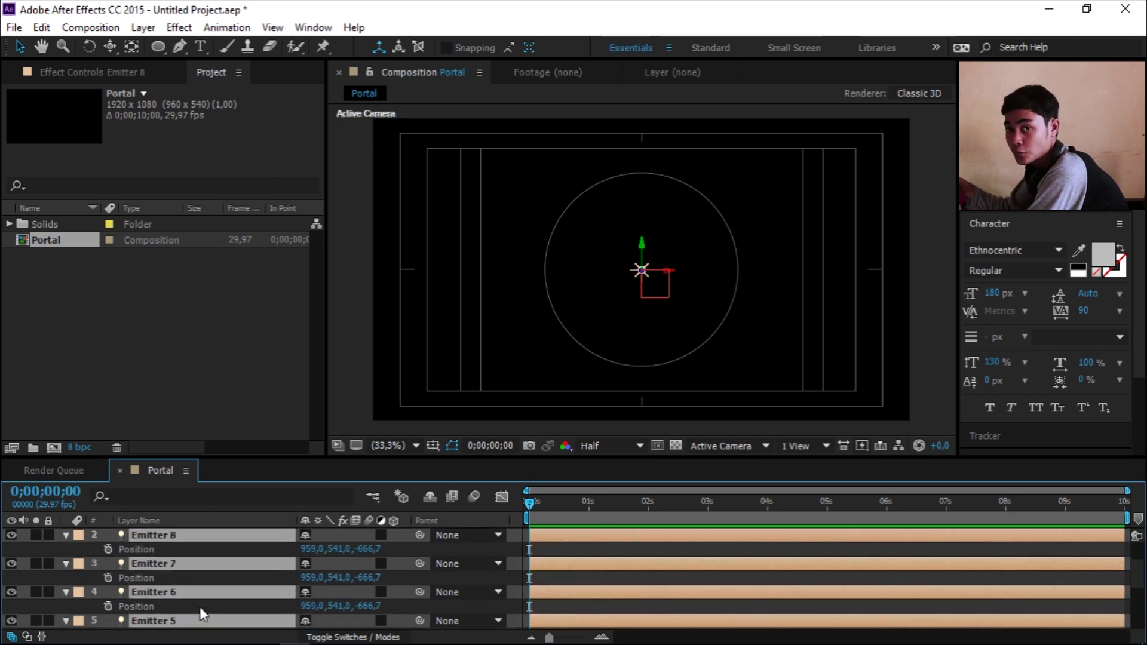
{"action": "left_click", "coordinate": [109, 549]}
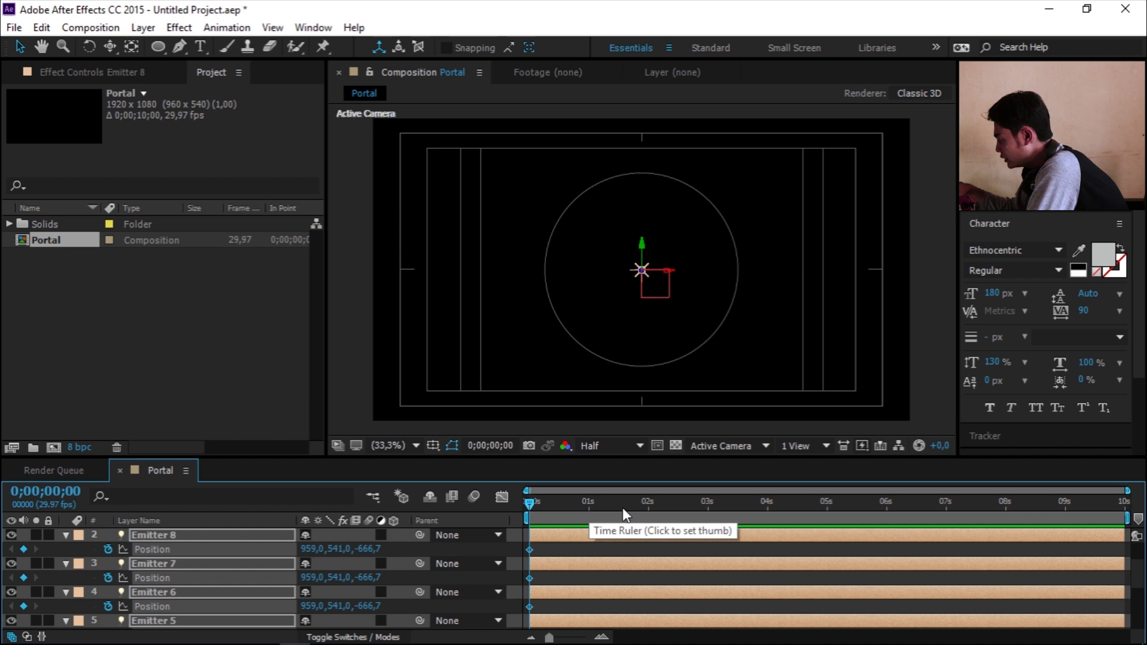
{"action": "left_click", "coordinate": [647, 507]}
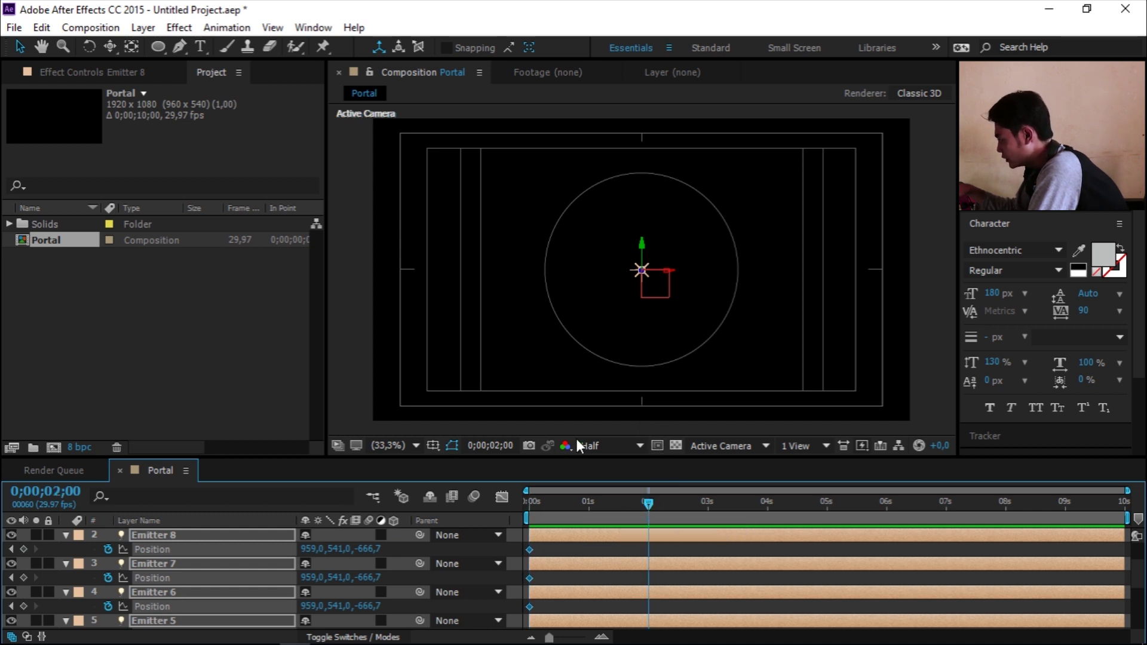
Step: Collapse the emitters' Position rows and select only the original Emitter layer
{"action": "left_click", "coordinate": [67, 533]}
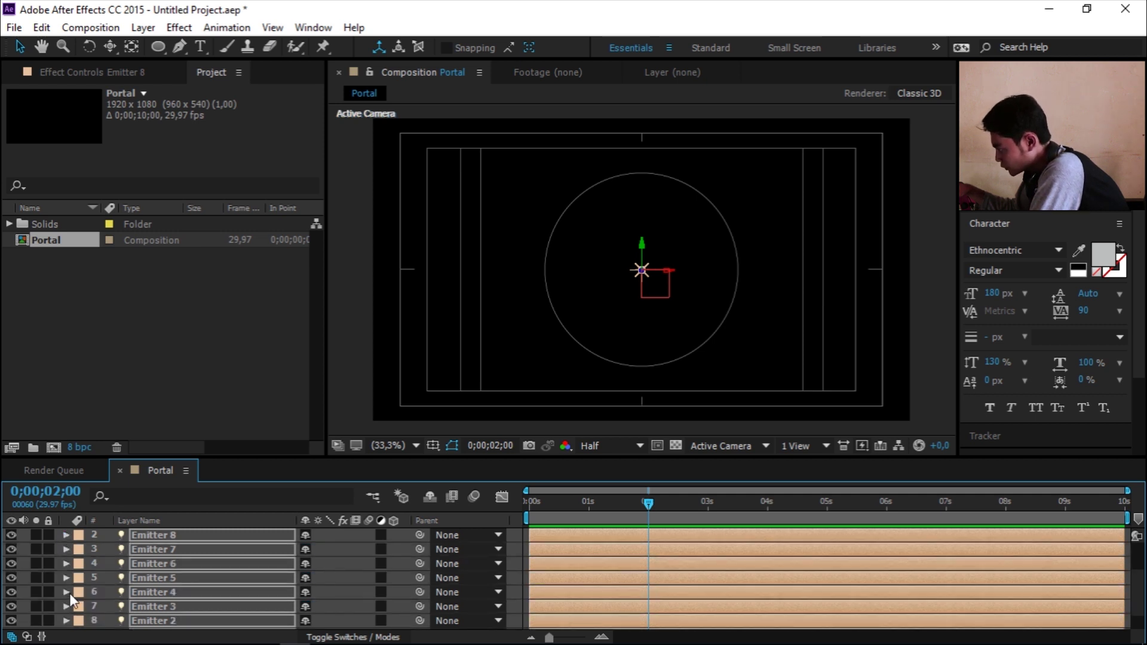
{"action": "scroll", "coordinate": [70, 599], "scroll_direction": "down", "scroll_amount": 1}
{"action": "left_click", "coordinate": [152, 606]}
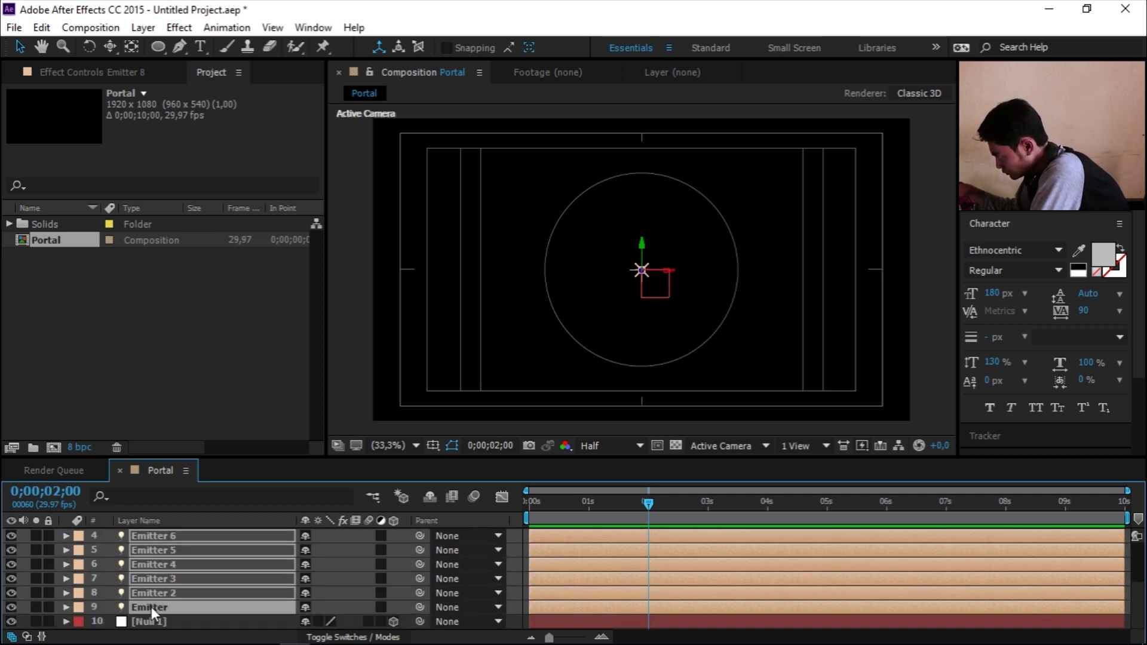
{"action": "left_click", "coordinate": [181, 620]}
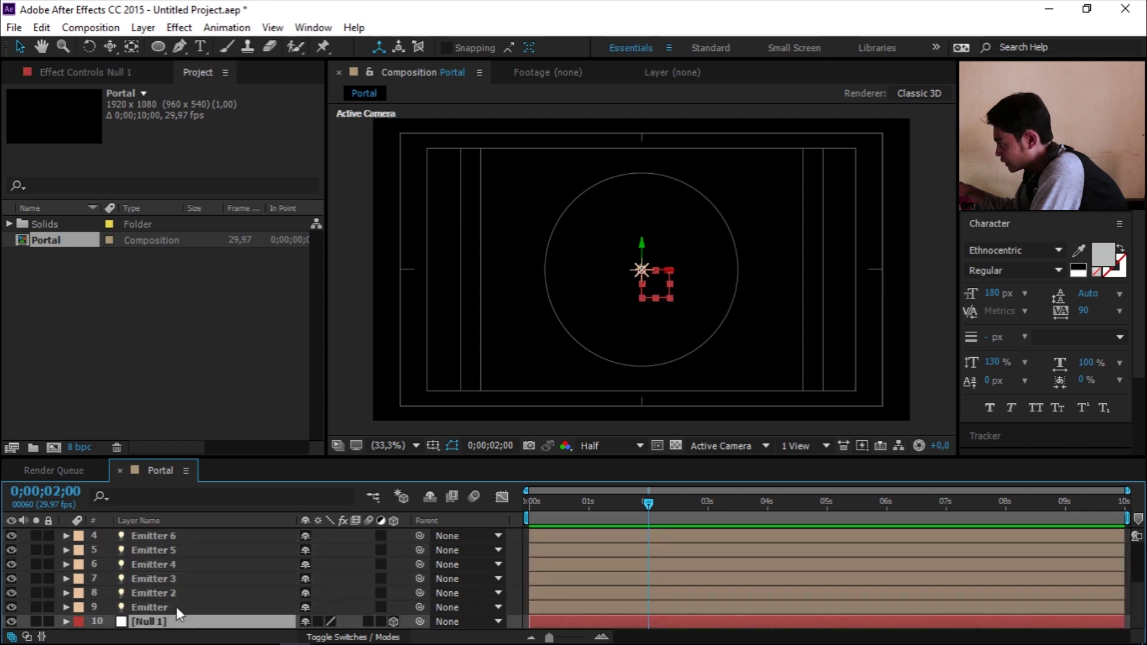
{"action": "left_click", "coordinate": [177, 607]}
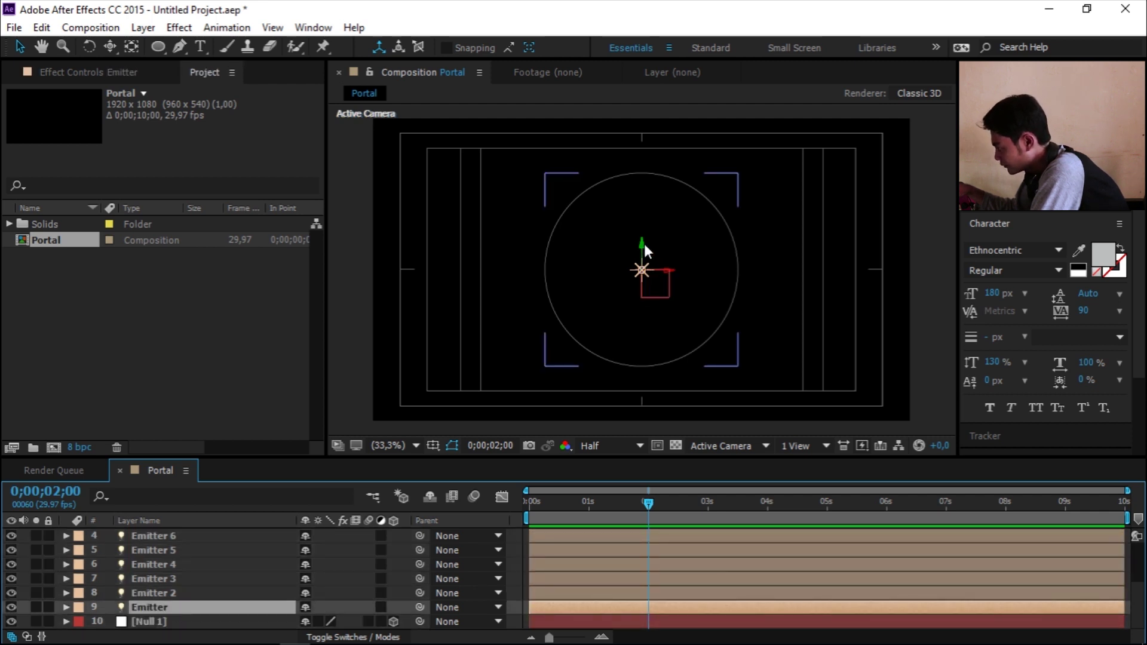
Step: Move Emitter to the circle's top, Emitter 2 to the bottom, Emitter 3 right, Emitter 4 left
{"action": "left_click_drag", "start_coordinate": [642, 243], "coordinate": [645, 177]}
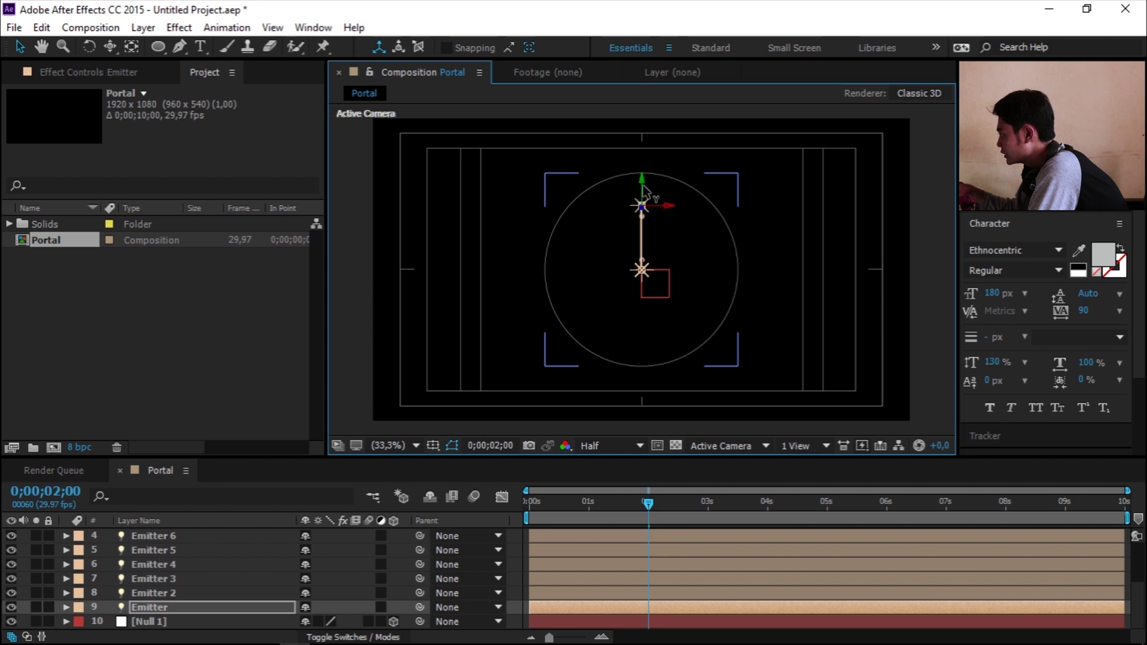
{"action": "left_click_drag", "start_coordinate": [645, 178], "coordinate": [642, 173]}
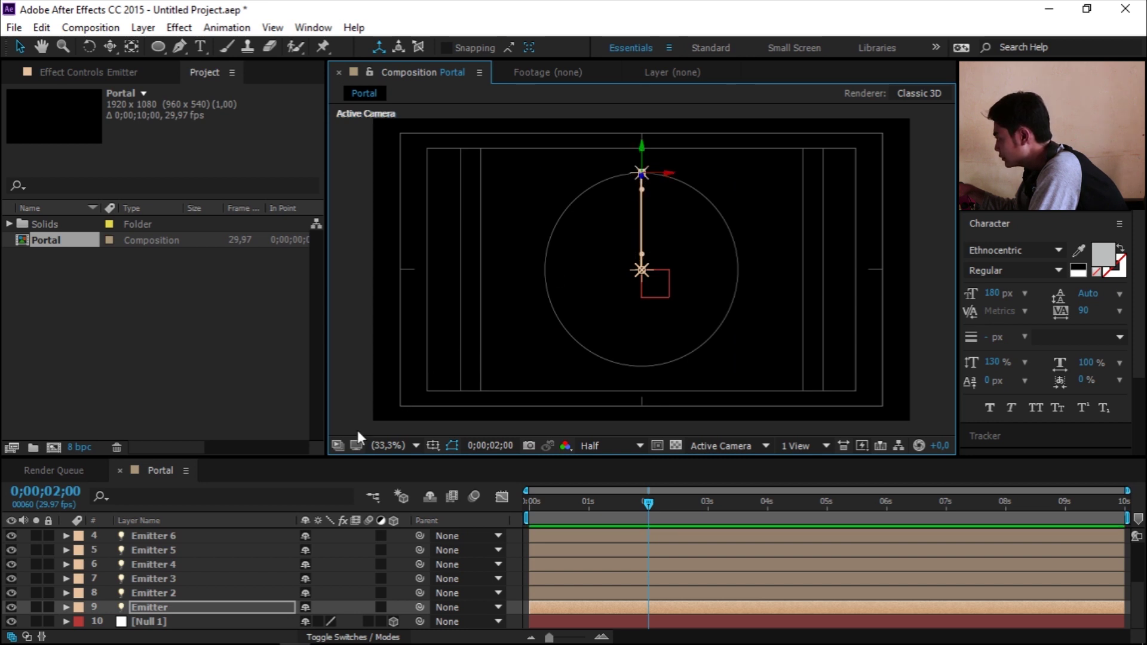
{"action": "left_click", "coordinate": [183, 592]}
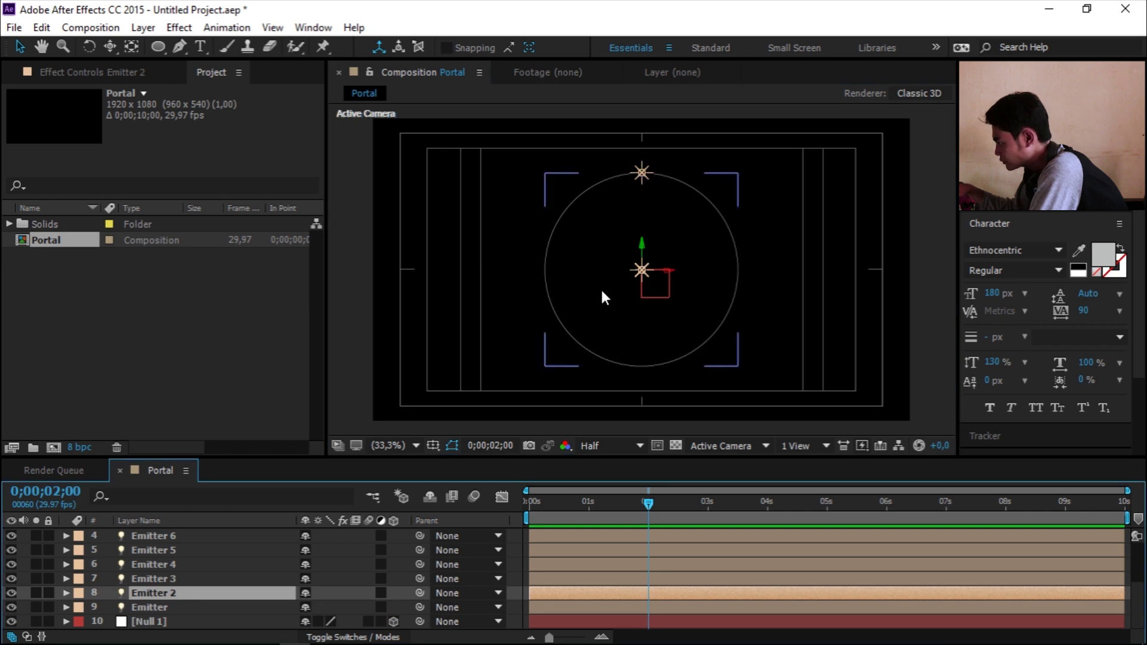
{"action": "left_click", "coordinate": [642, 251]}
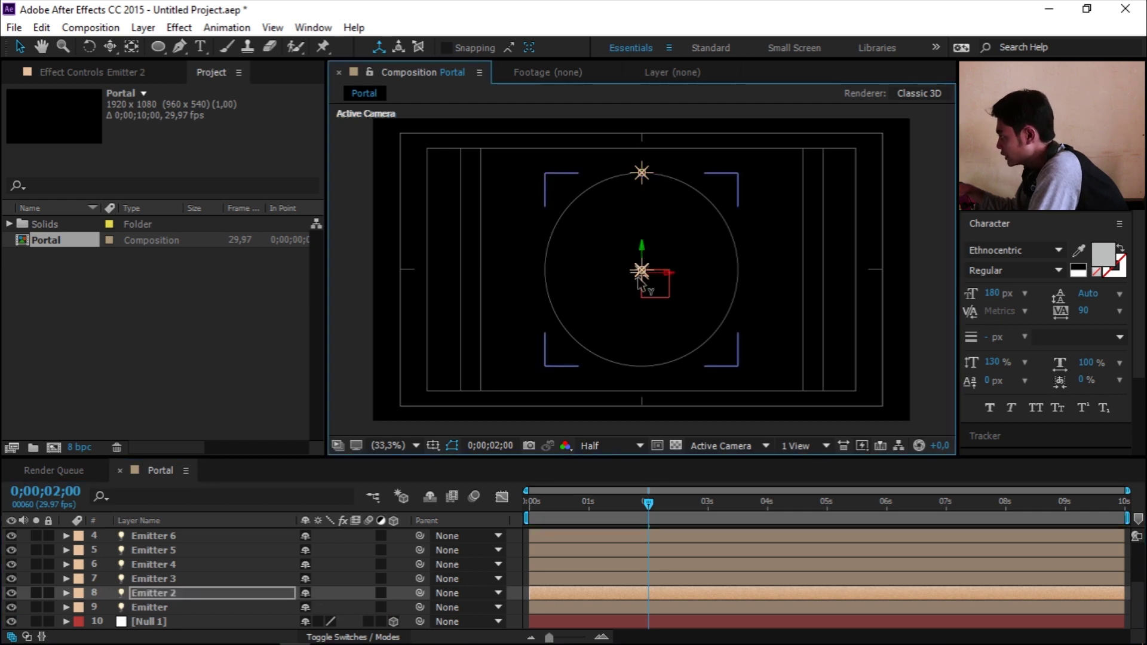
{"action": "left_click_drag", "start_coordinate": [640, 304], "coordinate": [640, 343]}
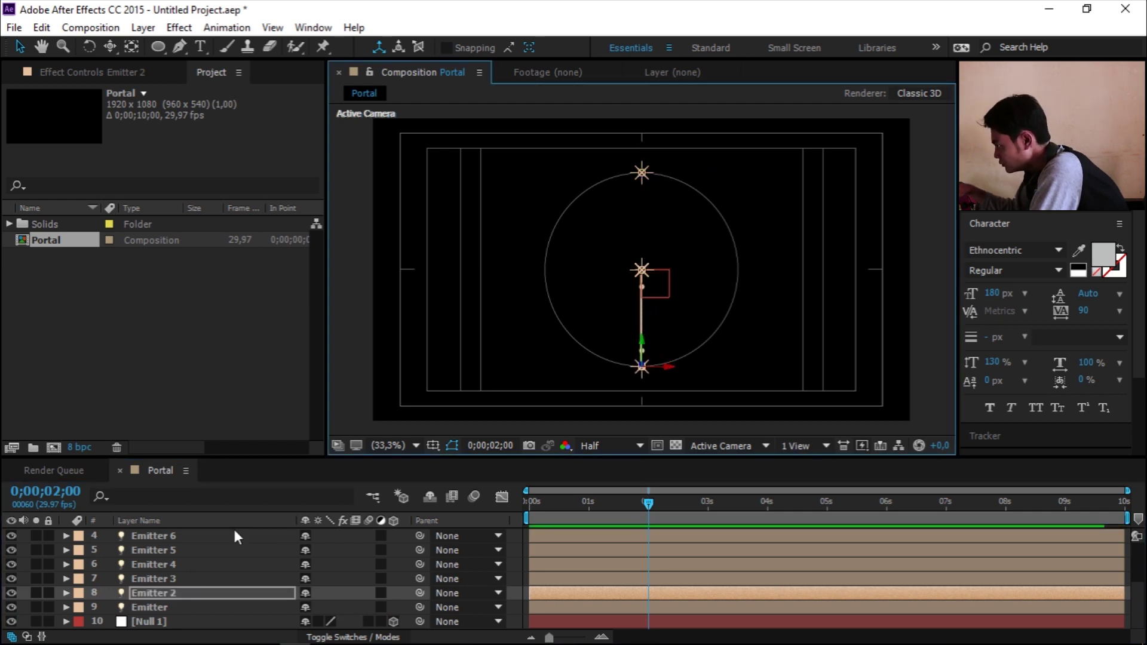
{"action": "left_click", "coordinate": [179, 578]}
{"action": "left_click_drag", "start_coordinate": [667, 276], "coordinate": [739, 276]}
{"action": "left_click", "coordinate": [212, 564]}
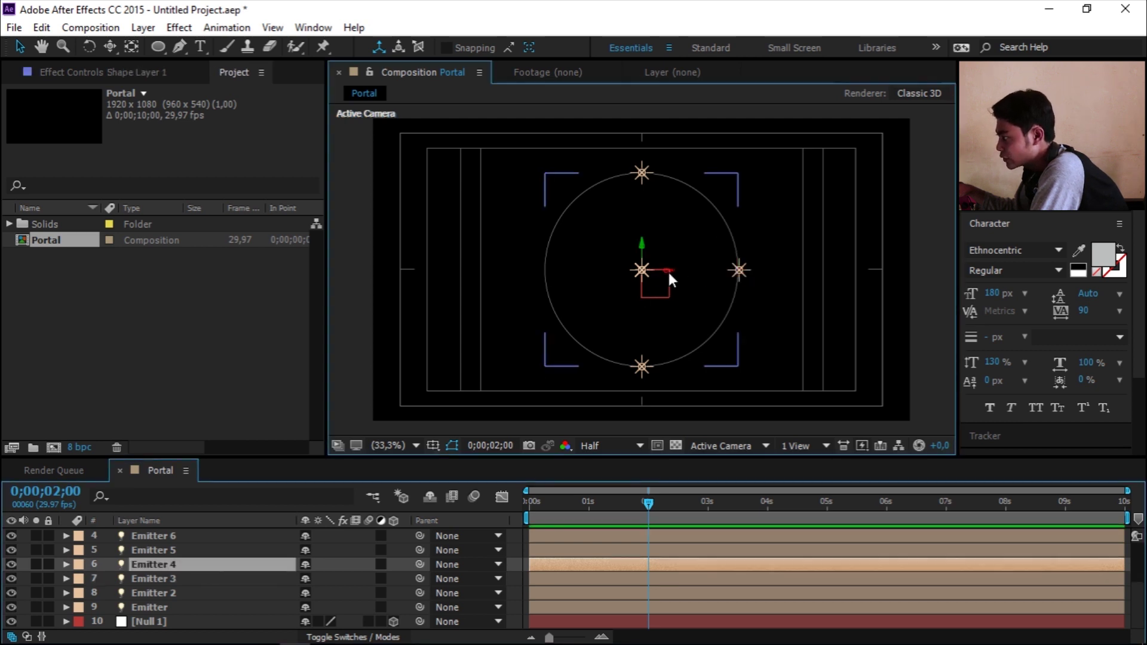
{"action": "left_click_drag", "start_coordinate": [668, 270], "coordinate": [571, 270]}
Step: Move Emitters 5–8 to the circle's upper-right, lower-left, lower-right and upper-left edges
{"action": "left_click", "coordinate": [180, 549]}
{"action": "mouse_move", "coordinate": [670, 270]}
{"action": "left_mouse_down"}
{"action": "mouse_move", "coordinate": [717, 273]}
{"action": "mouse_move", "coordinate": [739, 203]}
{"action": "left_mouse_up"}
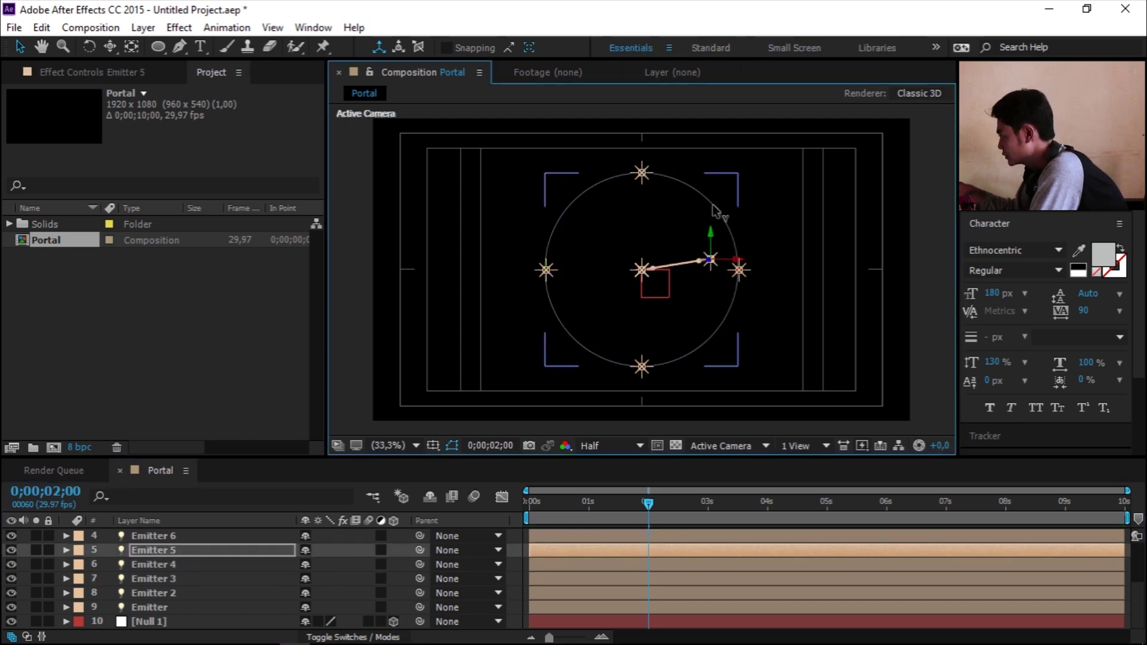
{"action": "left_click", "coordinate": [176, 536]}
{"action": "mouse_move", "coordinate": [641, 248]}
{"action": "left_mouse_down"}
{"action": "mouse_move", "coordinate": [641, 344]}
{"action": "mouse_move", "coordinate": [592, 367]}
{"action": "mouse_move", "coordinate": [569, 325]}
{"action": "left_mouse_up"}
{"action": "scroll", "coordinate": [202, 604], "scroll_direction": "up", "scroll_amount": 2}
{"action": "left_click", "coordinate": [179, 607]}
{"action": "left_click", "coordinate": [714, 250]}
{"action": "mouse_move", "coordinate": [657, 269]}
{"action": "left_mouse_down"}
{"action": "mouse_move", "coordinate": [725, 270]}
{"action": "mouse_move", "coordinate": [709, 340]}
{"action": "left_mouse_up"}
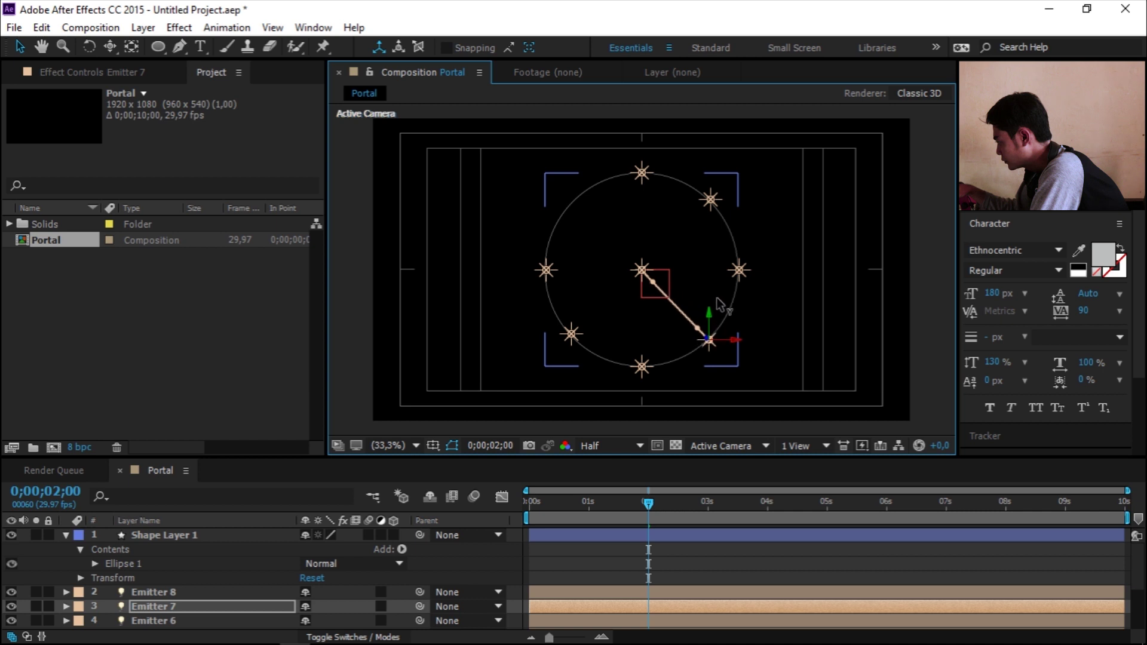
{"action": "left_click", "coordinate": [164, 593]}
{"action": "mouse_move", "coordinate": [641, 270]}
{"action": "left_mouse_down"}
{"action": "mouse_move", "coordinate": [588, 191]}
{"action": "mouse_move", "coordinate": [571, 201]}
{"action": "left_mouse_up"}
Step: Select Shape Layer 1 and collapse its contents
{"action": "left_click", "coordinate": [610, 193]}
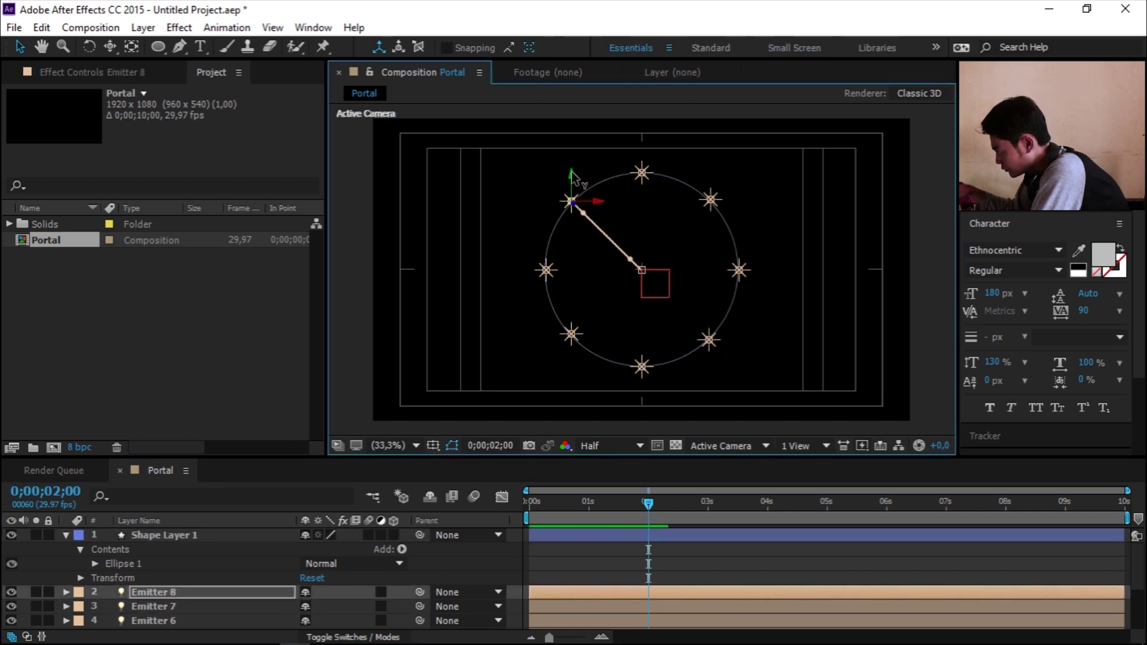
{"action": "left_click", "coordinate": [65, 535]}
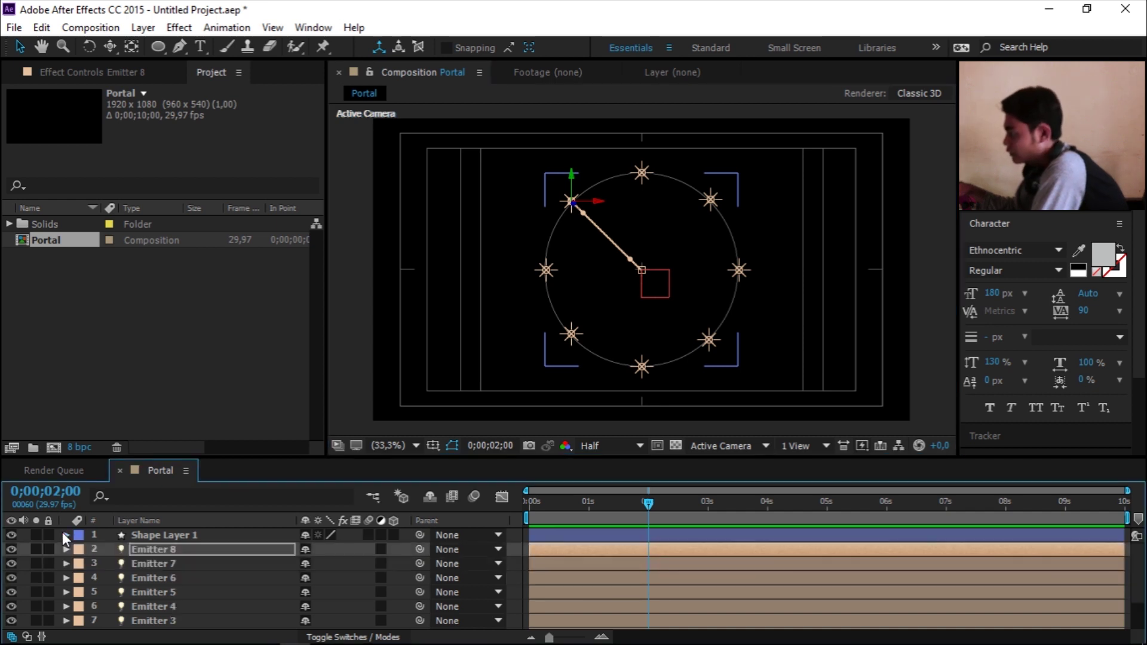
{"action": "left_click", "coordinate": [197, 535]}
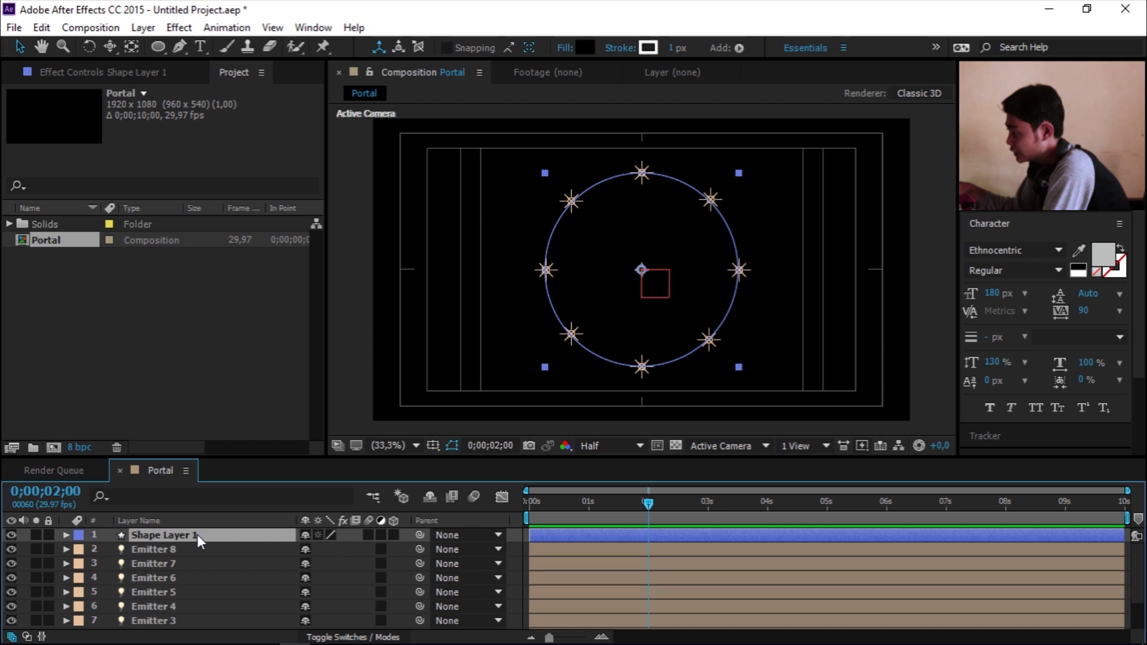
Step: Delete the circle shape layer and preview the emitters spreading out up to about 2 seconds
{"action": "key", "text": "Delete"}
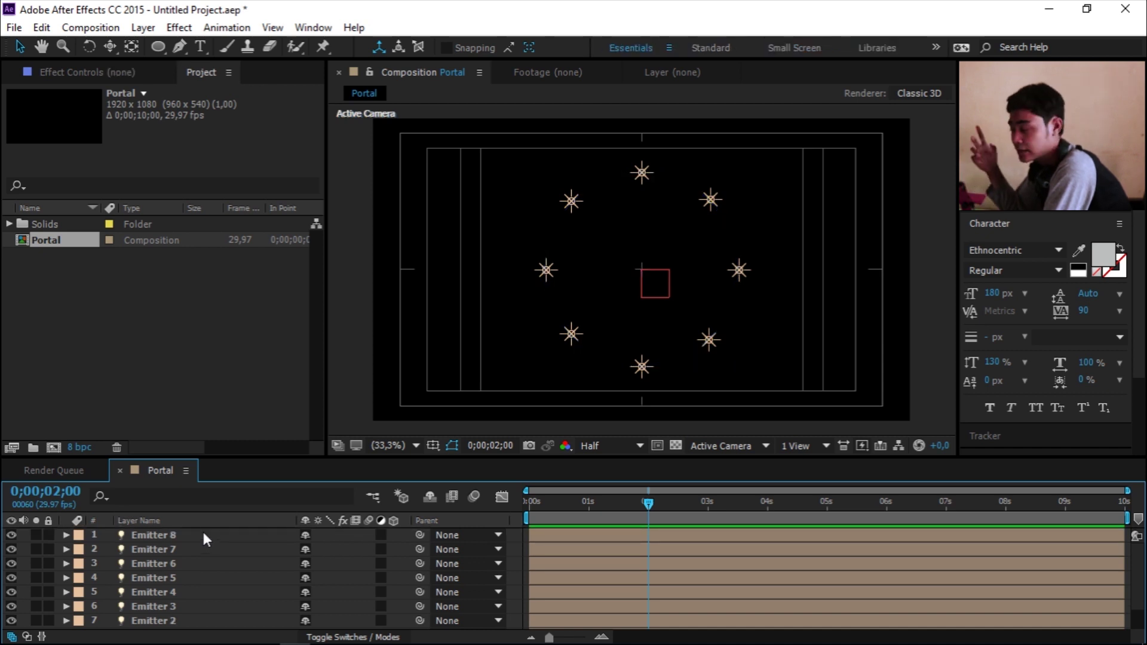
{"action": "left_click_drag", "start_coordinate": [579, 504], "coordinate": [510, 506]}
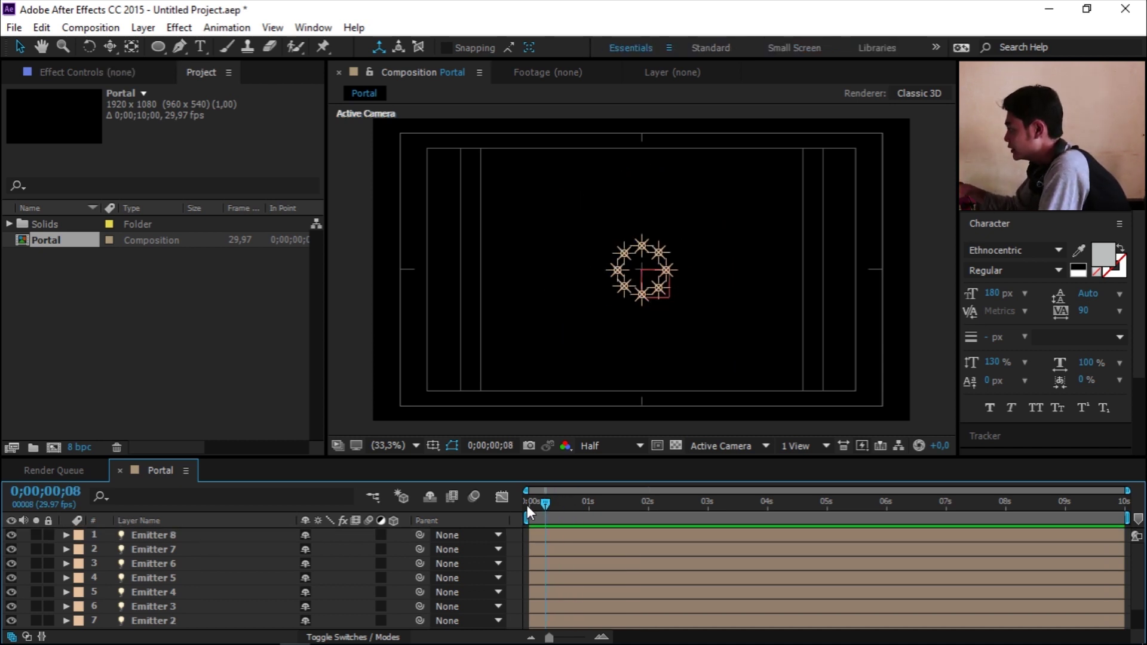
{"action": "key", "text": "space"}
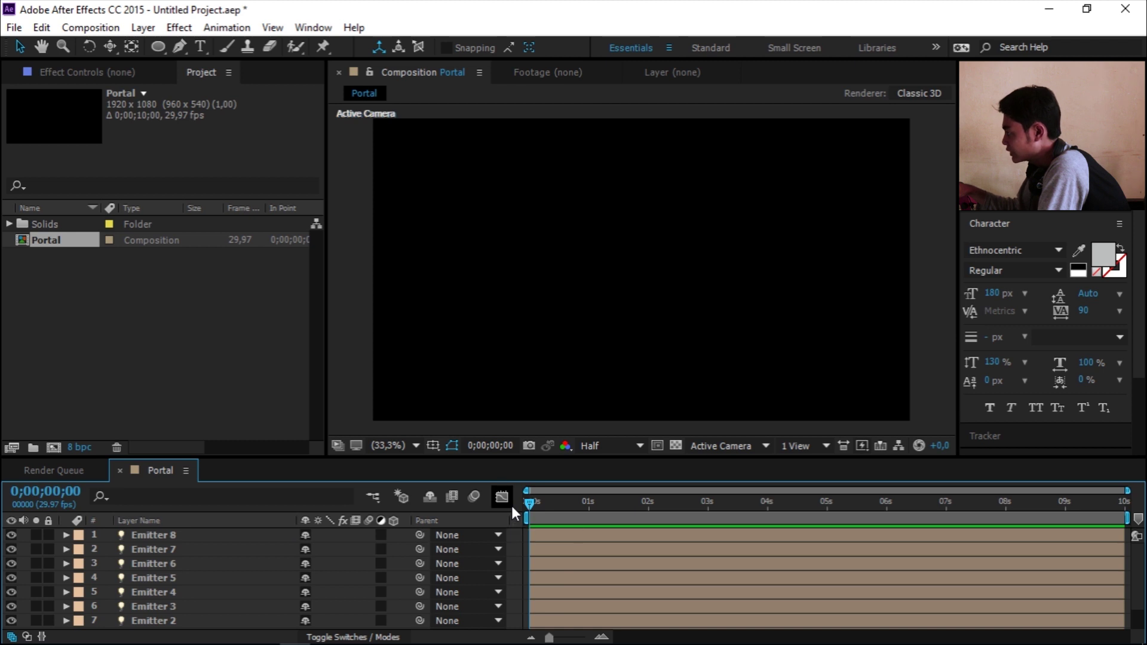
{"action": "key", "text": "space"}
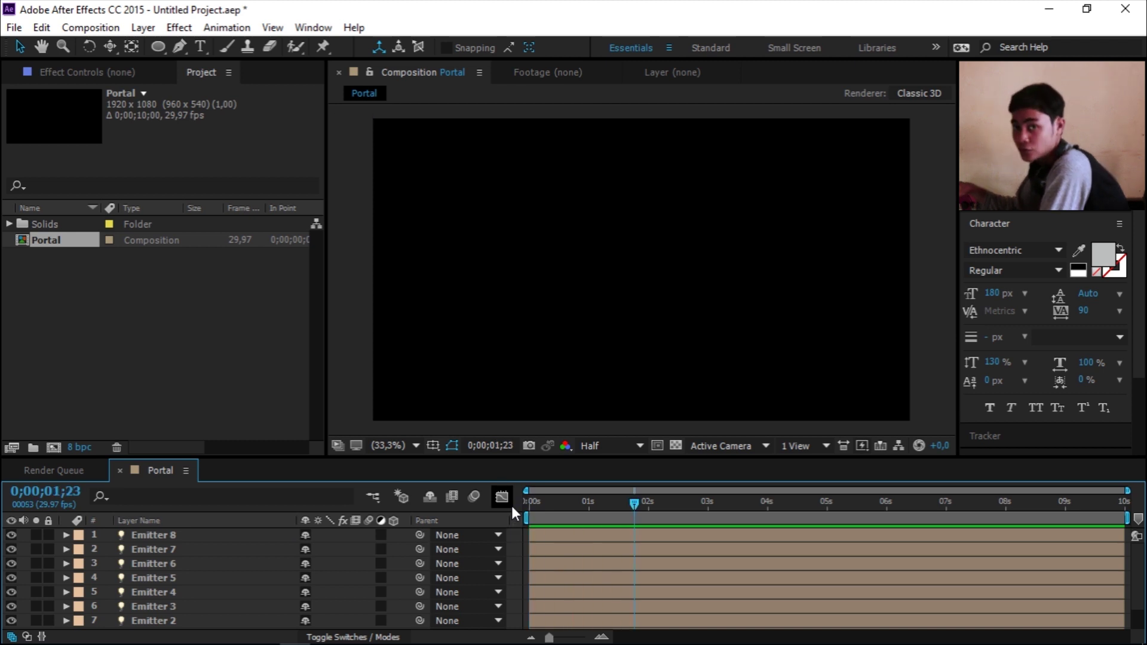
{"action": "left_click_drag", "start_coordinate": [579, 506], "coordinate": [633, 504]}
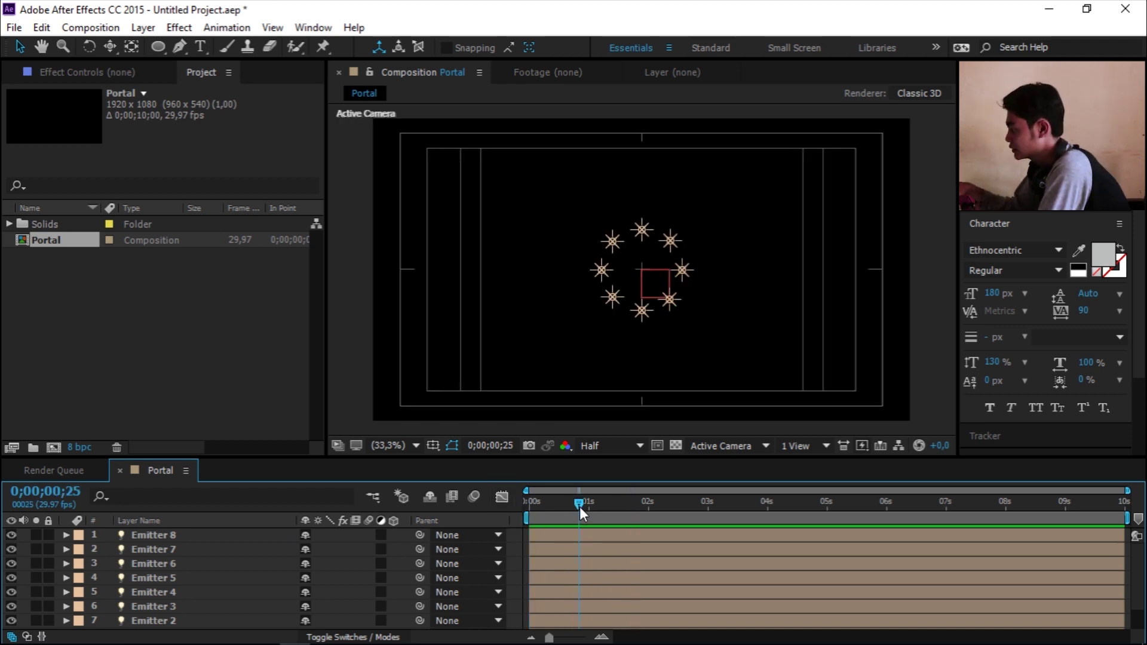
{"action": "left_click_drag", "start_coordinate": [632, 503], "coordinate": [666, 505]}
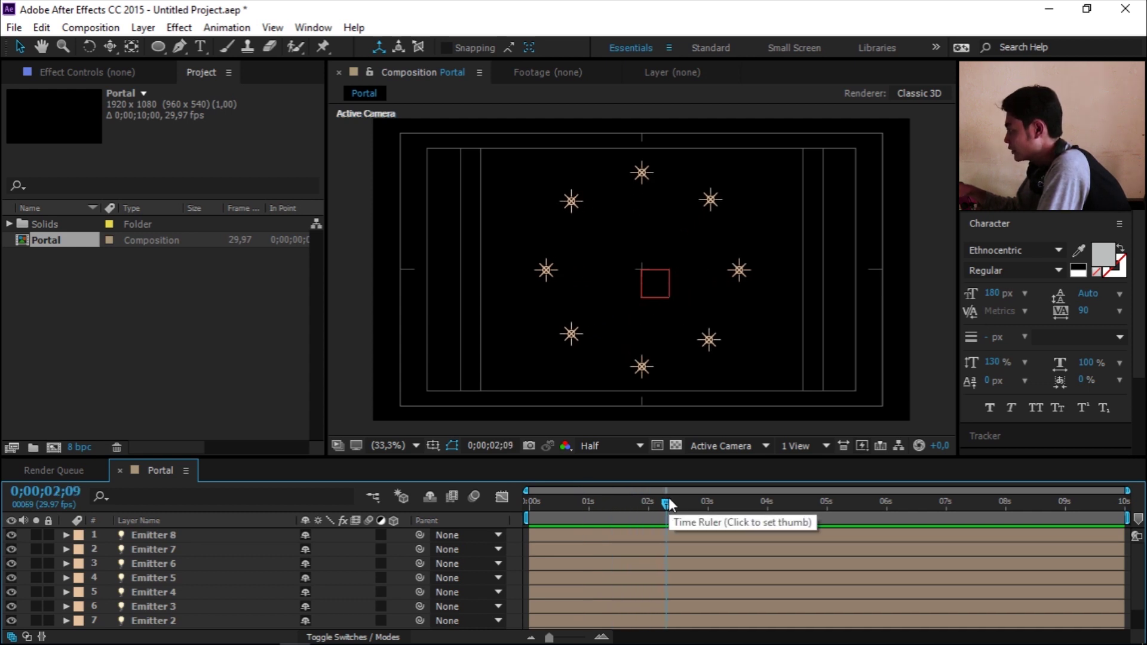
Step: Create a Null Object, select Null 1 and reveal its rotation properties
{"action": "key", "text": "ctrl+alt+shift+y"}
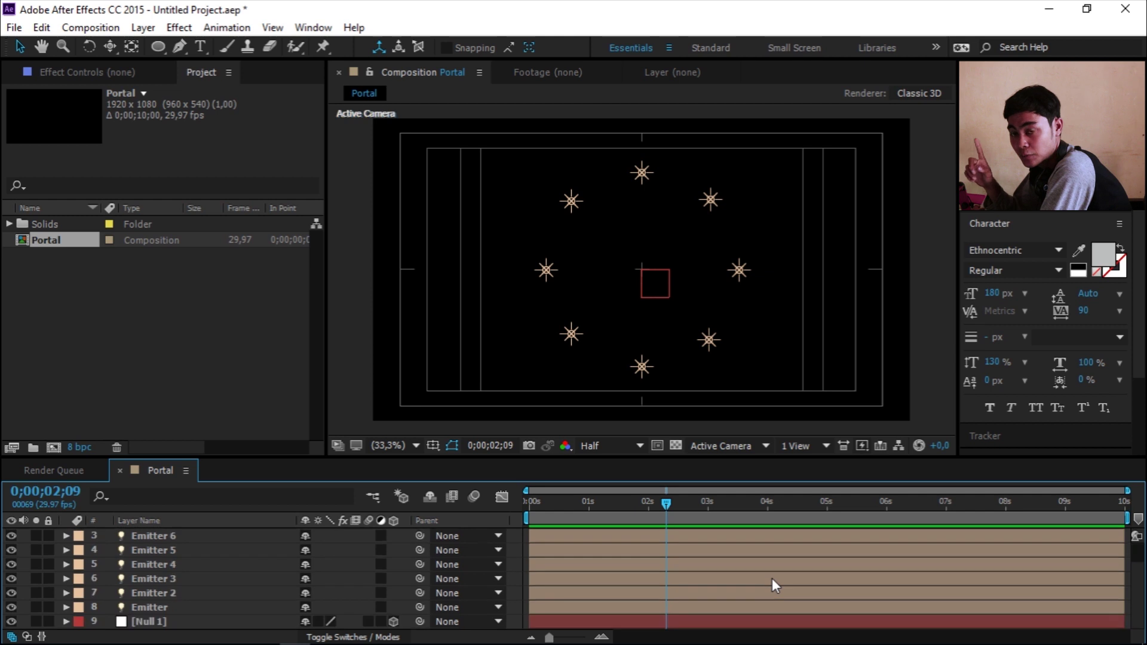
{"action": "left_click", "coordinate": [217, 618]}
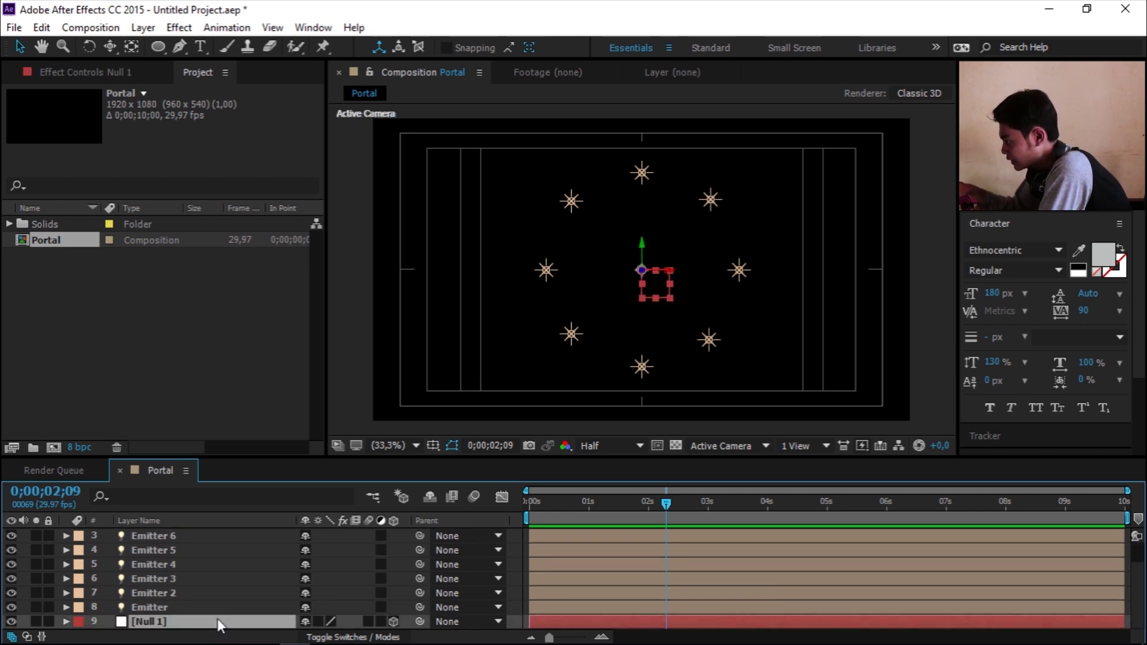
{"action": "key", "text": "r"}
{"action": "scroll", "coordinate": [223, 517], "scroll_direction": "down", "scroll_amount": 2}
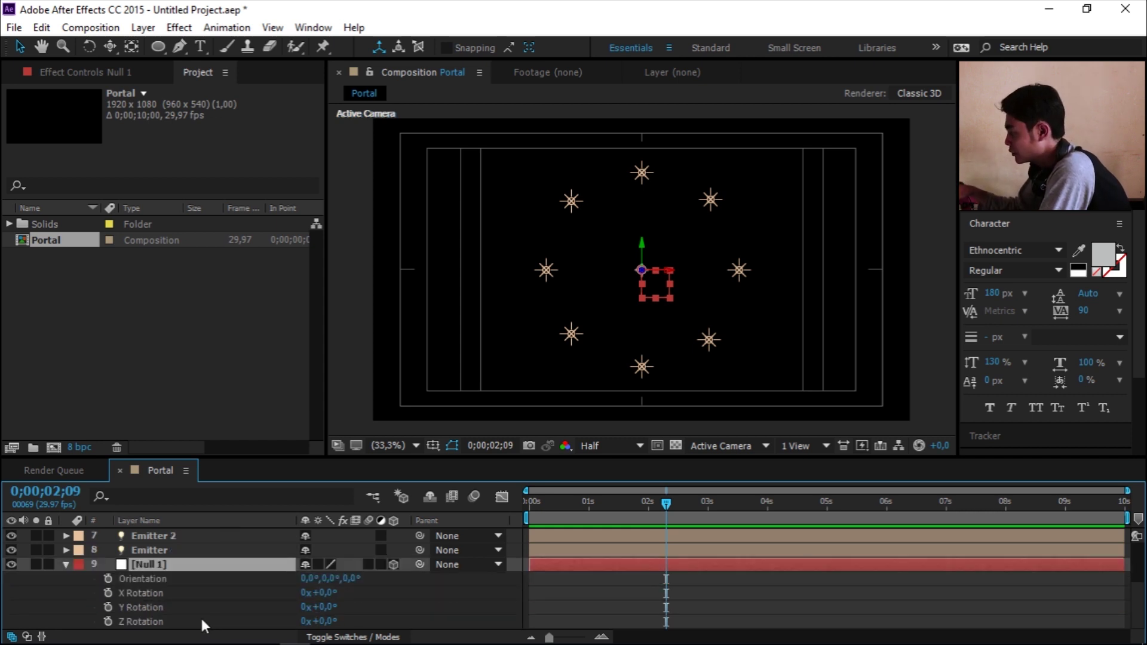
Step: Keyframe Null 1's Z Rotation at 0x at 0 s and 1x (one revolution) at 1 s
{"action": "left_click_drag", "start_coordinate": [544, 506], "coordinate": [518, 507]}
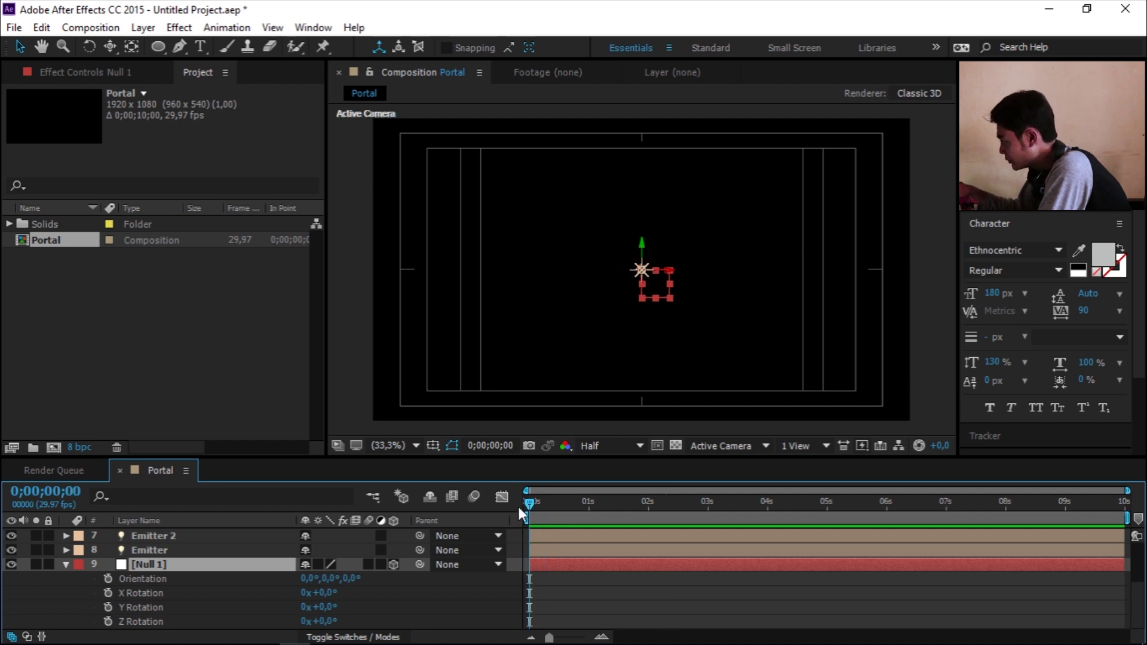
{"action": "left_click", "coordinate": [111, 621]}
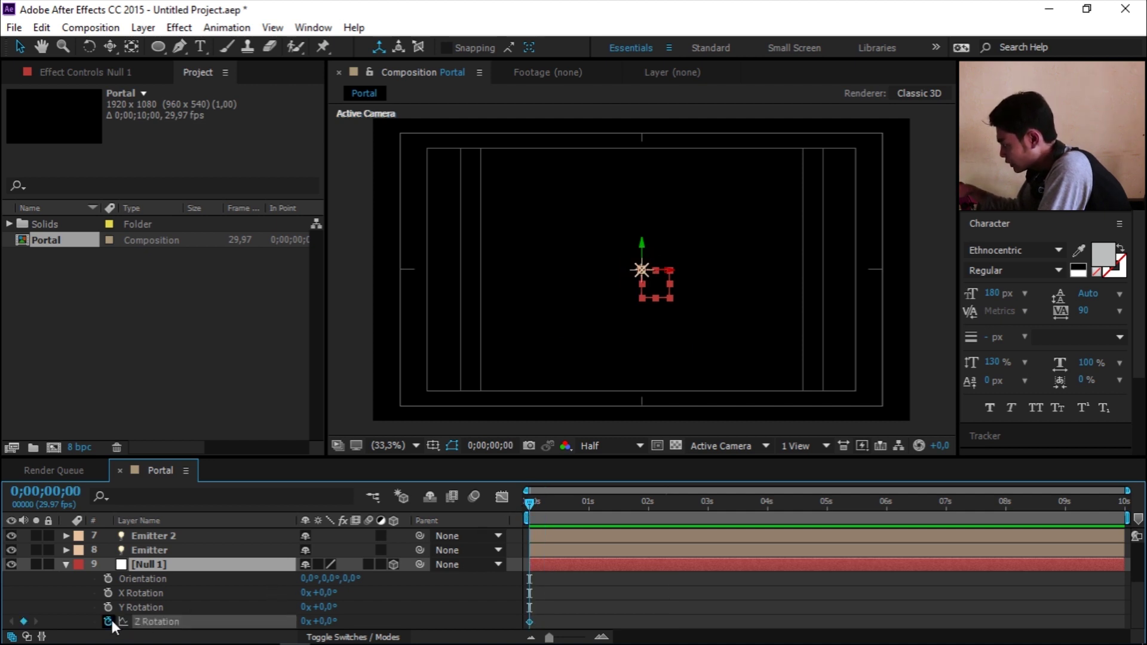
{"action": "left_click", "coordinate": [588, 507]}
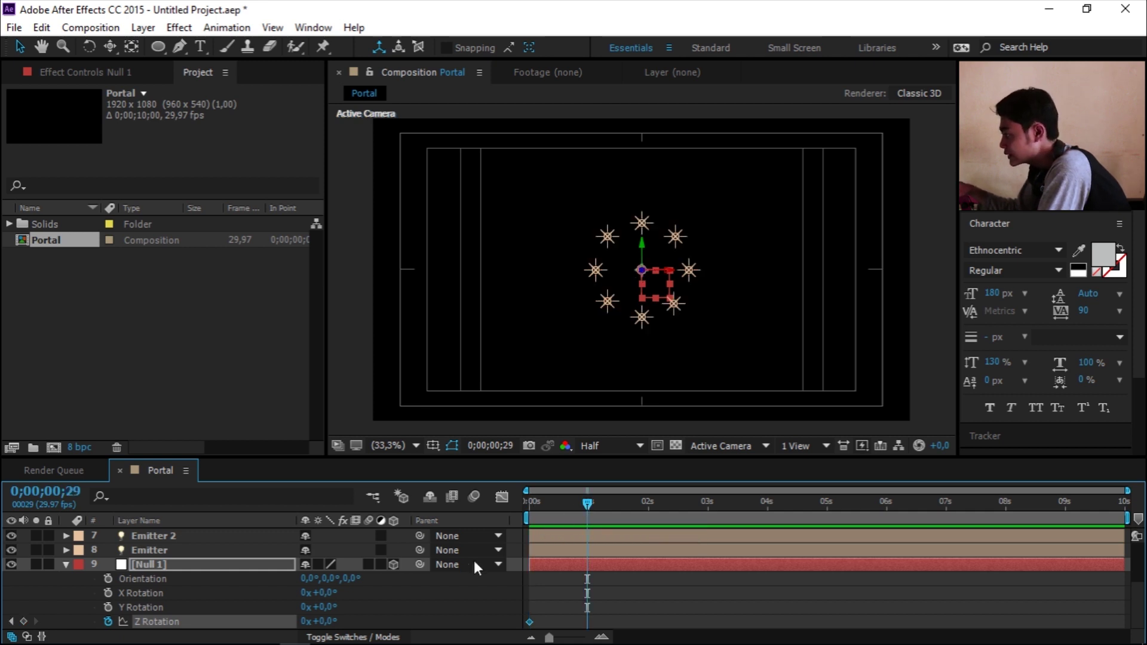
{"action": "left_click", "coordinate": [306, 621]}
{"action": "type", "text": "1"}
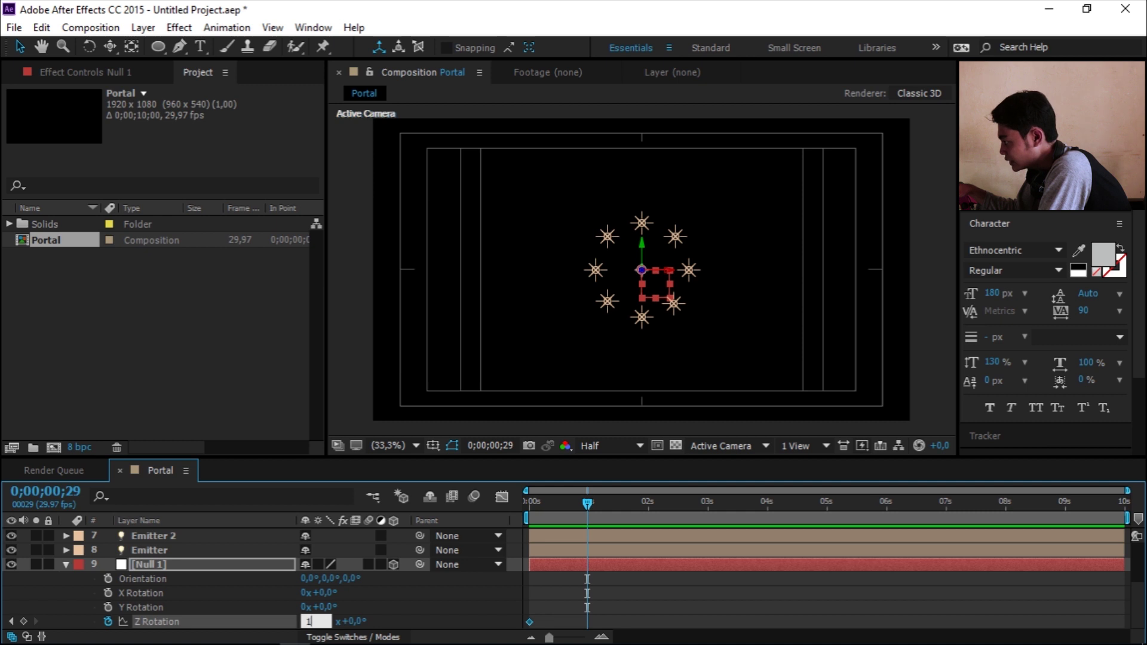
{"action": "key", "text": "Return"}
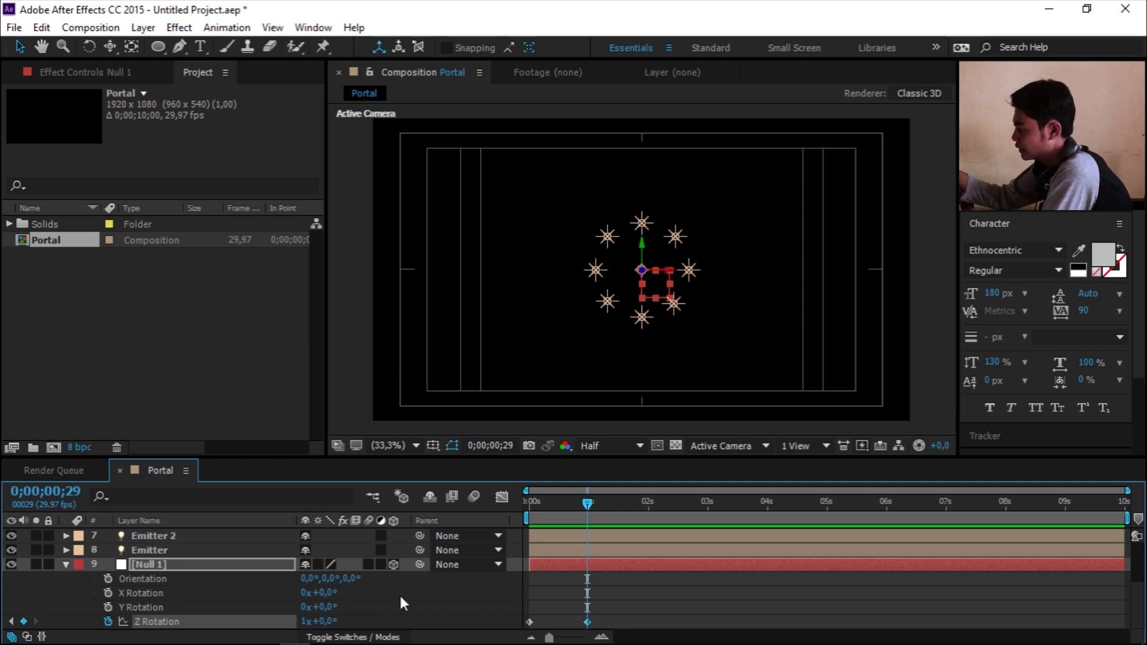
{"action": "left_click_drag", "start_coordinate": [559, 500], "coordinate": [517, 506]}
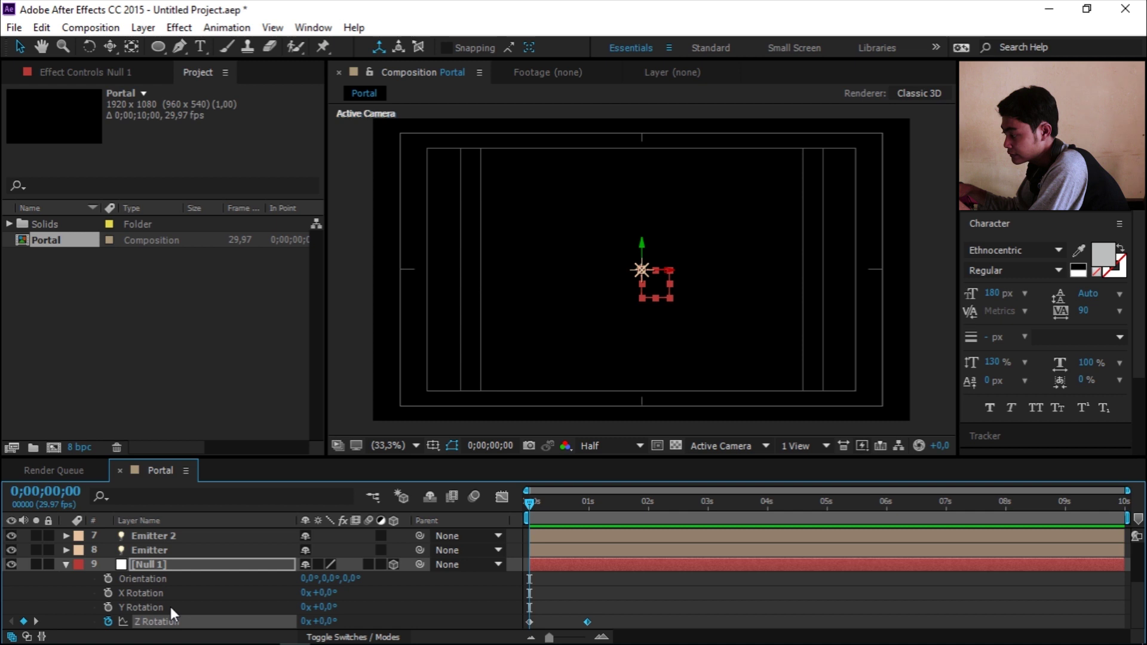
Step: Add a loopOut() expression to Null 1's Z Rotation and preview the repeating spin
{"action": "left_click", "coordinate": [108, 621], "text": "alt"}
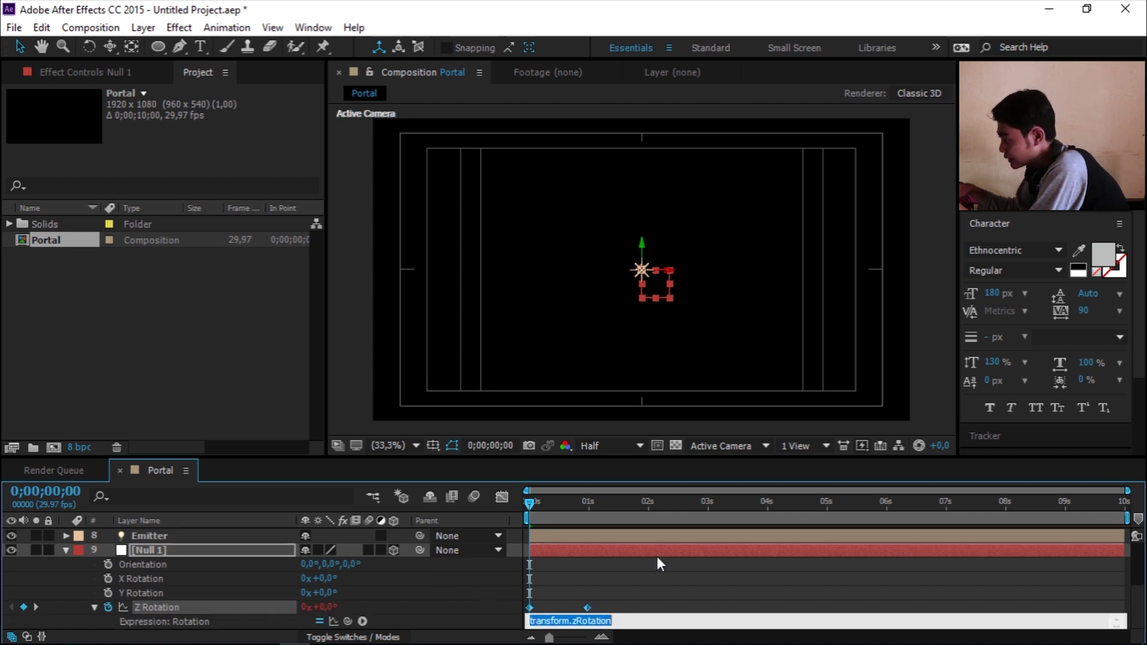
{"action": "type", "text": "loop"}
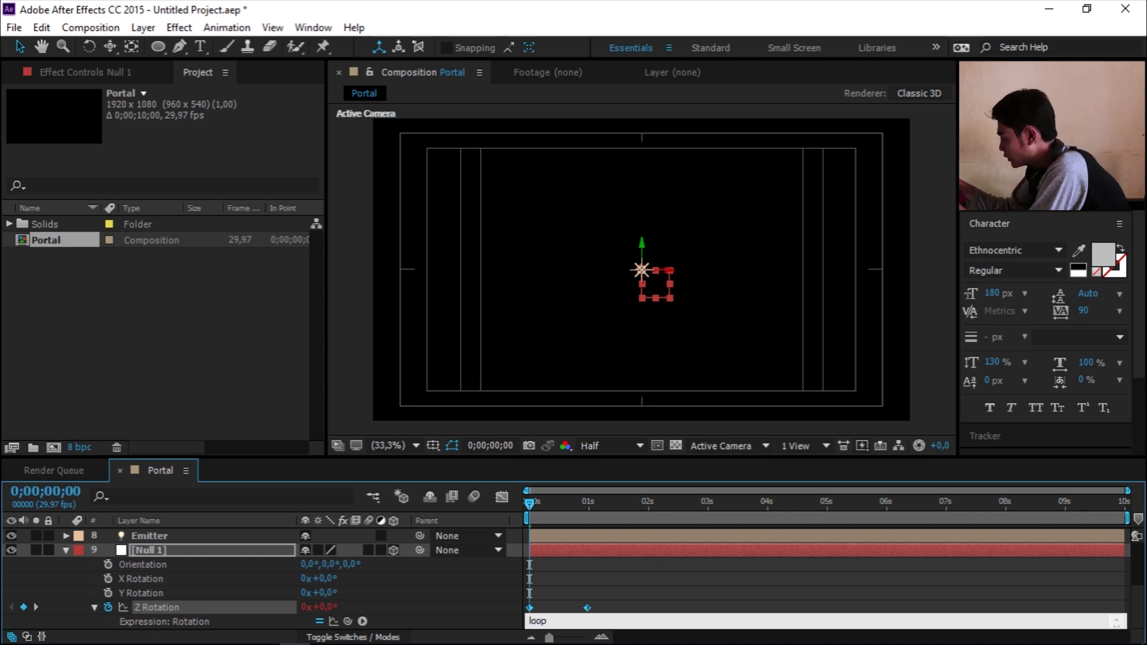
{"action": "type", "text": "Out("}
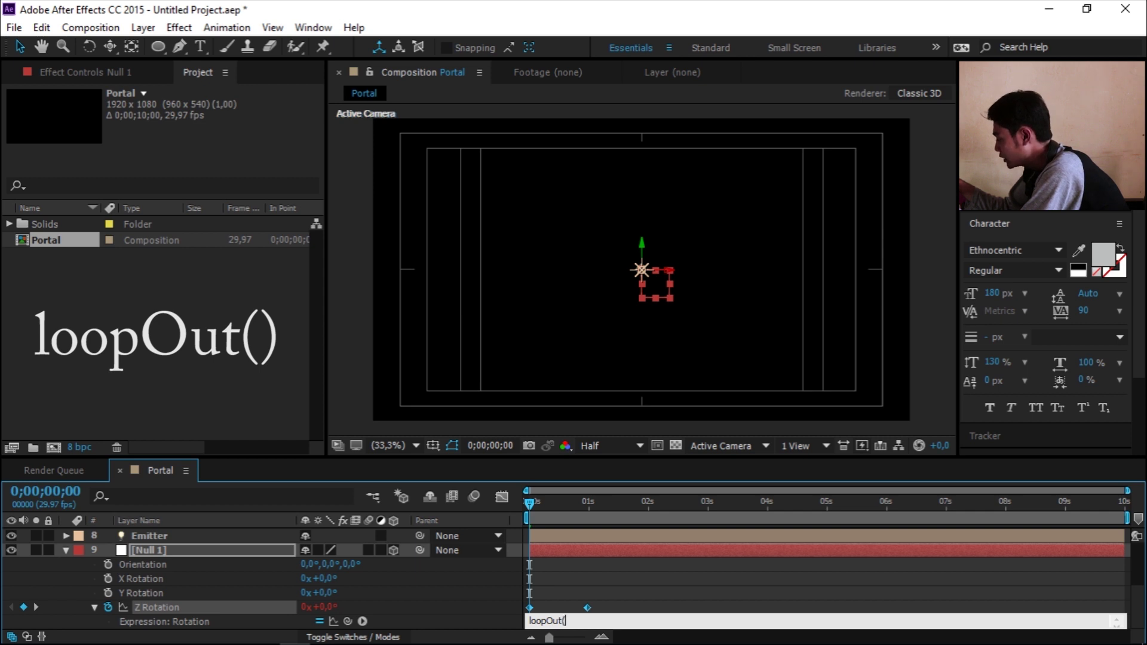
{"action": "type", "text": ")"}
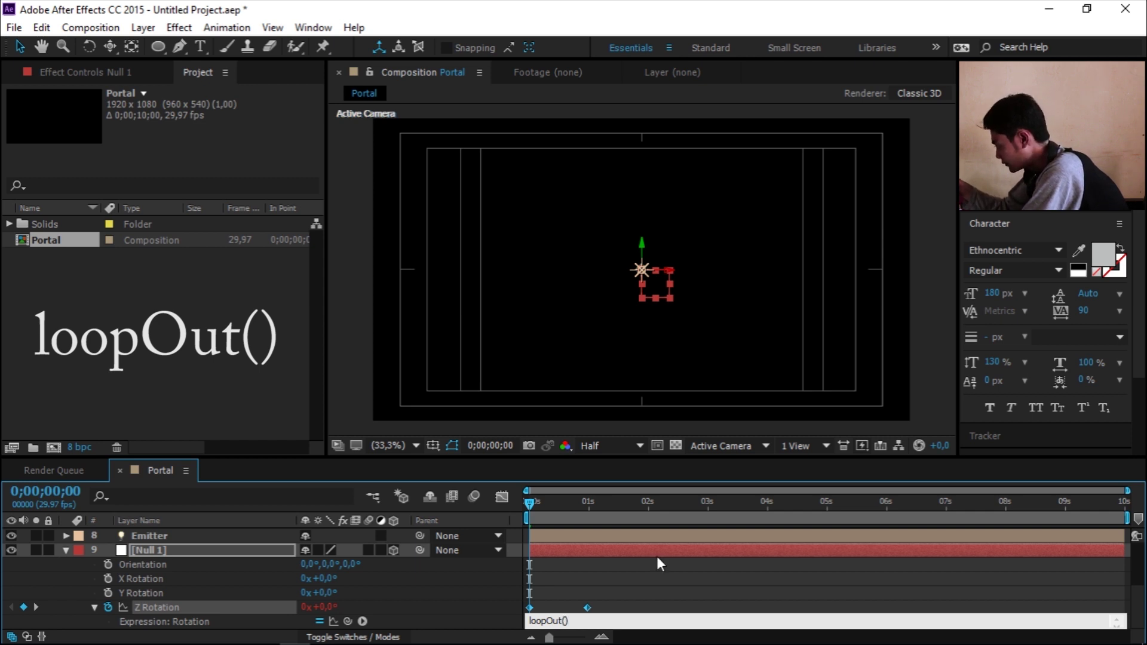
{"action": "key", "text": "KP_Enter"}
{"action": "key", "text": "space"}
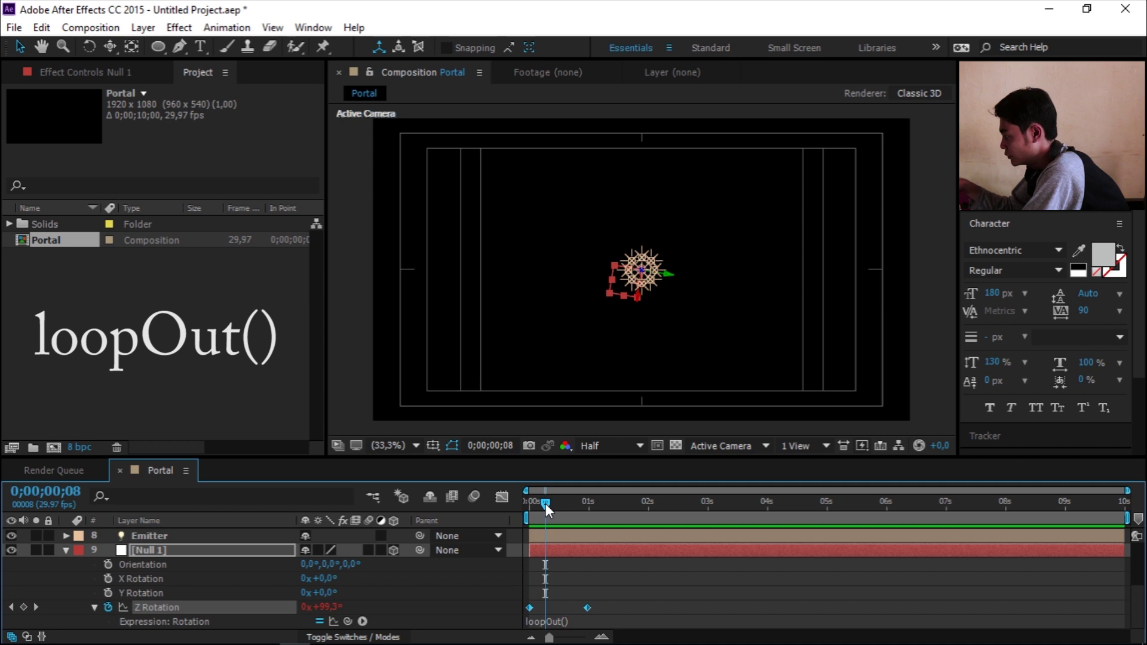
{"action": "mouse_move", "coordinate": [540, 504]}
{"action": "left_mouse_down"}
{"action": "mouse_move", "coordinate": [623, 498]}
{"action": "mouse_move", "coordinate": [498, 499]}
{"action": "left_mouse_up"}
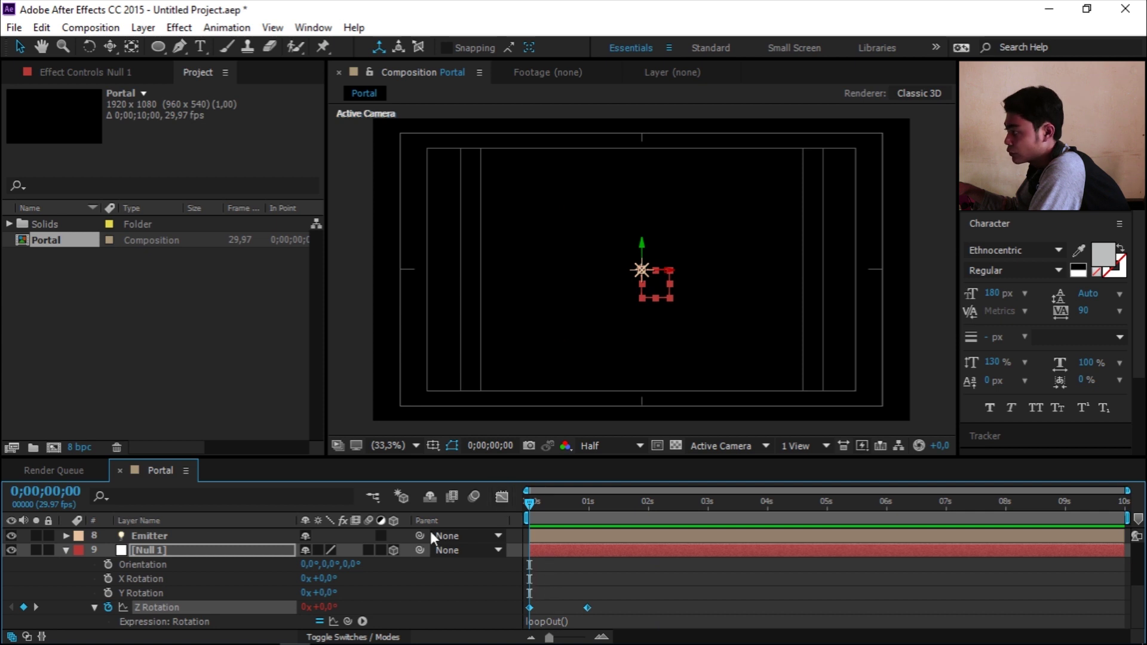
Step: Select all eight emitter lights, parent them to Null 1, and scrub to check the rotation
{"action": "left_click", "coordinate": [65, 550]}
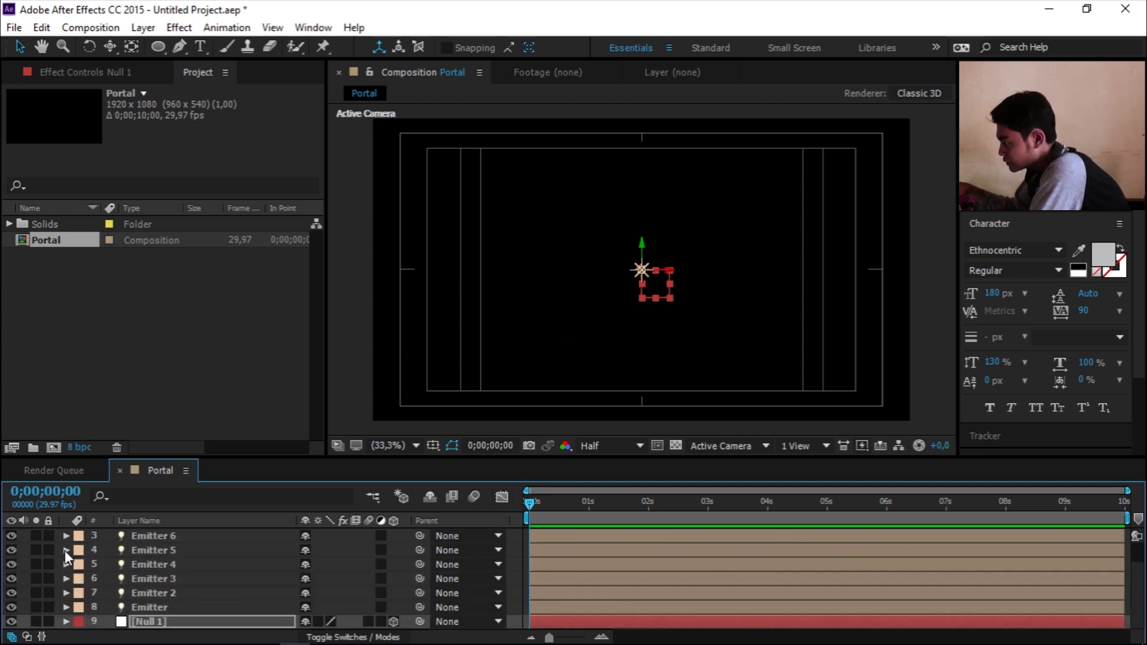
{"action": "left_click", "coordinate": [168, 607]}
{"action": "scroll", "coordinate": [168, 608], "scroll_direction": "up", "scroll_amount": 2}
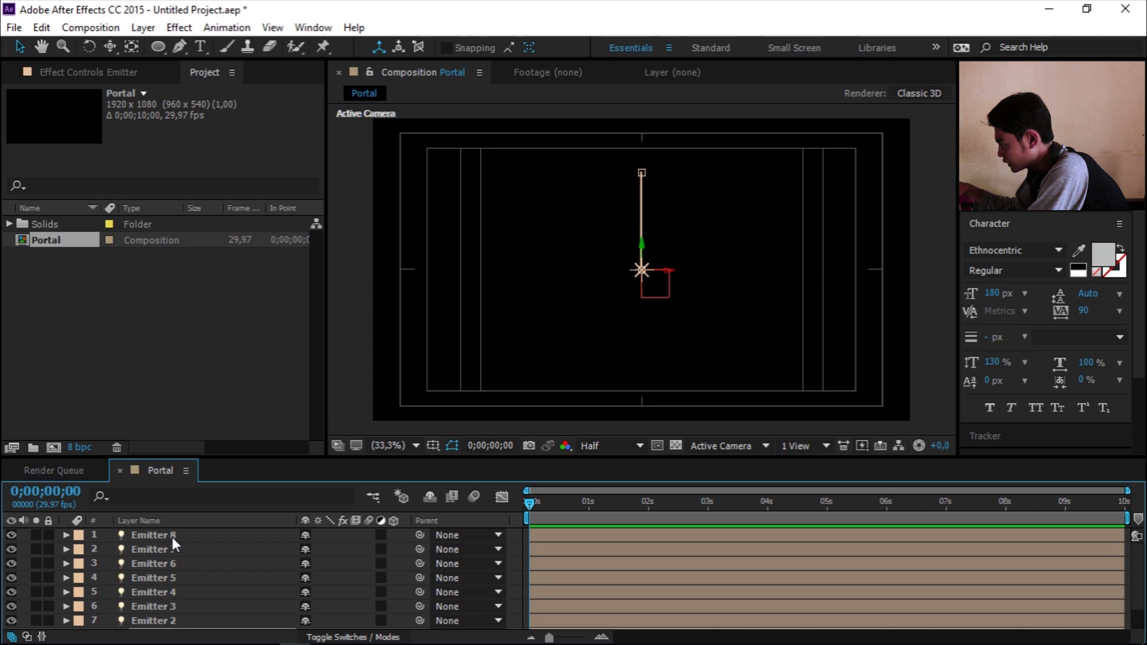
{"action": "key", "text": "ctrl+a"}
{"action": "scroll", "coordinate": [232, 568], "scroll_direction": "down", "scroll_amount": 1}
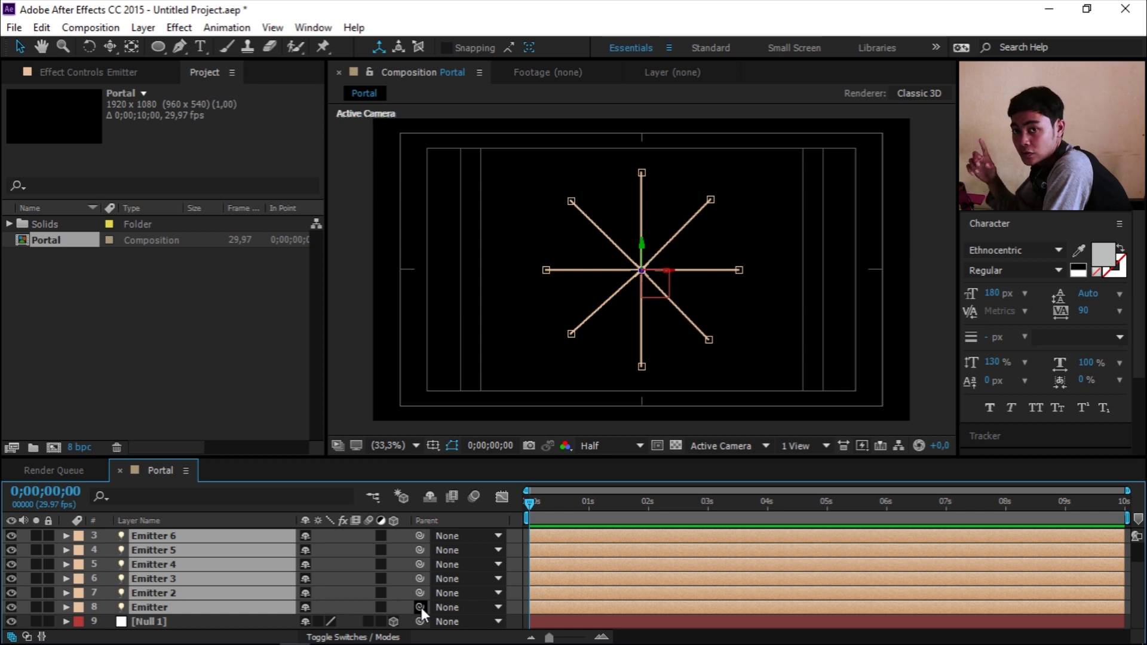
{"action": "left_click_drag", "start_coordinate": [420, 608], "coordinate": [221, 621]}
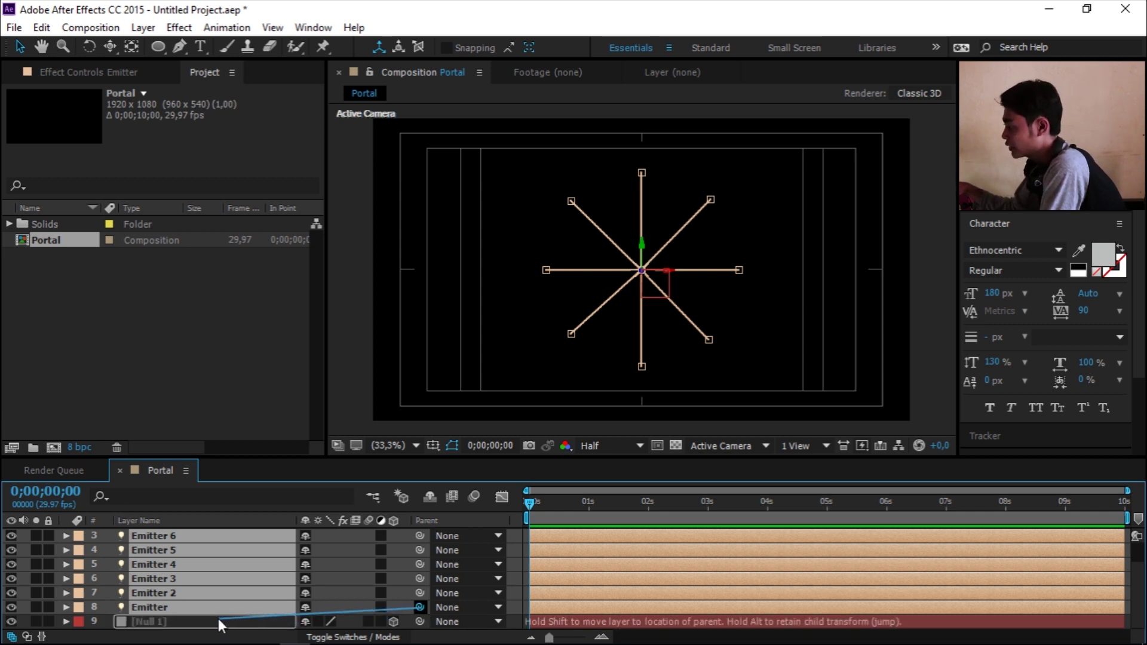
{"action": "left_click_drag", "start_coordinate": [220, 621], "coordinate": [218, 618]}
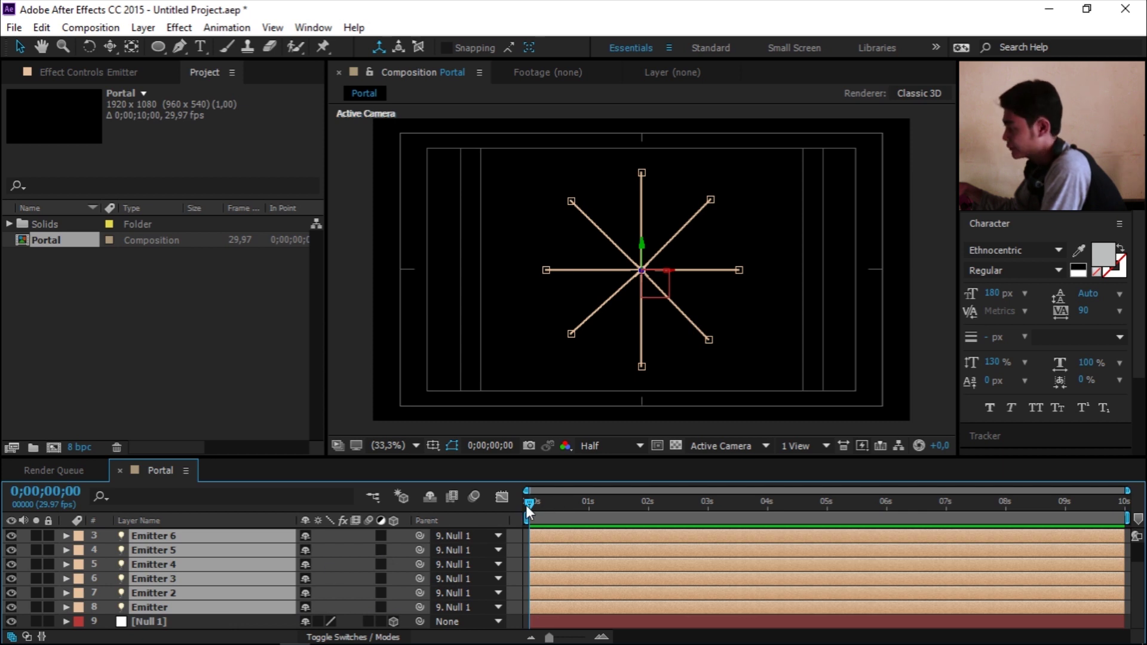
{"action": "left_click_drag", "start_coordinate": [531, 500], "coordinate": [717, 502]}
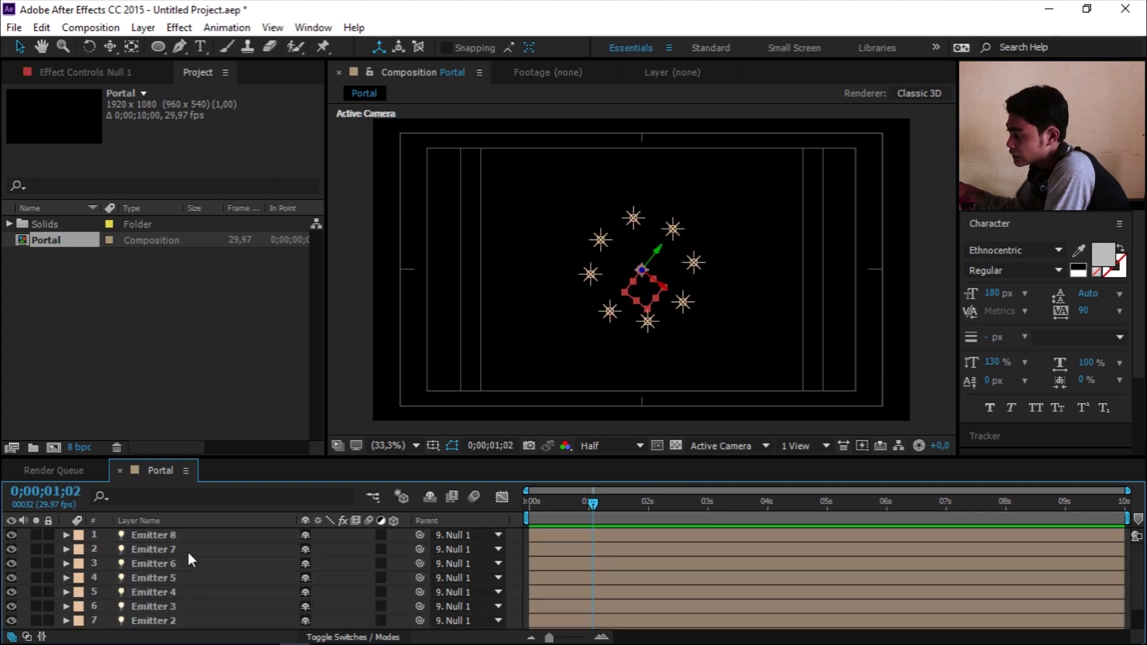
Step: Create a new solid named Particular and move it just below Emitter 8 in the stack
{"action": "left_click", "coordinate": [144, 30]}
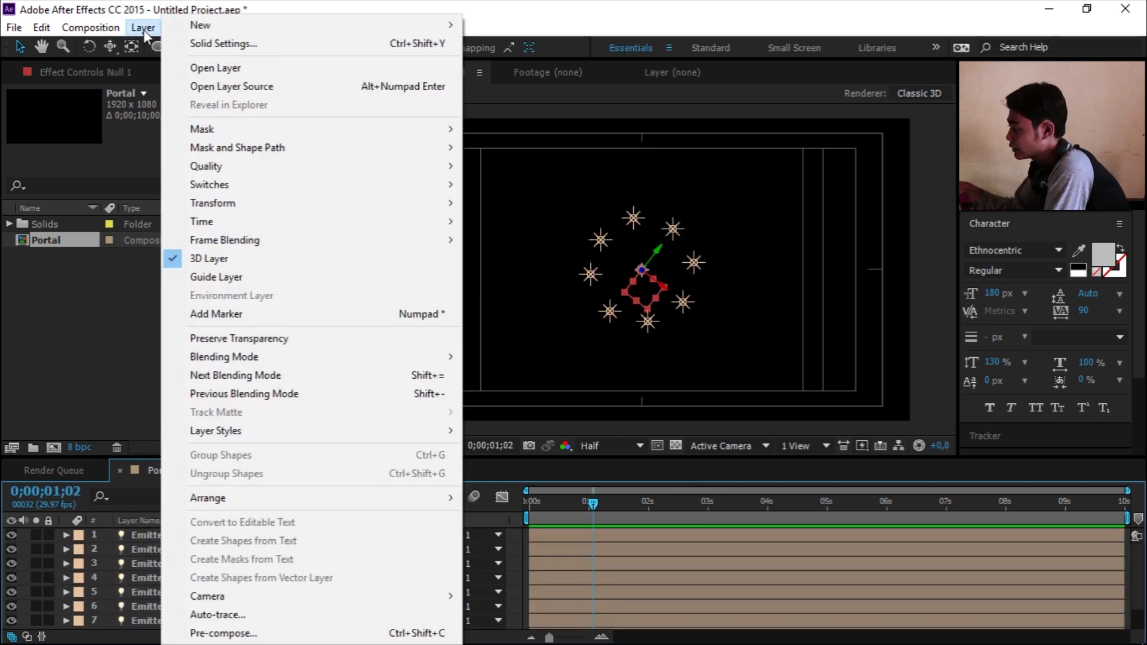
{"action": "mouse_move", "coordinate": [293, 25]}
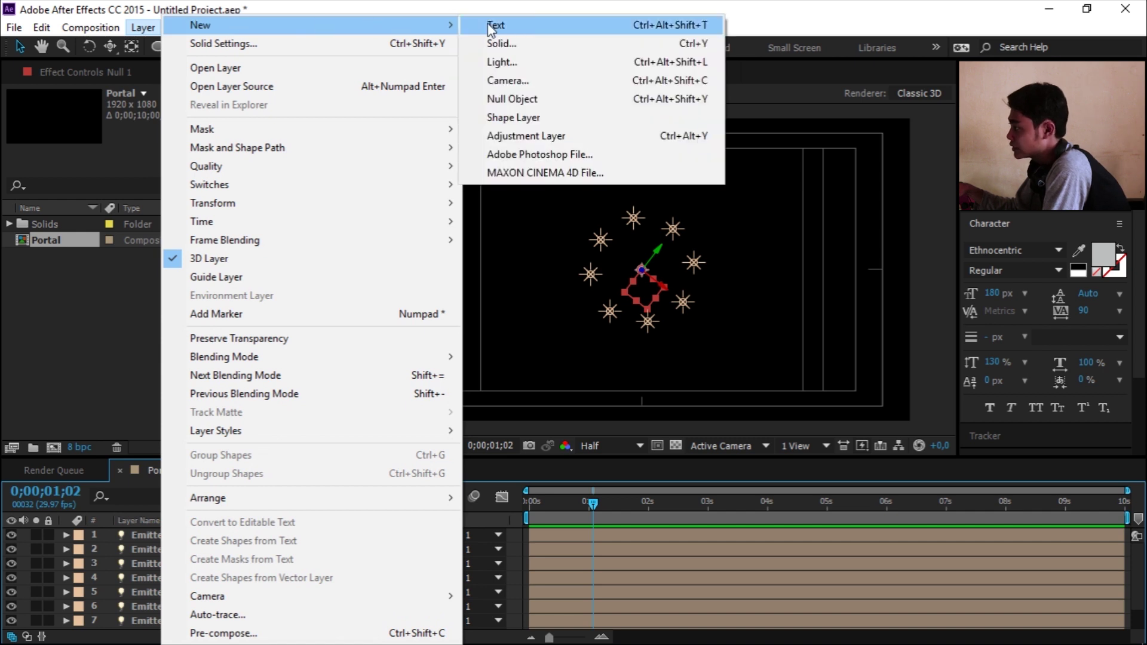
{"action": "left_click", "coordinate": [537, 45]}
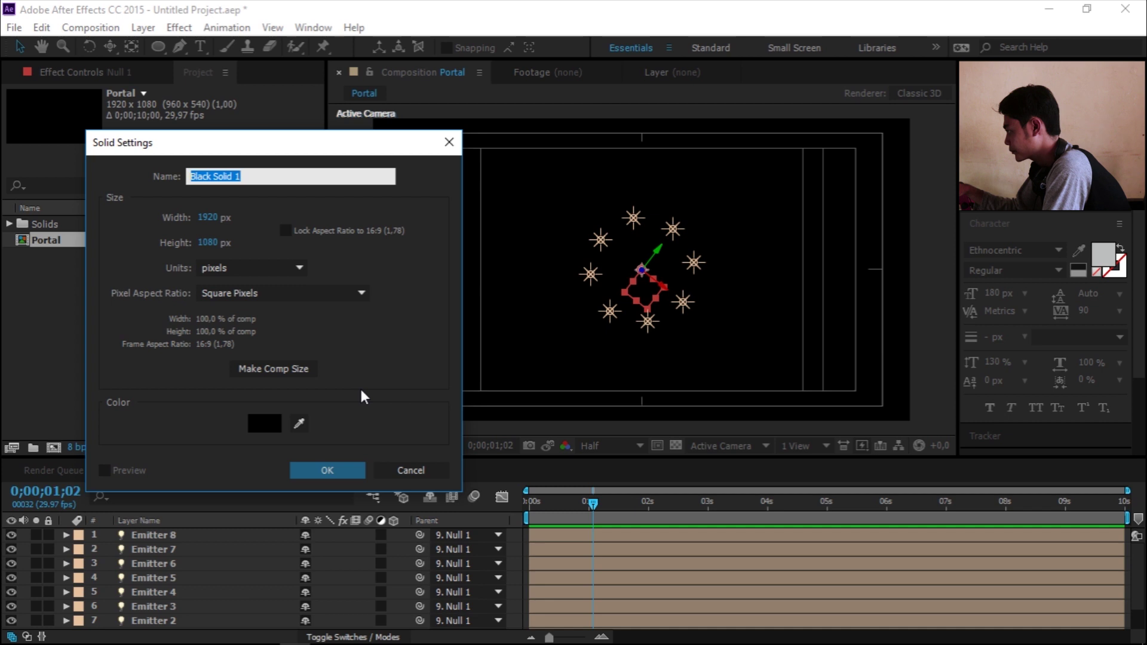
{"action": "type", "text": "P"}
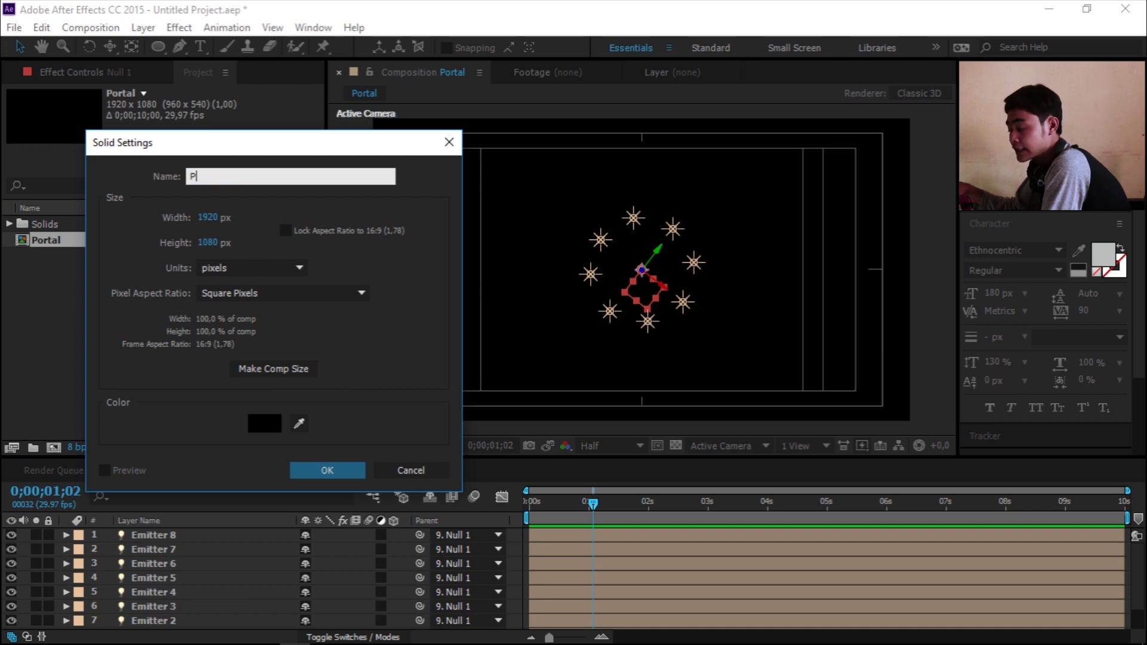
{"action": "type", "text": "articular"}
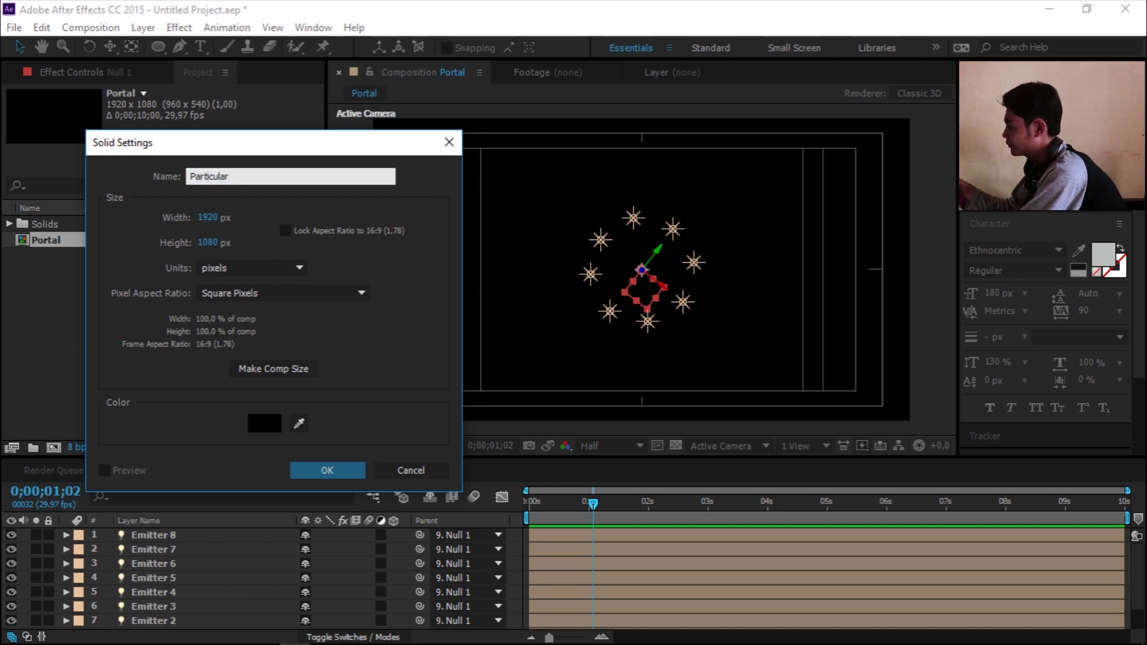
{"action": "key", "text": "Return"}
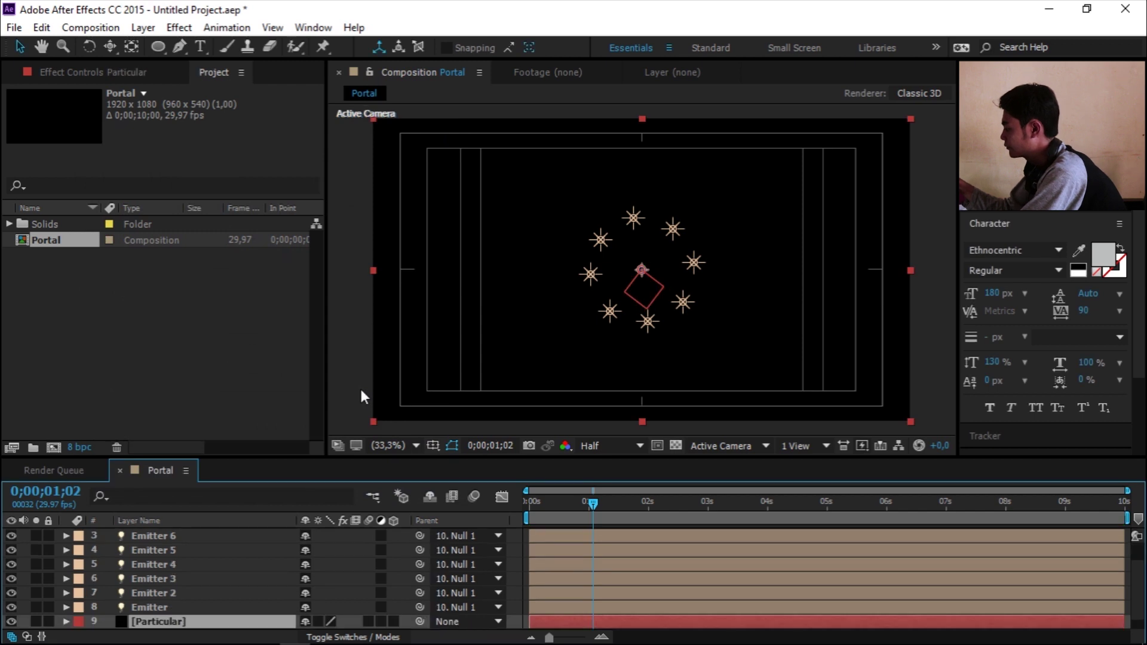
{"action": "left_click_drag", "start_coordinate": [198, 621], "coordinate": [192, 533]}
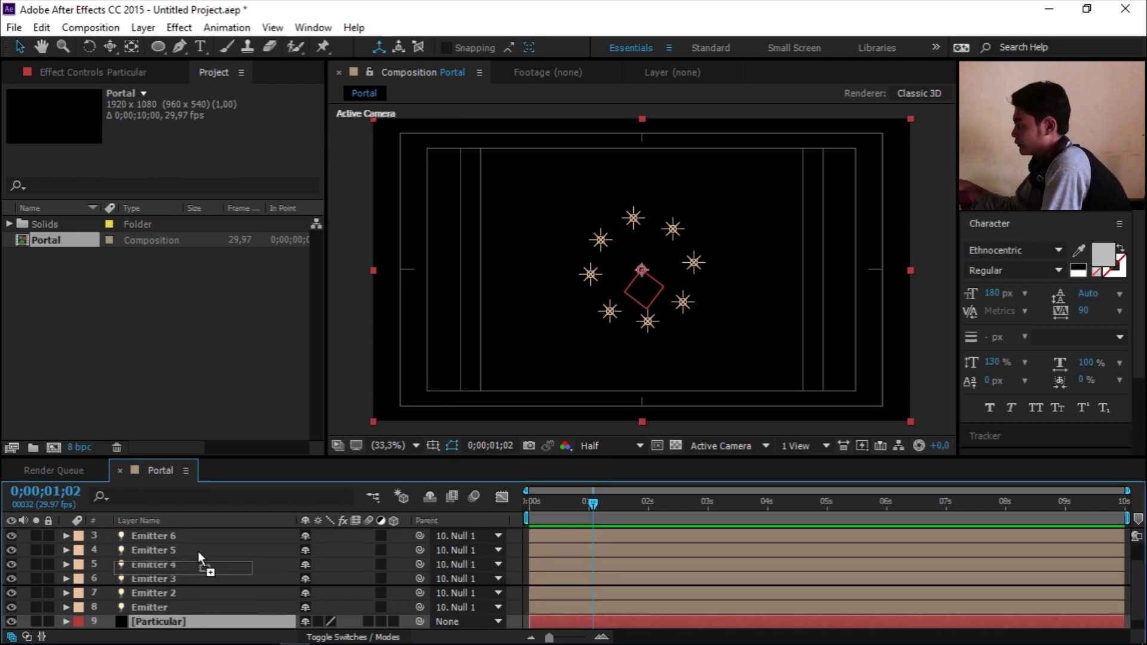
{"action": "left_click_drag", "start_coordinate": [192, 533], "coordinate": [189, 533]}
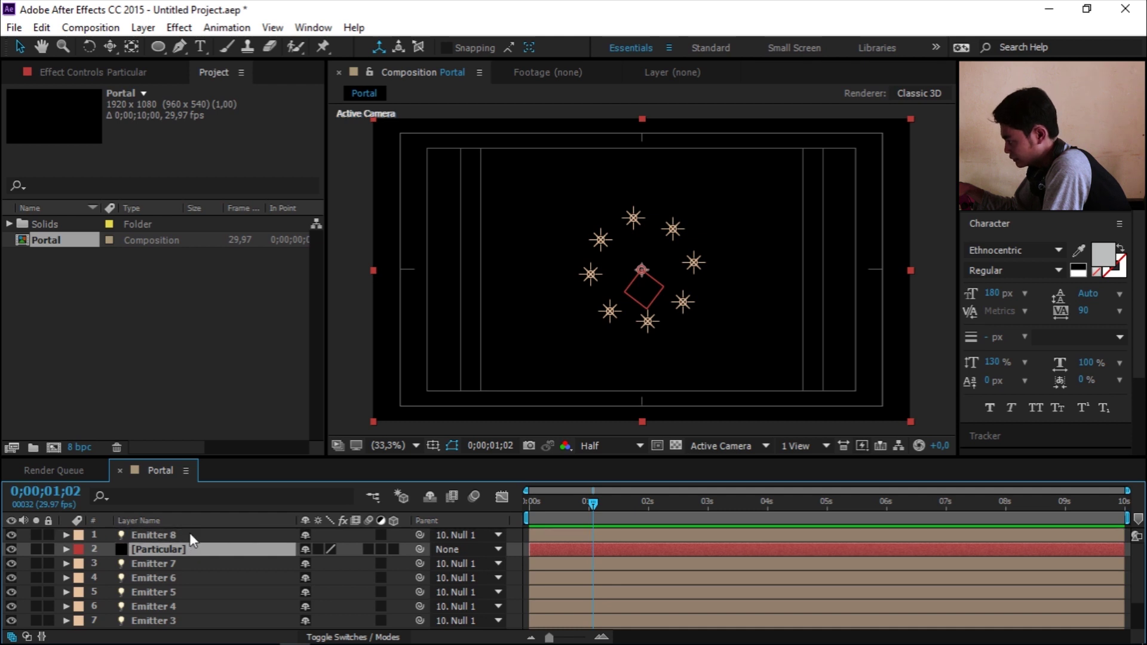
Step: Apply Trapcode Particular to the Particular solid via the 'part' effect search
{"action": "left_click", "coordinate": [132, 75]}
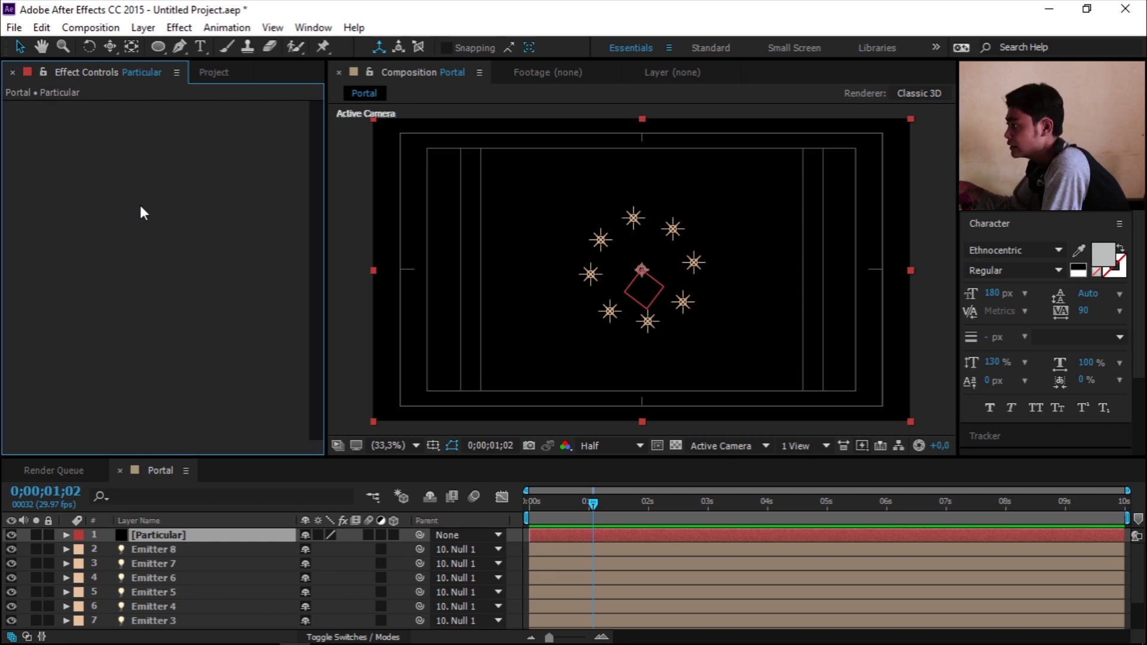
{"action": "key", "text": "ctrl+space"}
{"action": "type", "text": "pa"}
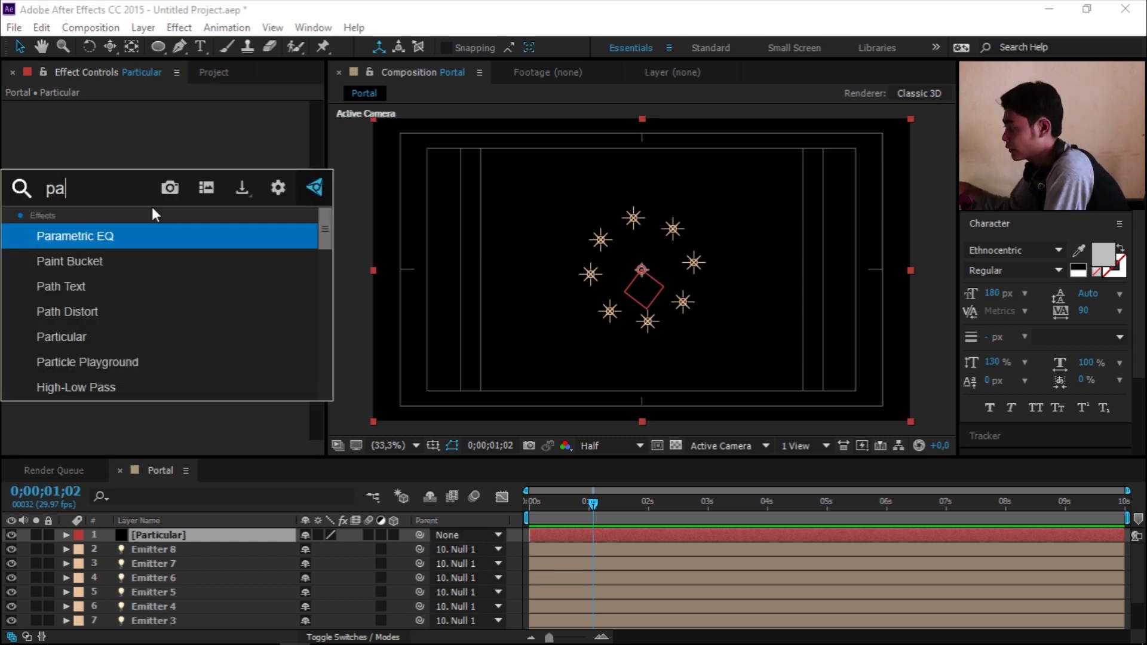
{"action": "type", "text": "rt"}
{"action": "key", "text": "Return"}
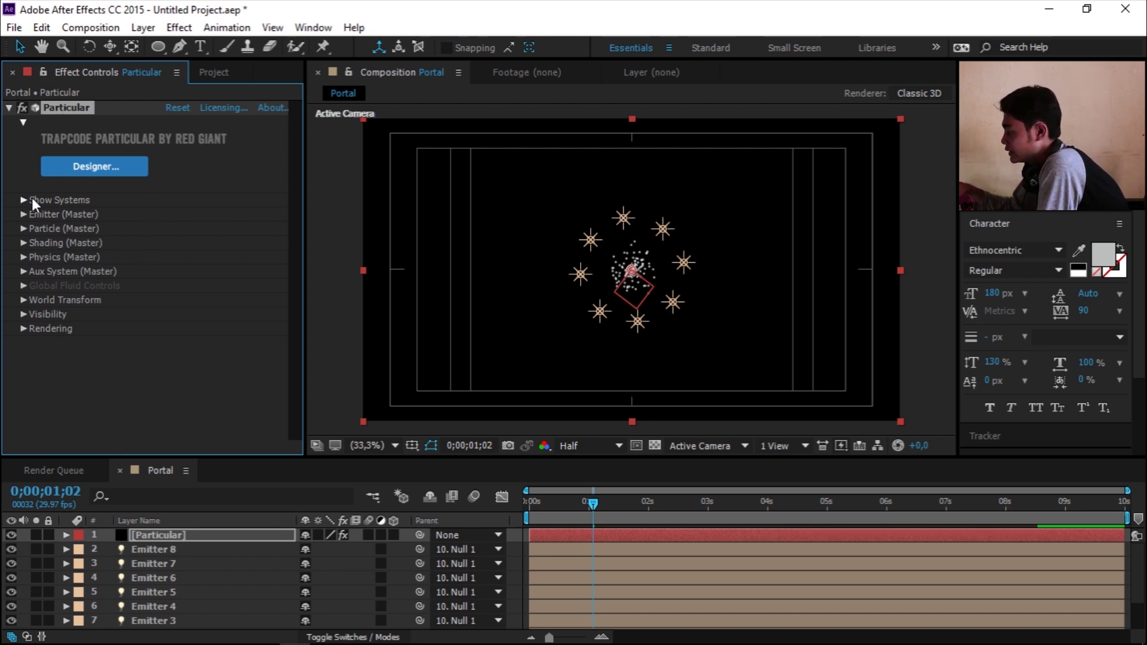
Step: In Emitter (Master), set Emitter Type to Light(s) and Direction to Directional
{"action": "left_click", "coordinate": [23, 213]}
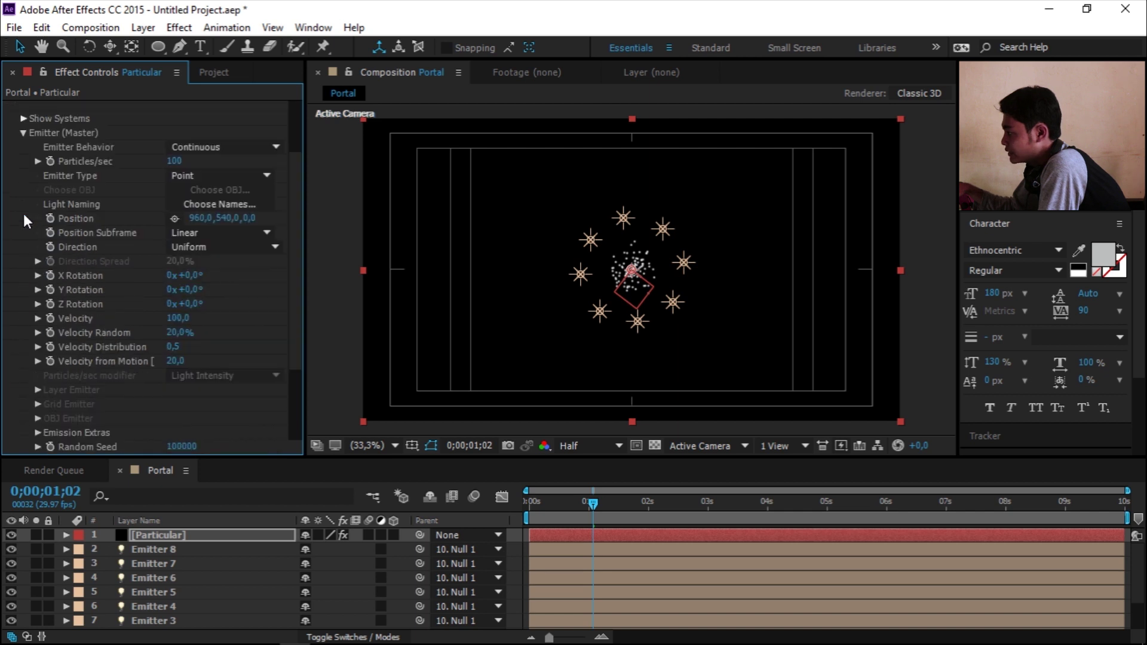
{"action": "left_click", "coordinate": [210, 173]}
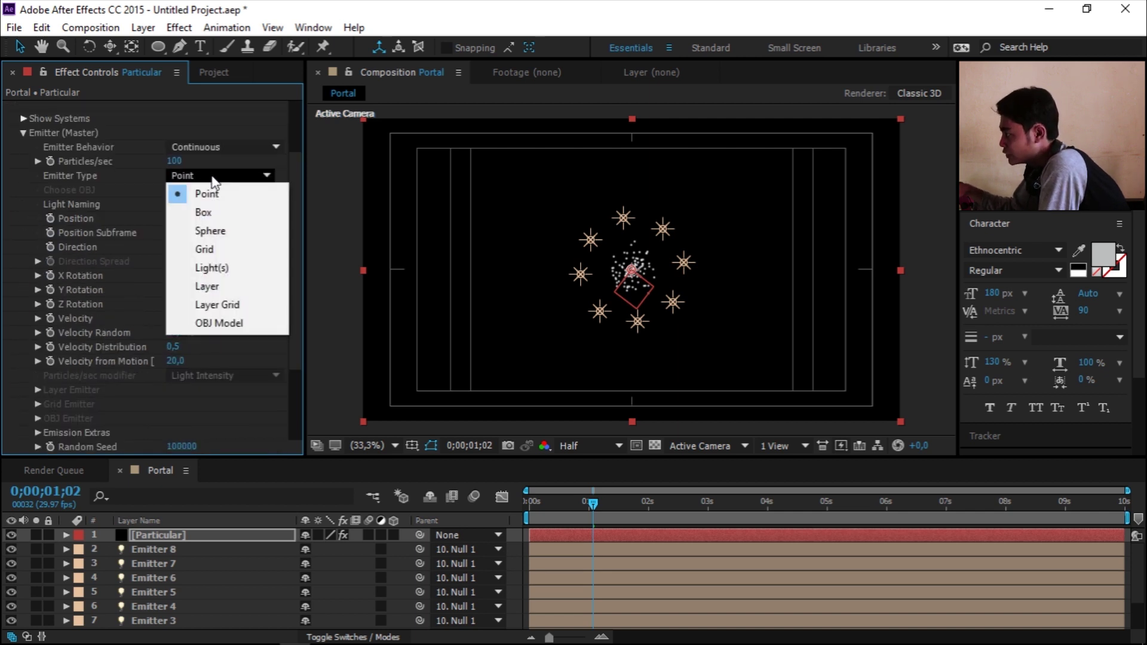
{"action": "left_click", "coordinate": [224, 267]}
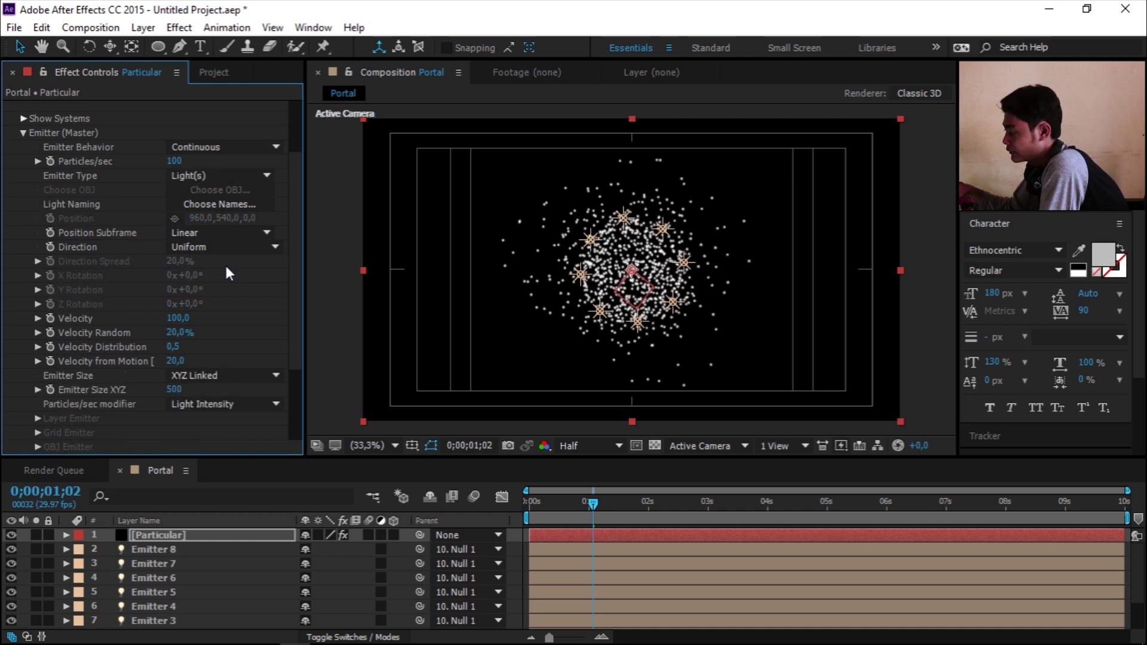
{"action": "left_click", "coordinate": [206, 247]}
{"action": "left_click", "coordinate": [231, 285]}
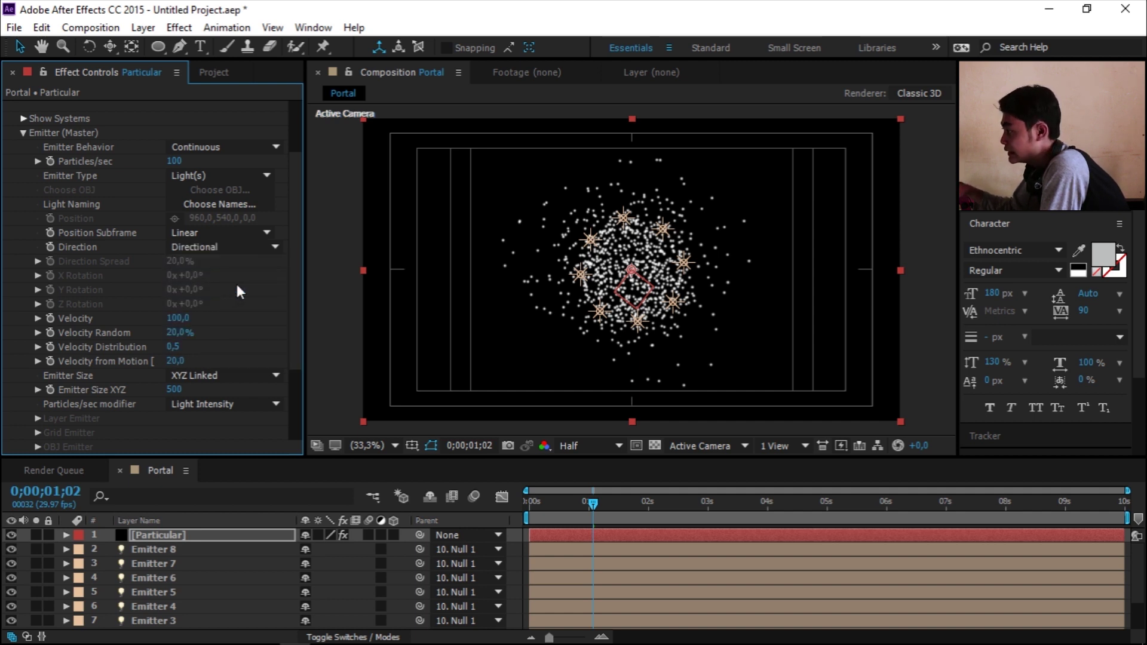
{"action": "scroll", "coordinate": [292, 286], "scroll_direction": "down", "scroll_amount": 1}
{"action": "scroll", "coordinate": [293, 308], "scroll_direction": "down", "scroll_amount": 3}
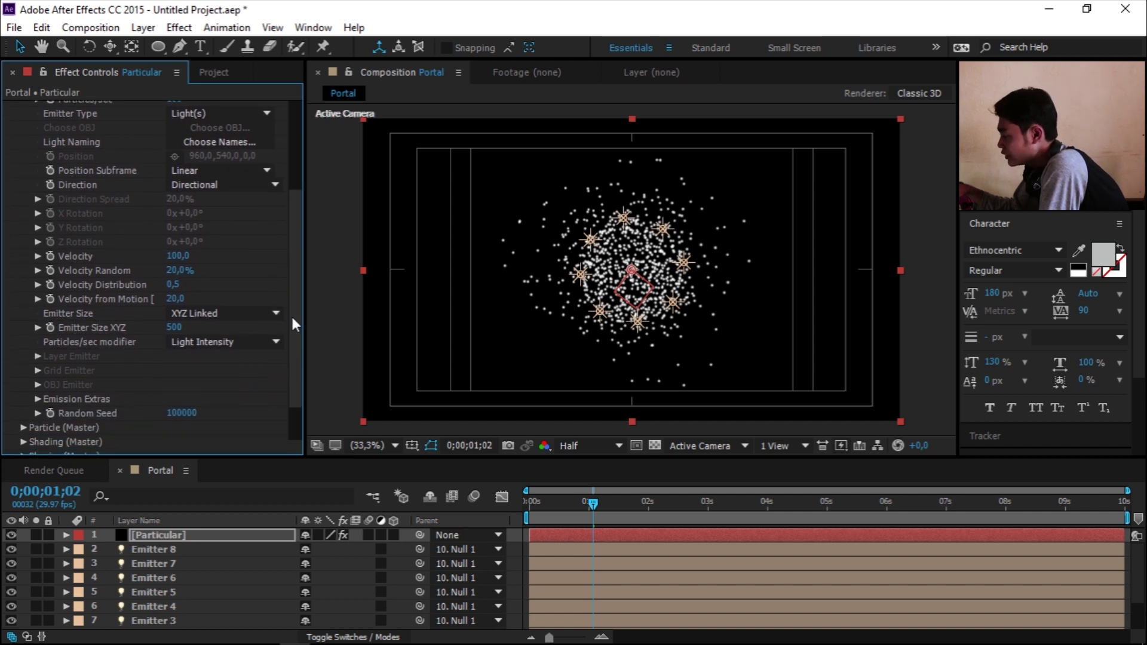
Step: Set emitter Velocity 50, Velocity Random 100%, Velocity Distribution 5 and Velocity from Motion 30
{"action": "left_click", "coordinate": [177, 256]}
{"action": "type", "text": "50"}
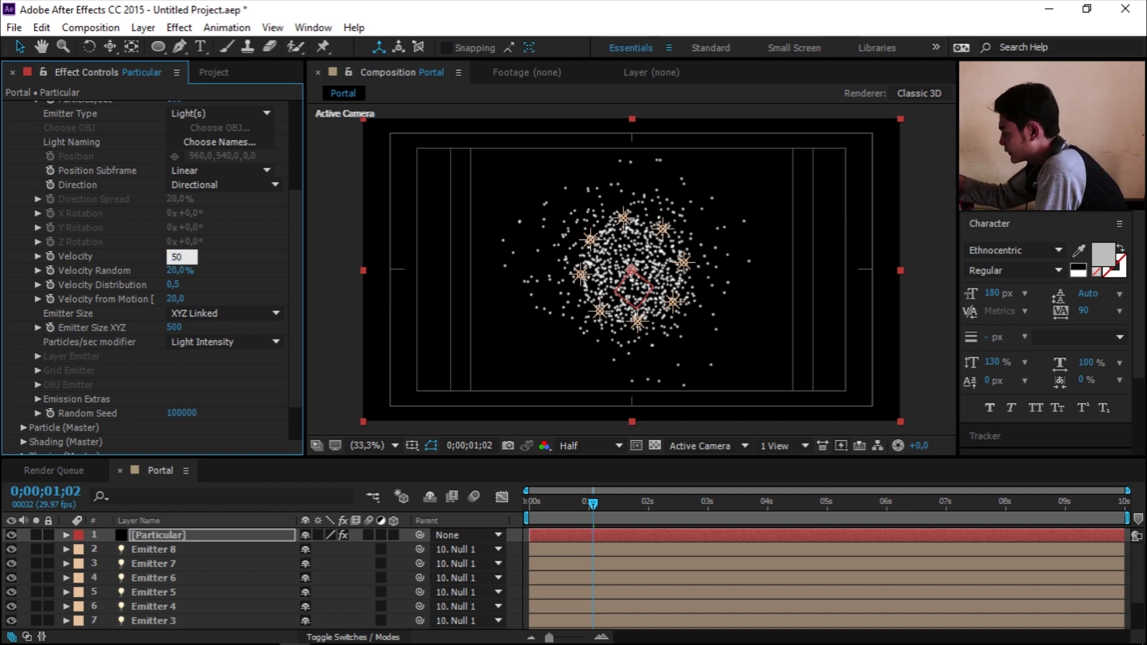
{"action": "key", "text": "Return"}
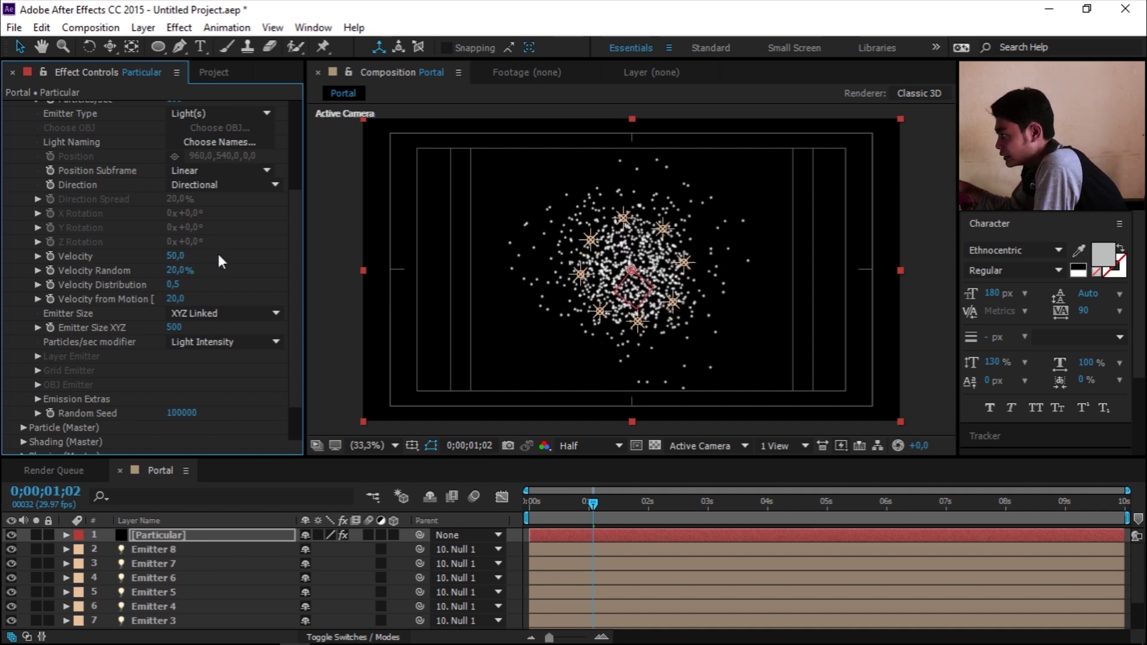
{"action": "left_click", "coordinate": [178, 271]}
{"action": "type", "text": "100"}
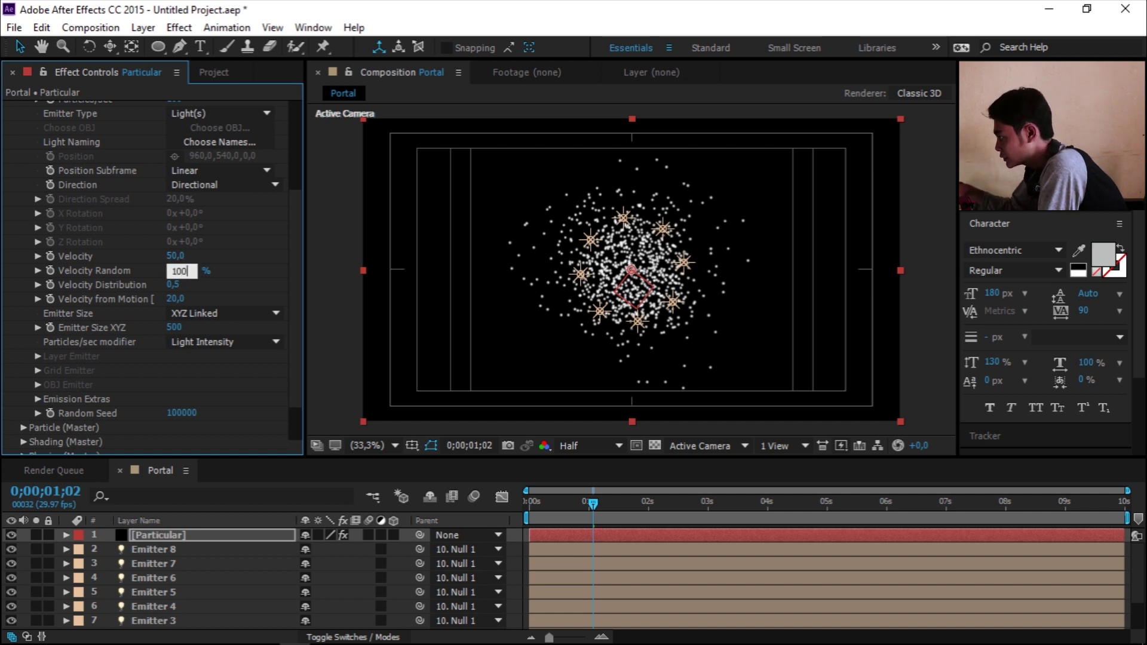
{"action": "key", "text": "Return"}
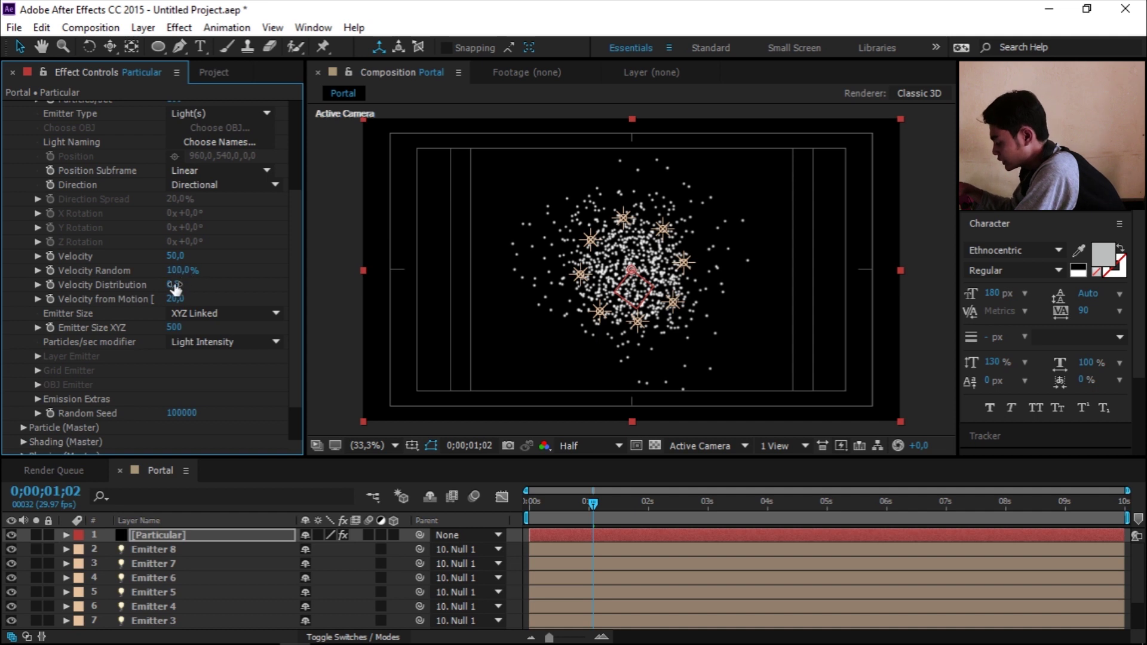
{"action": "left_click", "coordinate": [175, 286]}
{"action": "type", "text": "5"}
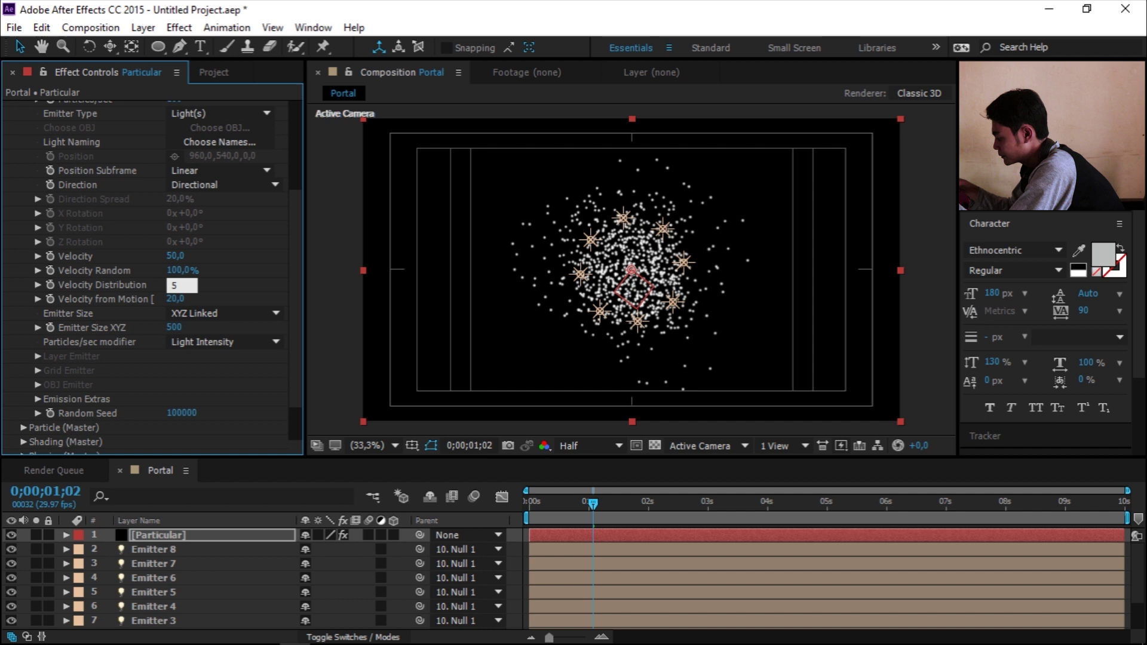
{"action": "key", "text": "Return"}
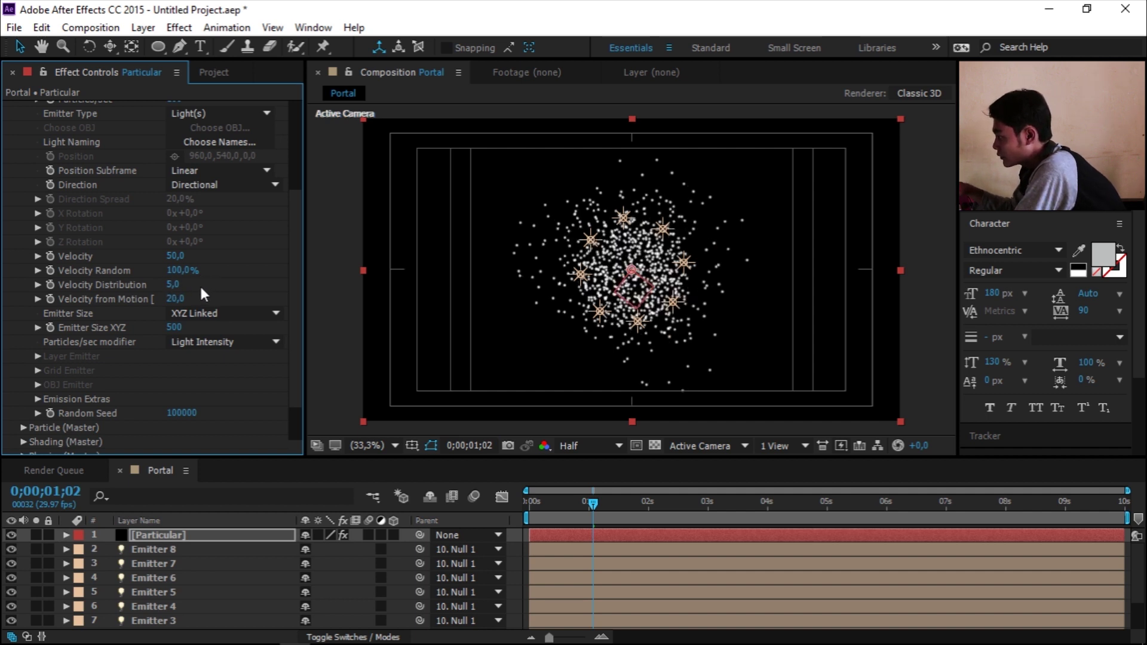
{"action": "left_click", "coordinate": [176, 298]}
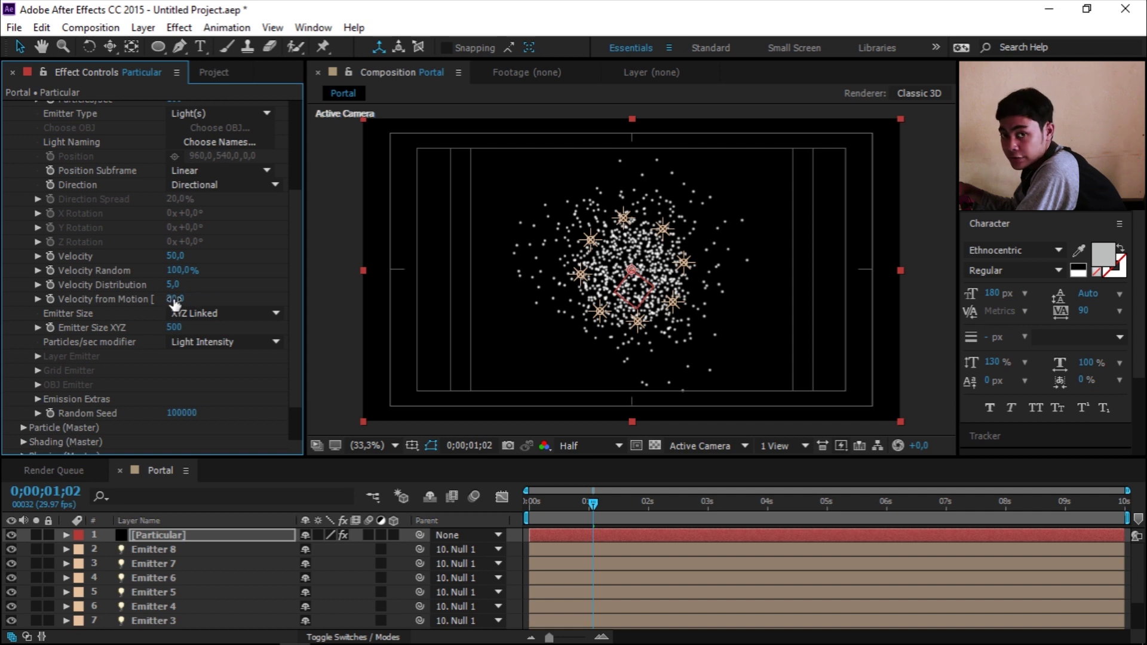
{"action": "type", "text": "30"}
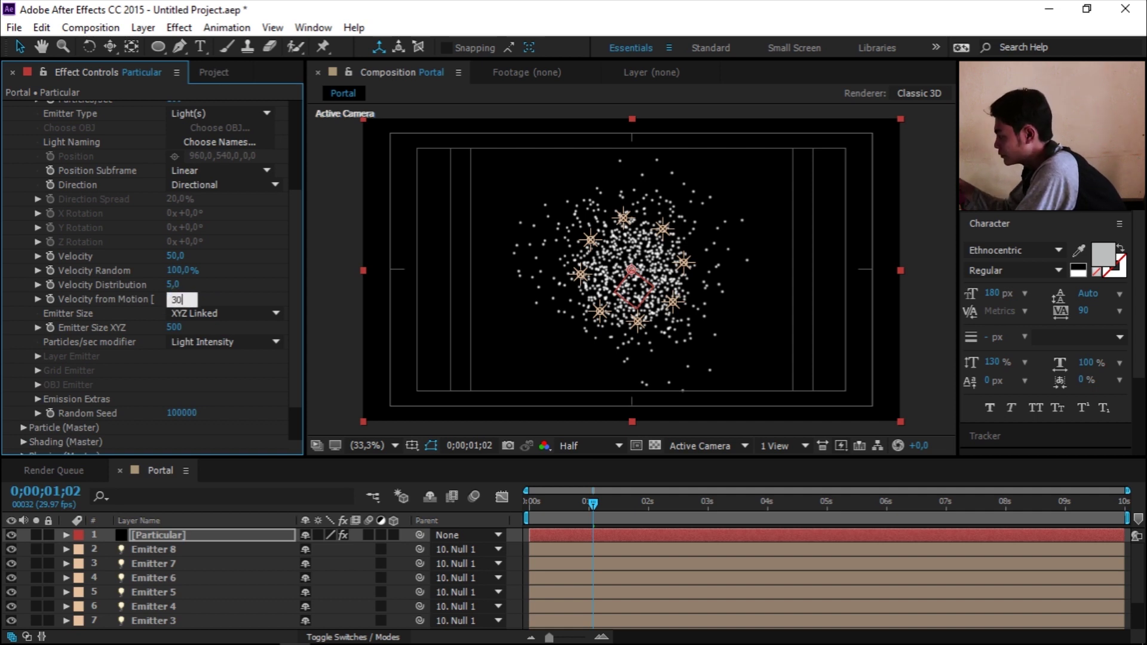
{"action": "key", "text": "Return"}
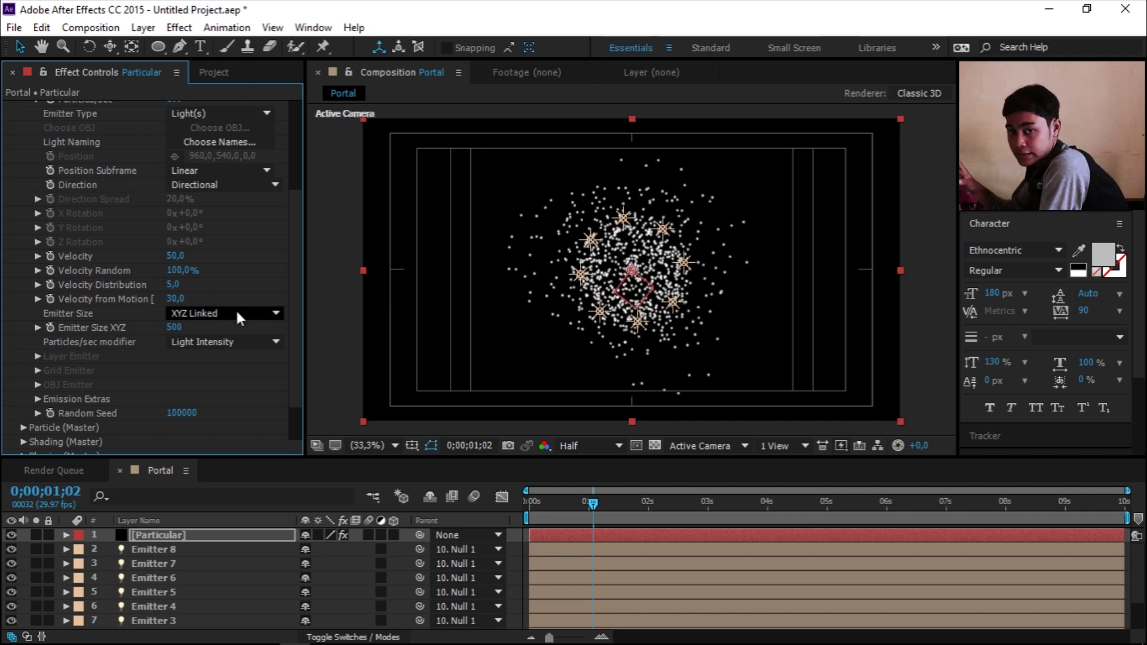
Step: Switch Emitter Size to XYZ Individual and enter X 5, Y 5, Z 80
{"action": "left_click", "coordinate": [235, 313]}
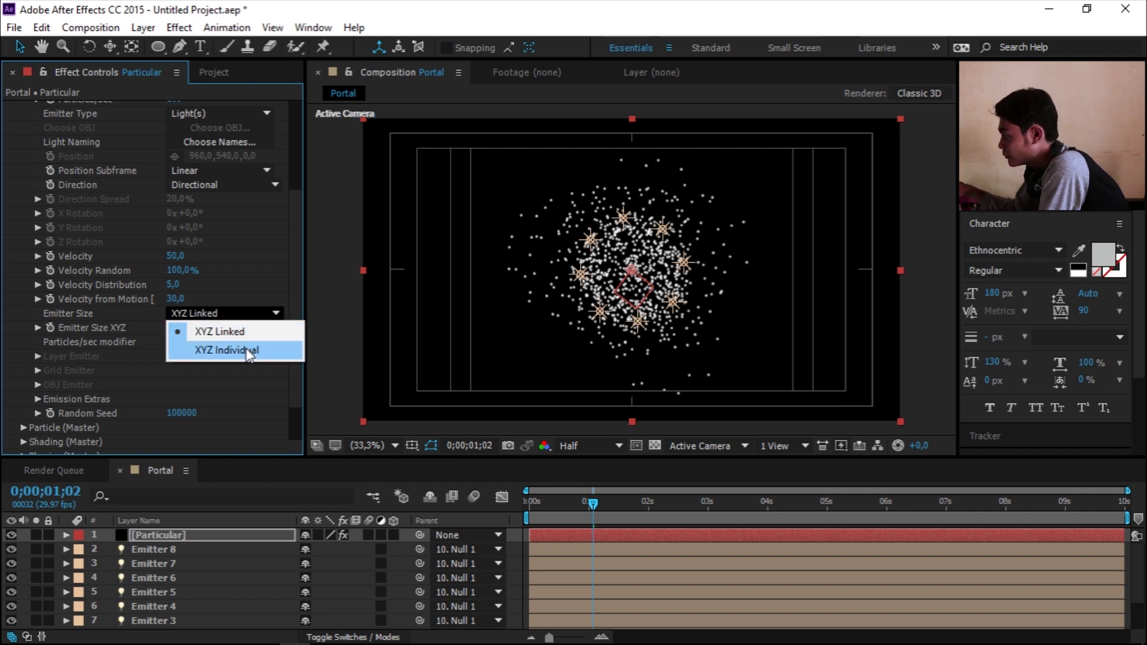
{"action": "key", "text": "Escape"}
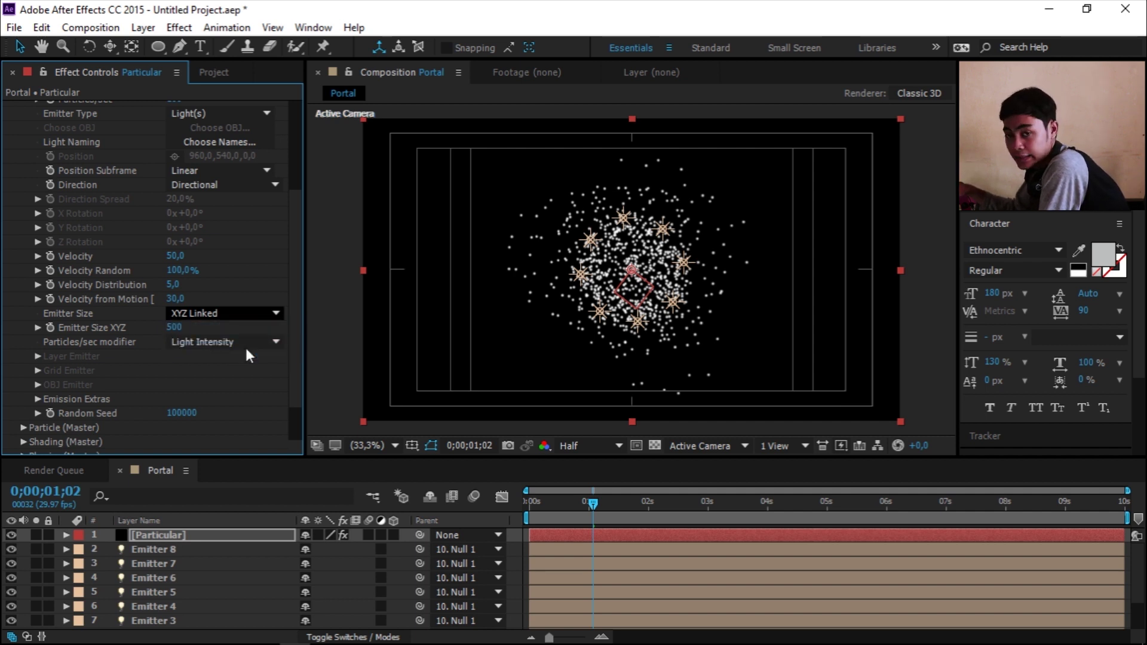
{"action": "type", "text": "5"}
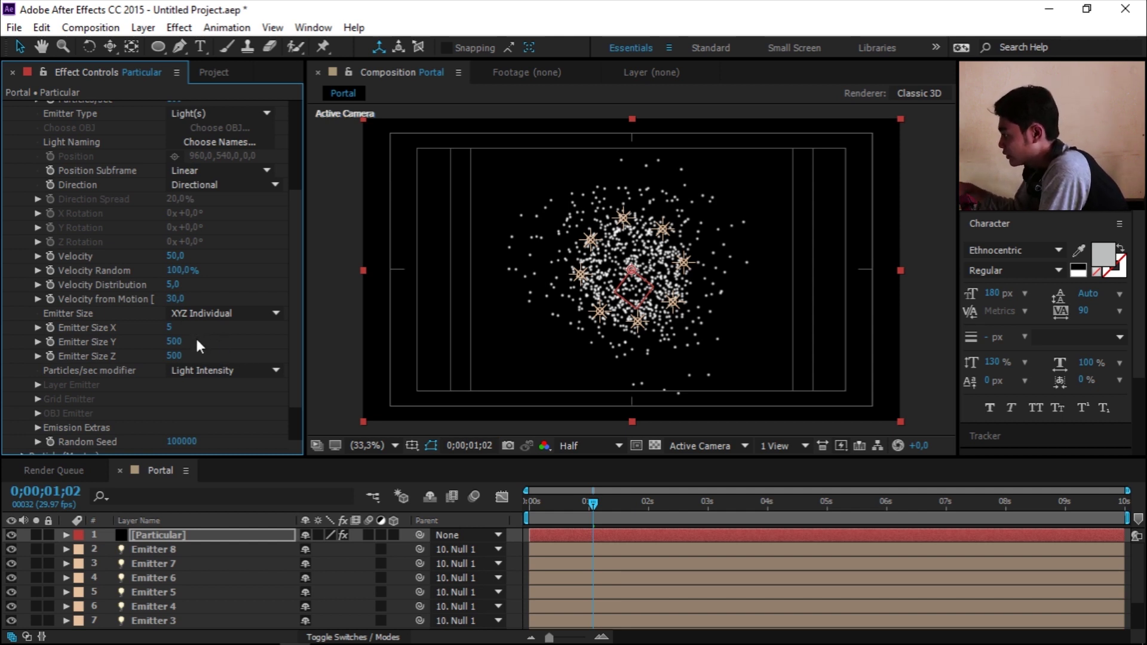
{"action": "left_click", "coordinate": [178, 341]}
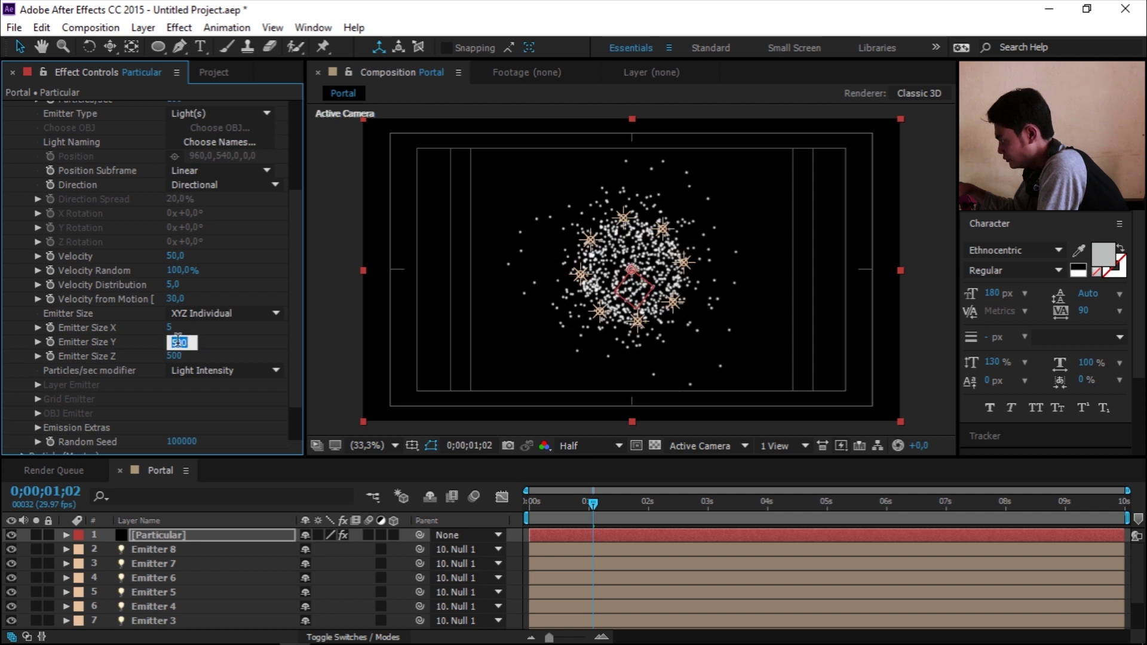
{"action": "type", "text": "5"}
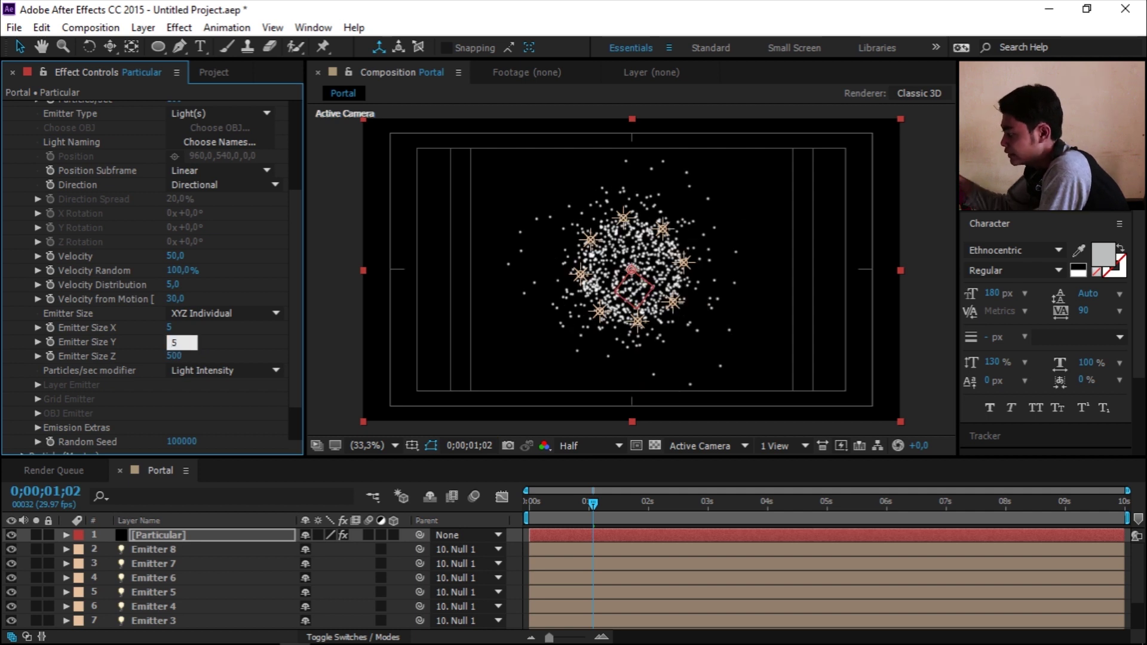
{"action": "left_click", "coordinate": [176, 356]}
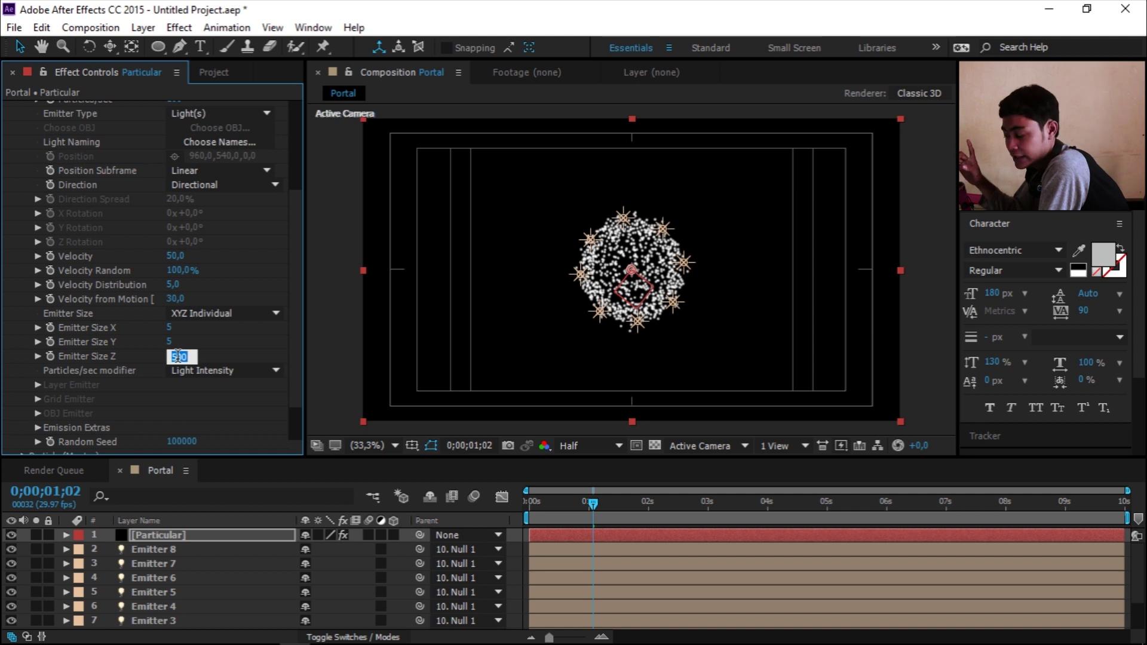
{"action": "type", "text": "80"}
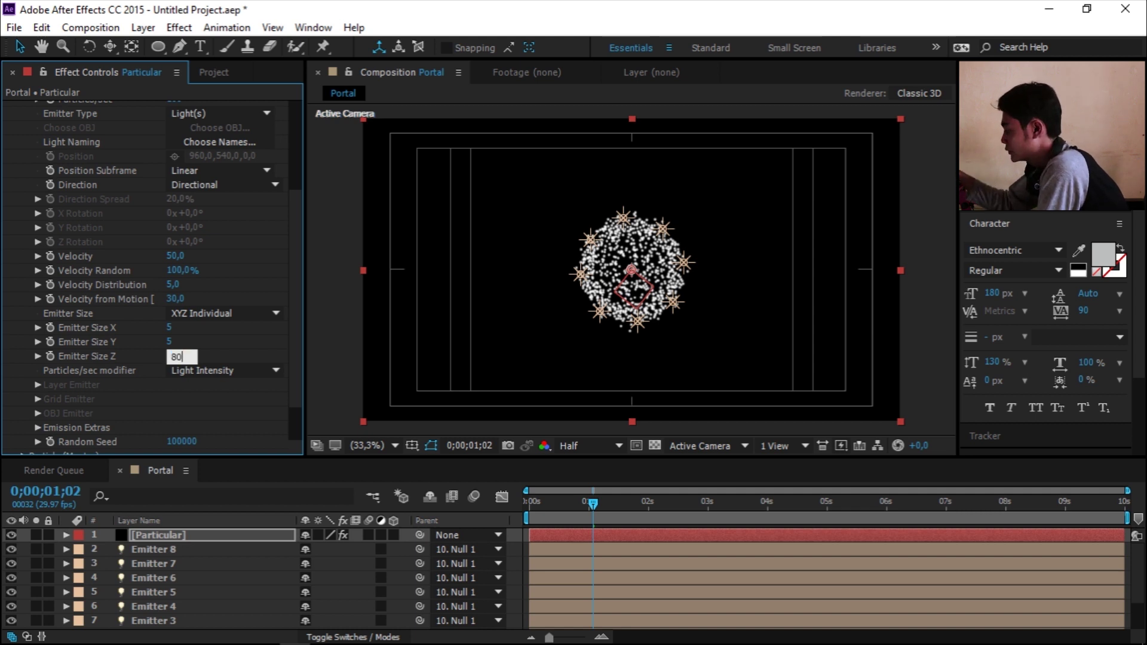
{"action": "key", "text": "Return"}
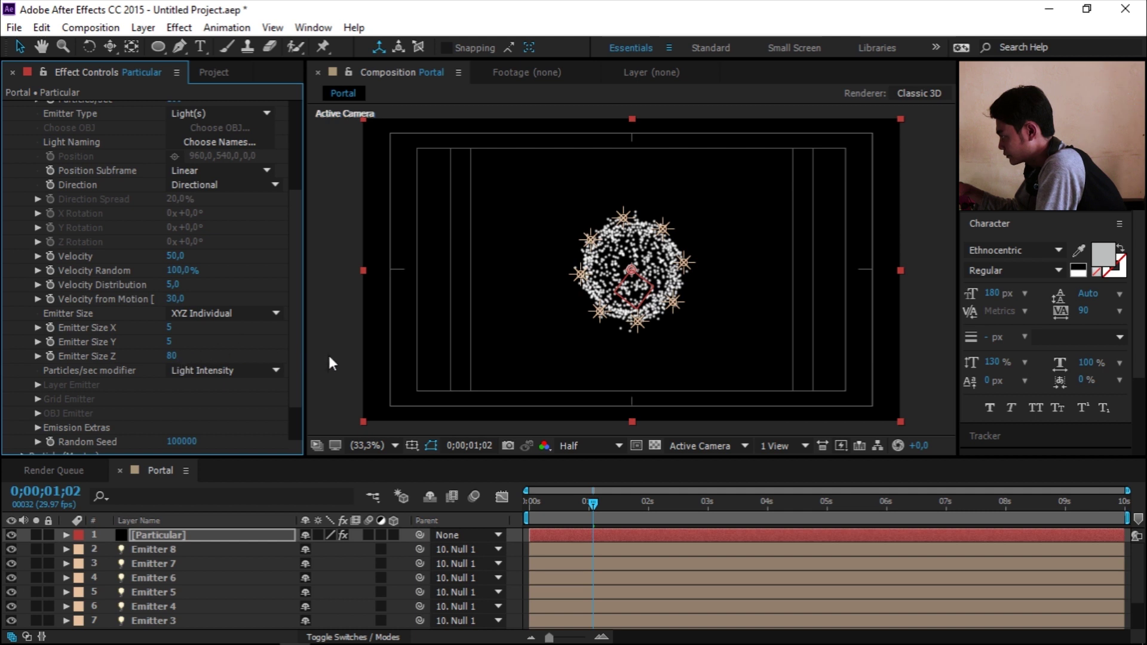
Step: At frame 0;00;02;11, set Particular's Particles/sec to 5000
{"action": "left_click", "coordinate": [671, 503]}
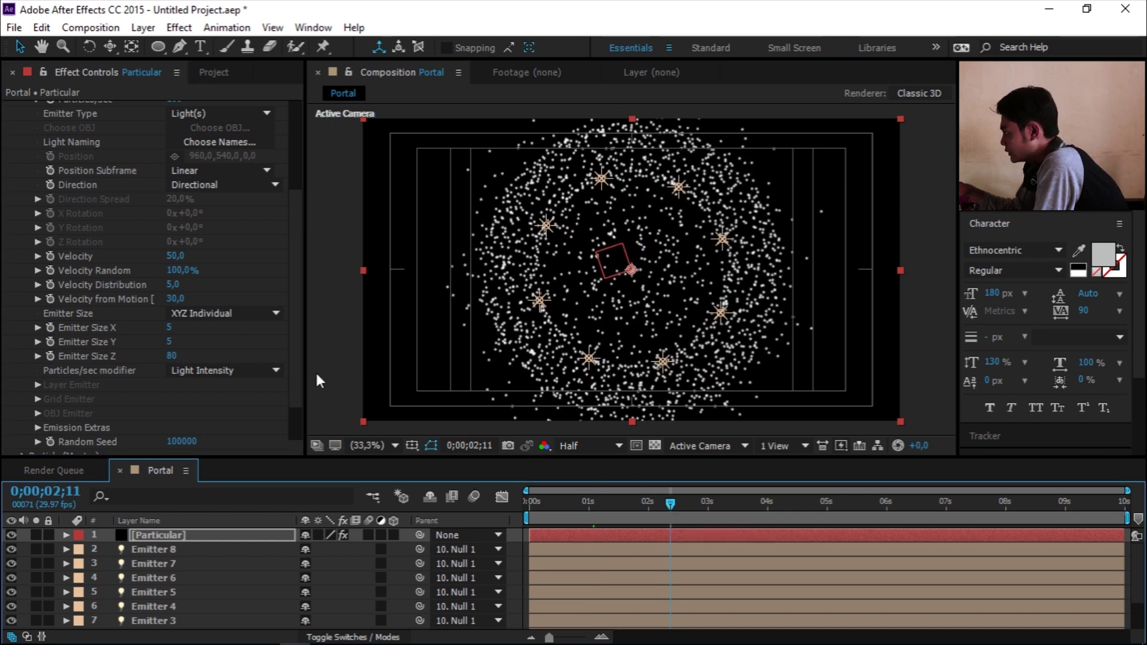
{"action": "left_click", "coordinate": [295, 374]}
{"action": "left_click_drag", "start_coordinate": [295, 375], "coordinate": [293, 260]}
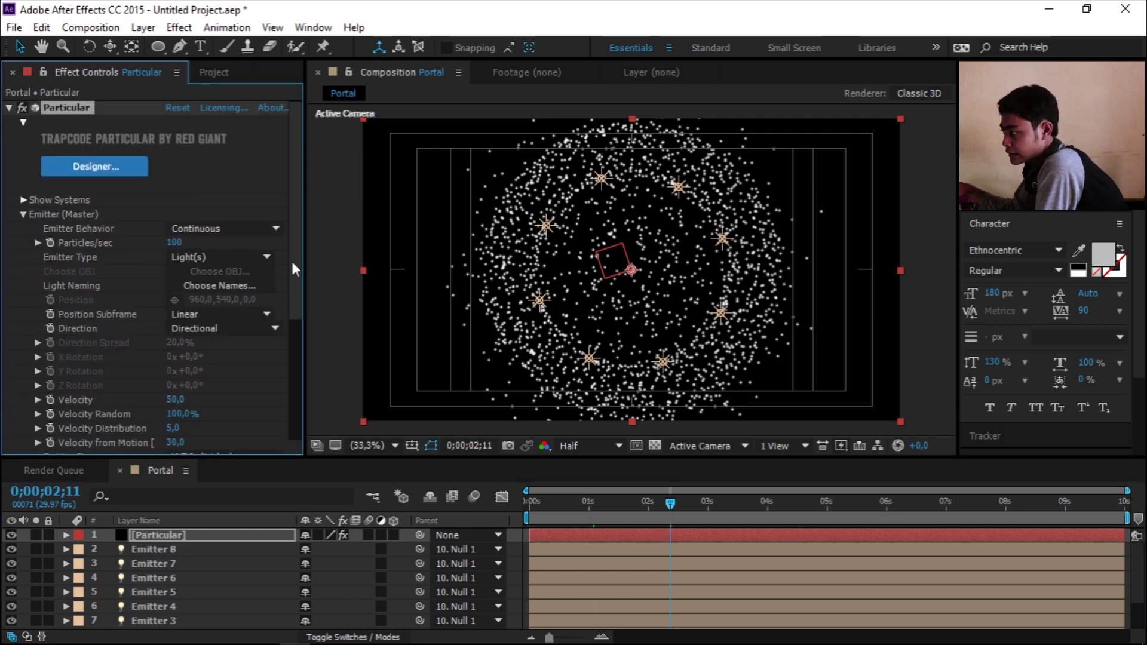
{"action": "left_click", "coordinate": [175, 243]}
{"action": "type", "text": "5000"}
{"action": "key", "text": "Return"}
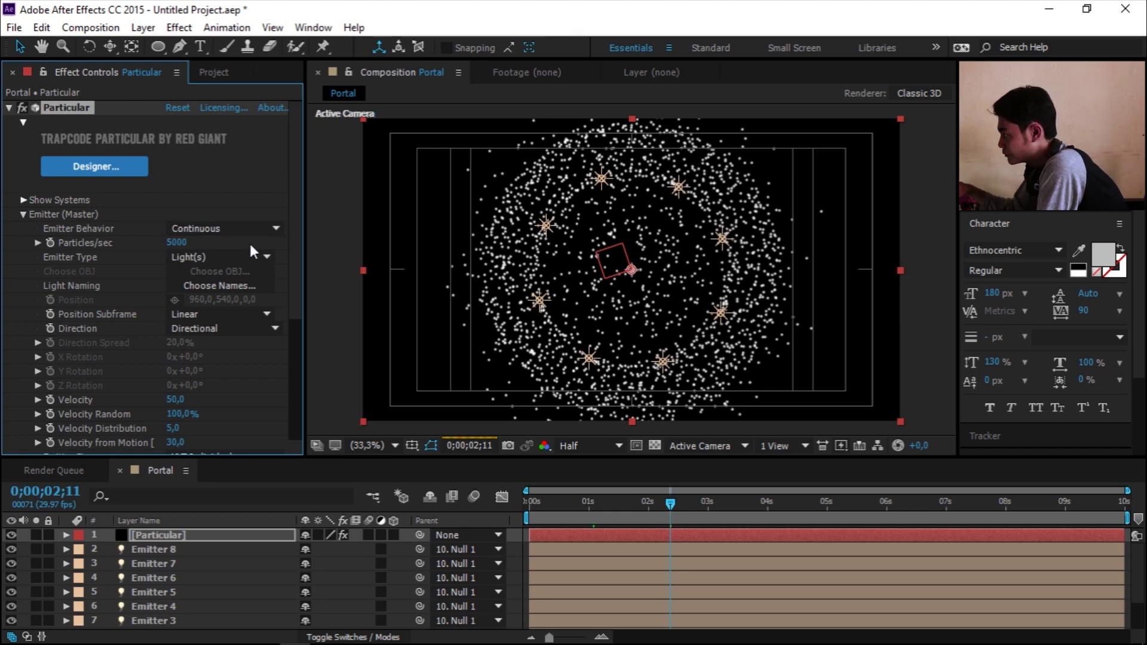
{"action": "left_click_drag", "start_coordinate": [292, 254], "coordinate": [295, 385]}
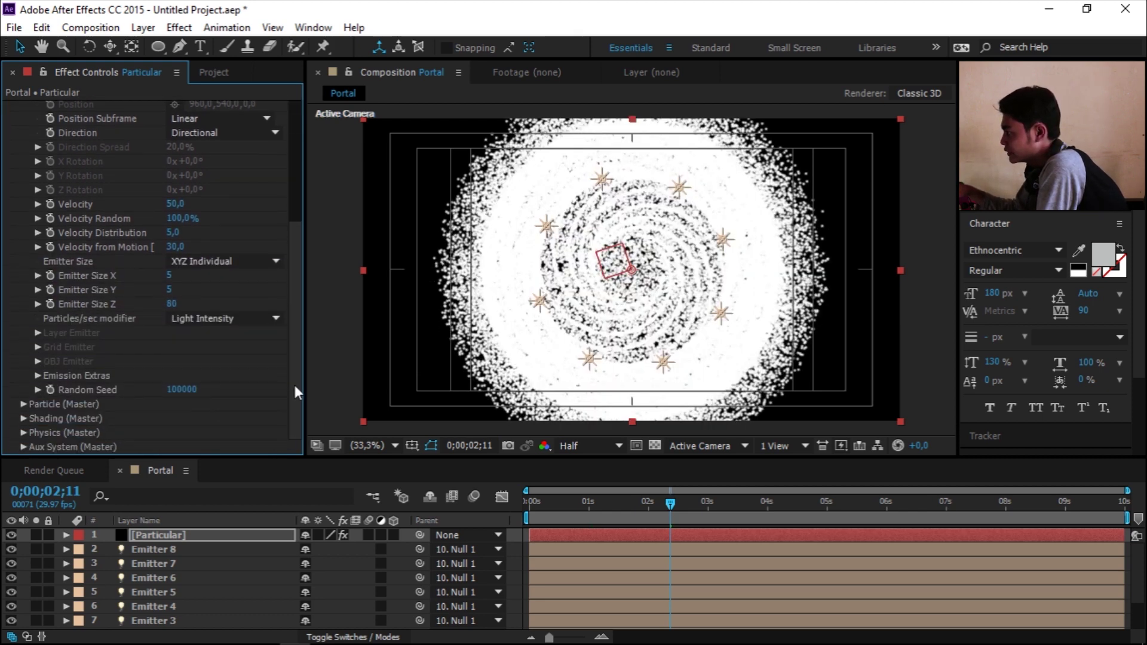
{"action": "left_click", "coordinate": [24, 404]}
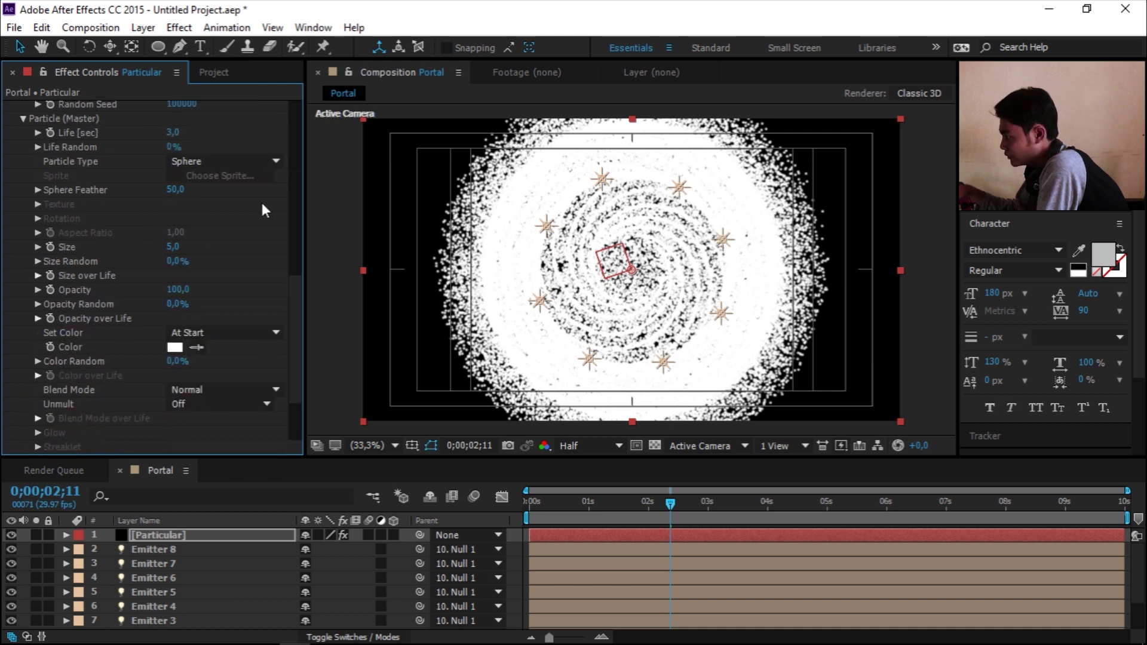
Step: In Particle (Master), enter Life 1, Sphere Feather 0 and Size 3, then expand Size over Life
{"action": "left_click", "coordinate": [173, 132]}
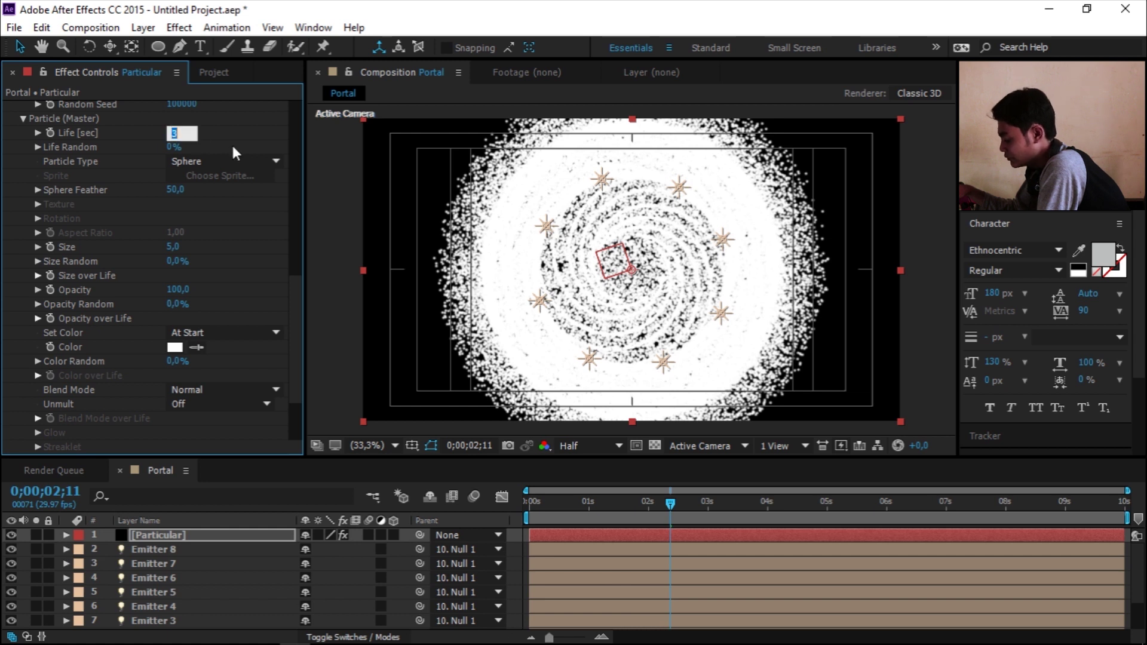
{"action": "type", "text": "1"}
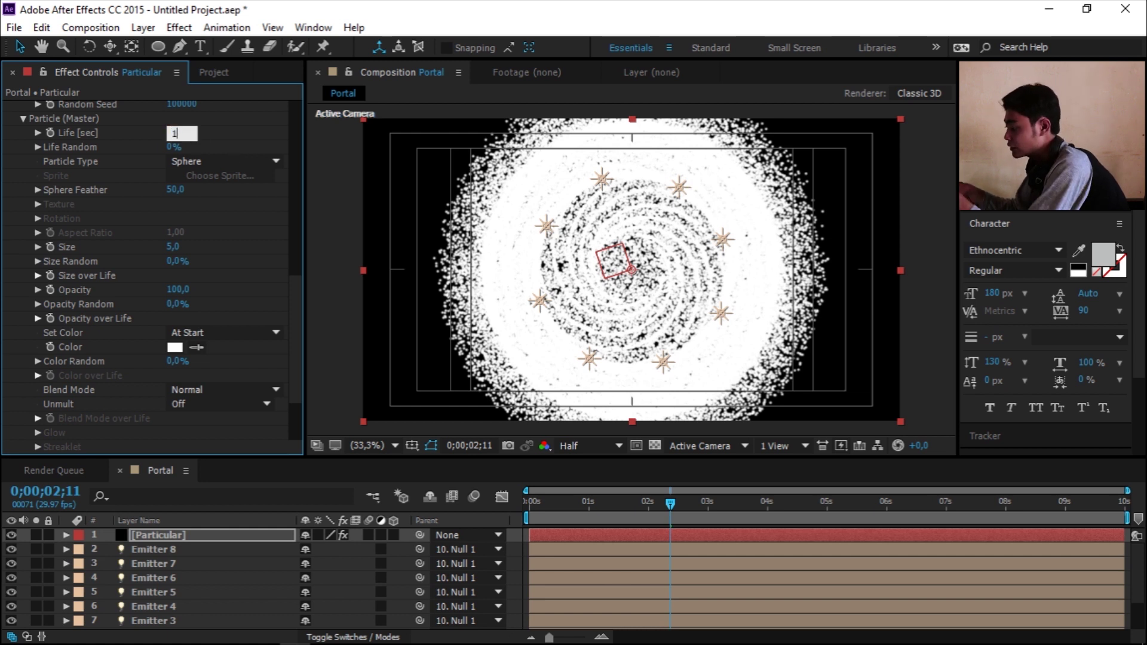
{"action": "key", "text": "Return"}
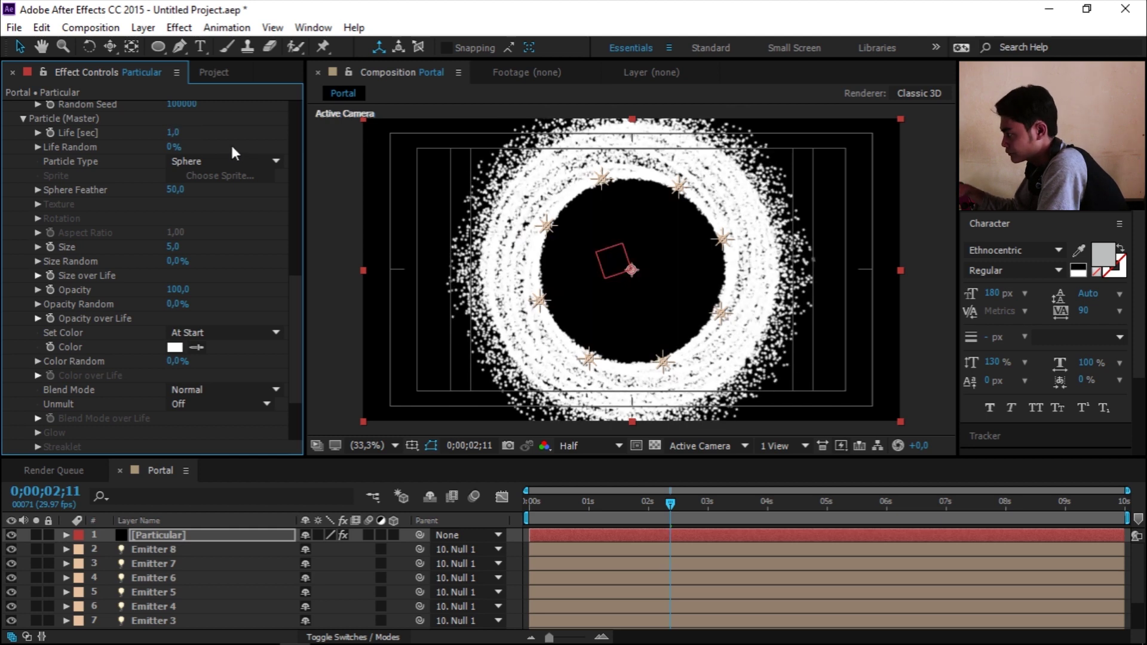
{"action": "left_click", "coordinate": [178, 191]}
{"action": "type", "text": "0"}
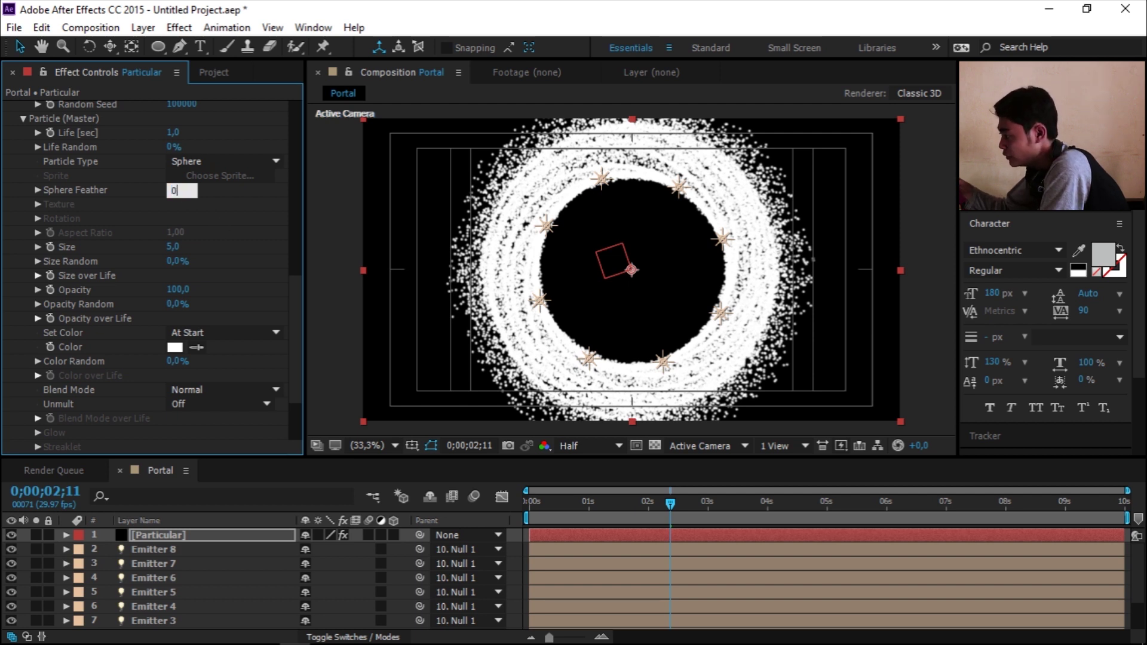
{"action": "key", "text": "Return"}
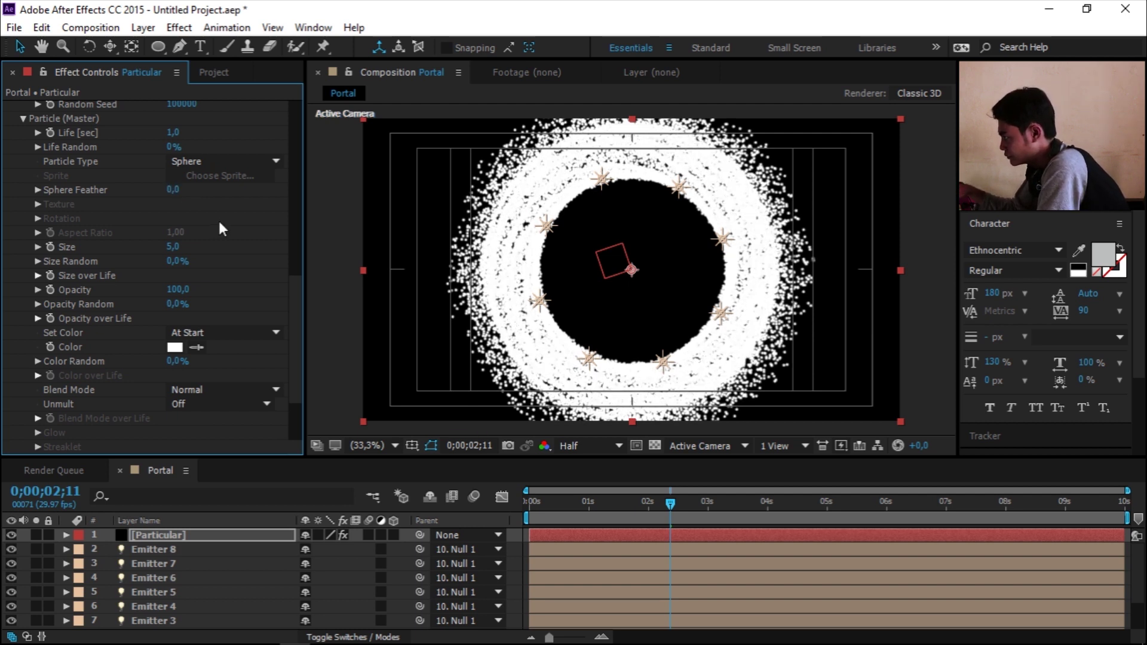
{"action": "left_click", "coordinate": [173, 246]}
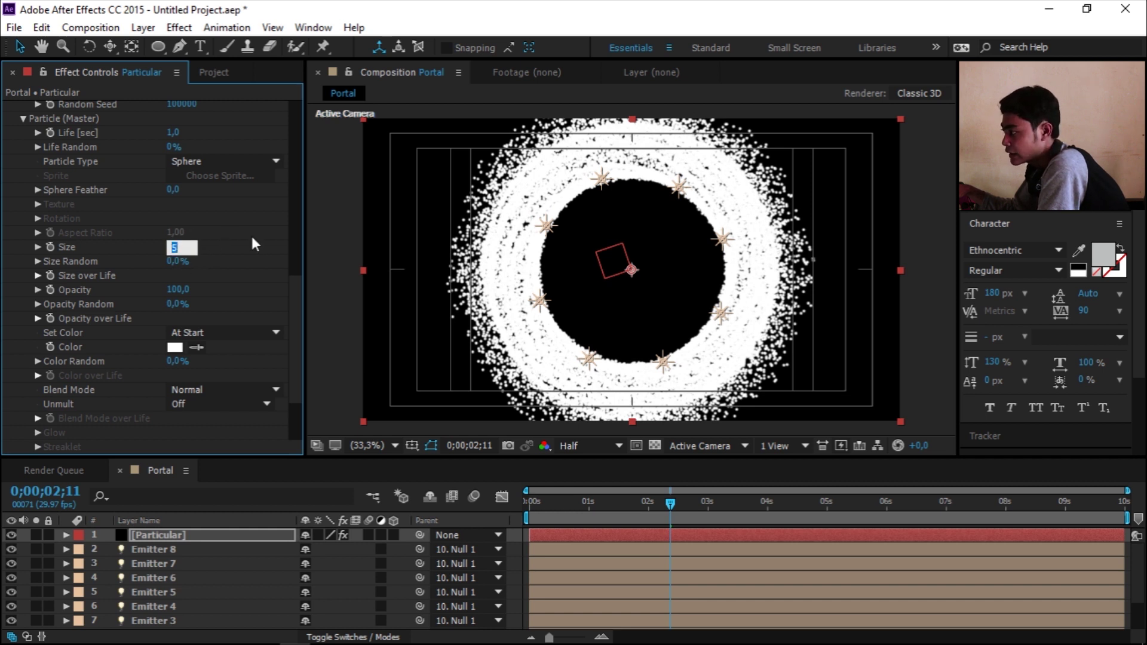
{"action": "type", "text": "3"}
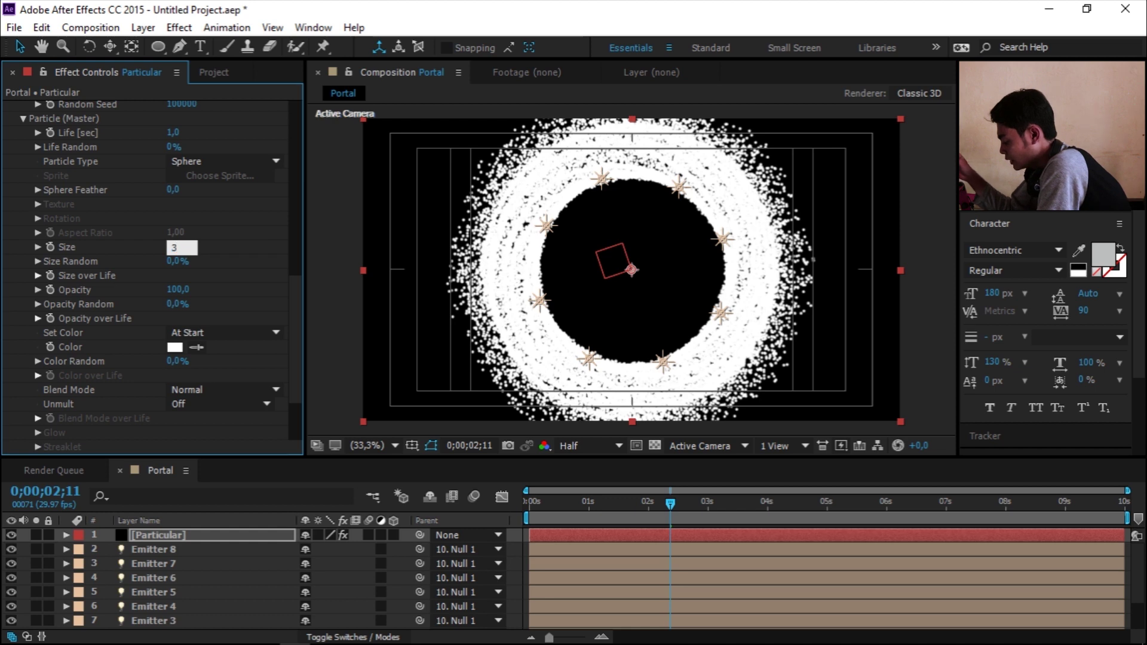
{"action": "key", "text": "Return"}
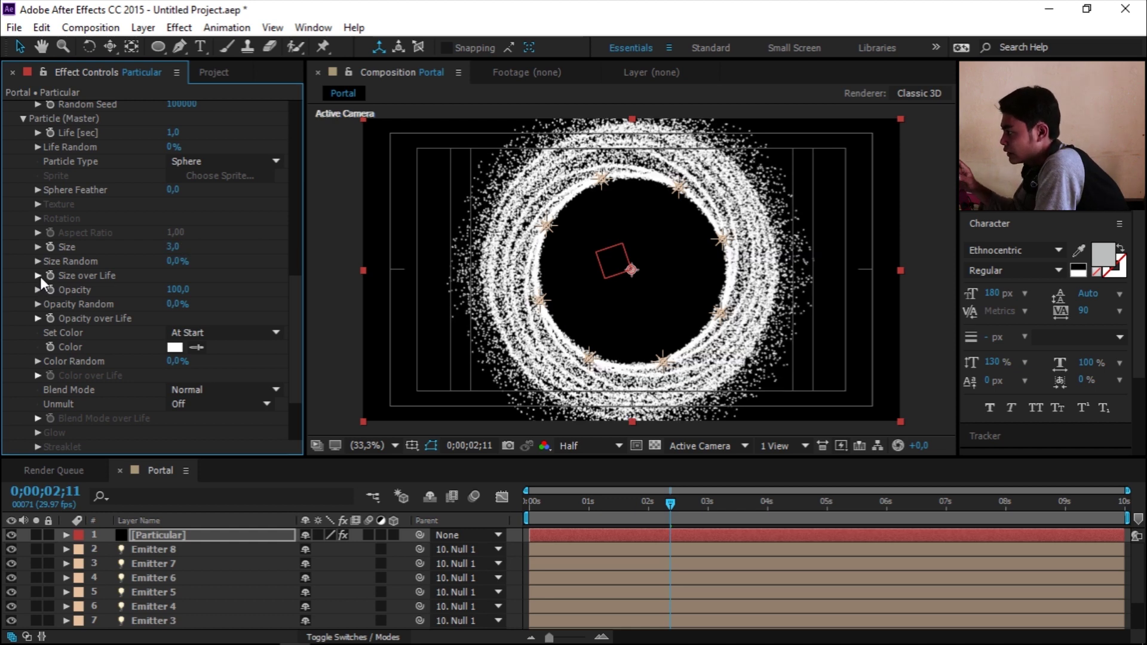
{"action": "left_click", "coordinate": [37, 275]}
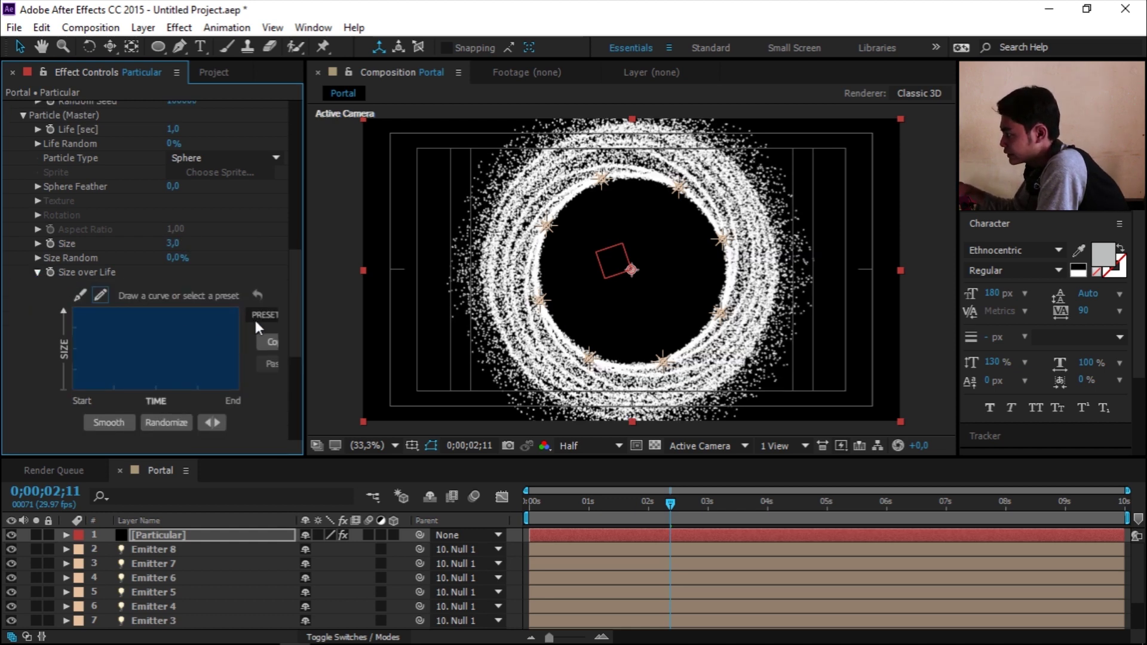
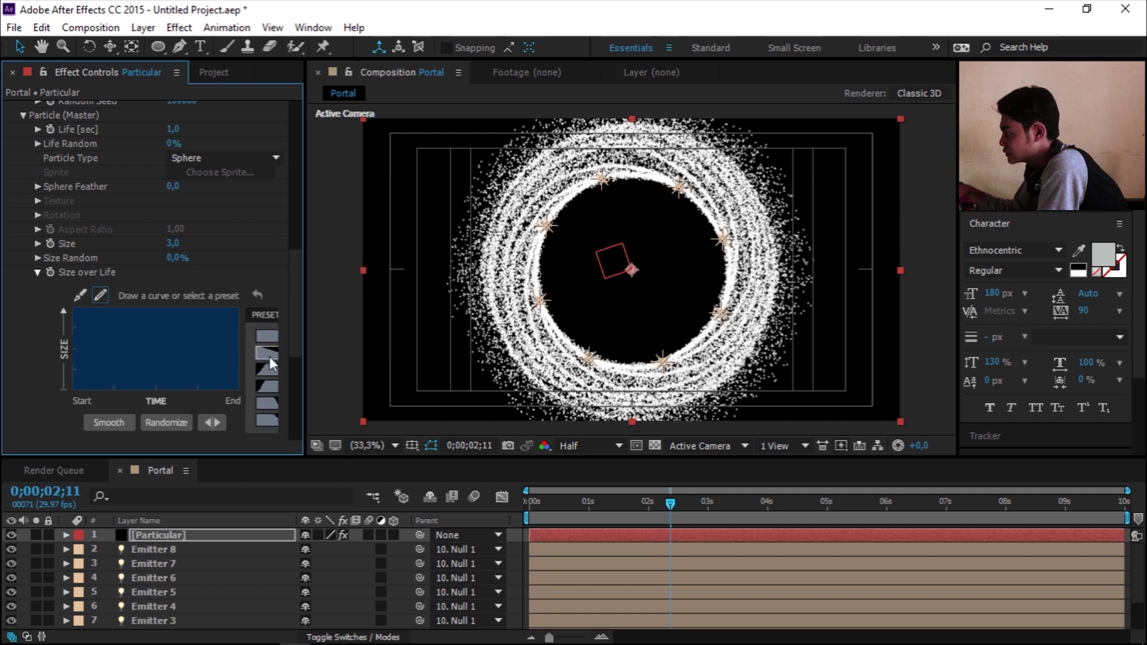
Step: Apply the triangle Size over Life preset and drag its first point to the top-left corner
{"action": "left_click_drag", "start_coordinate": [307, 373], "coordinate": [343, 371]}
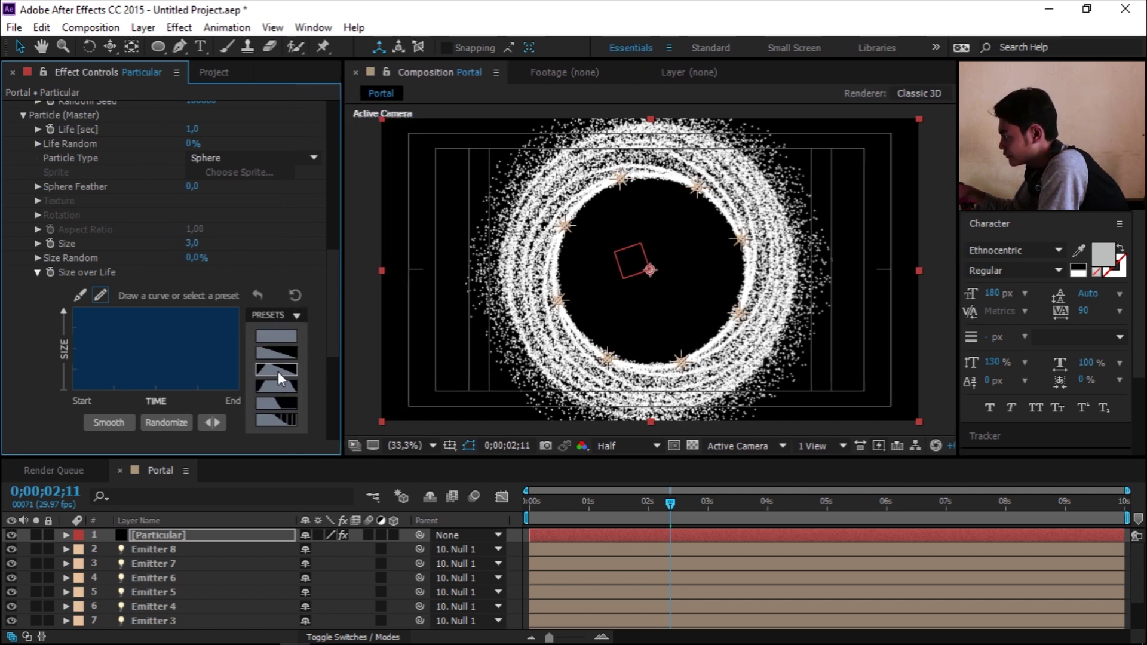
{"action": "left_click", "coordinate": [278, 371]}
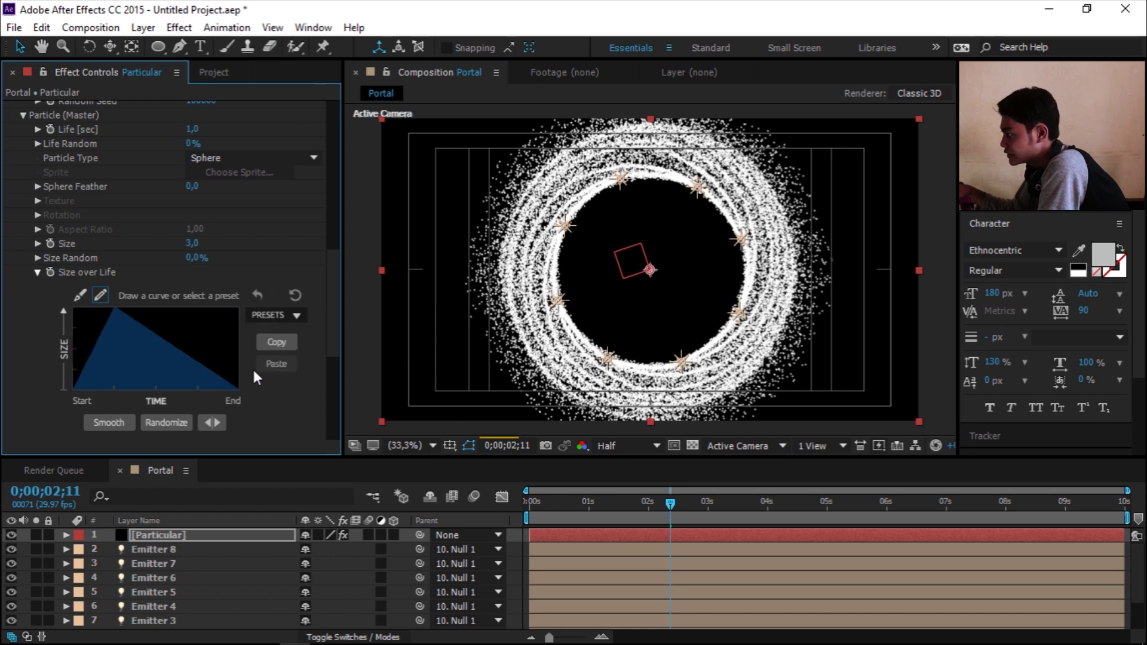
{"action": "left_click", "coordinate": [81, 295]}
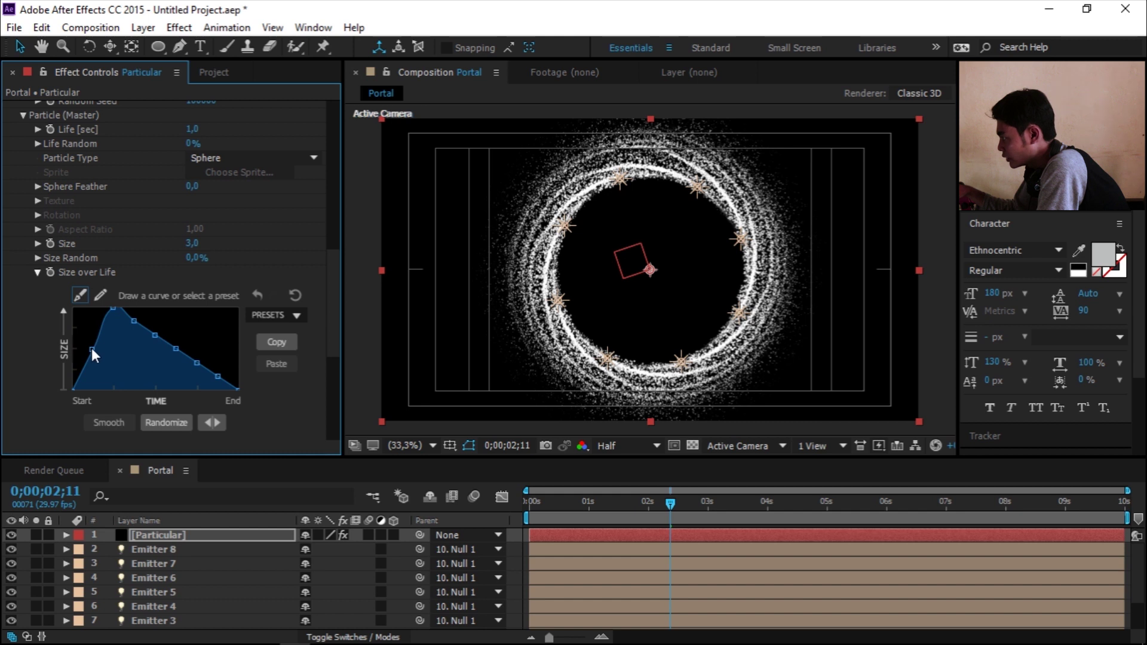
{"action": "left_click_drag", "start_coordinate": [91, 348], "coordinate": [81, 314]}
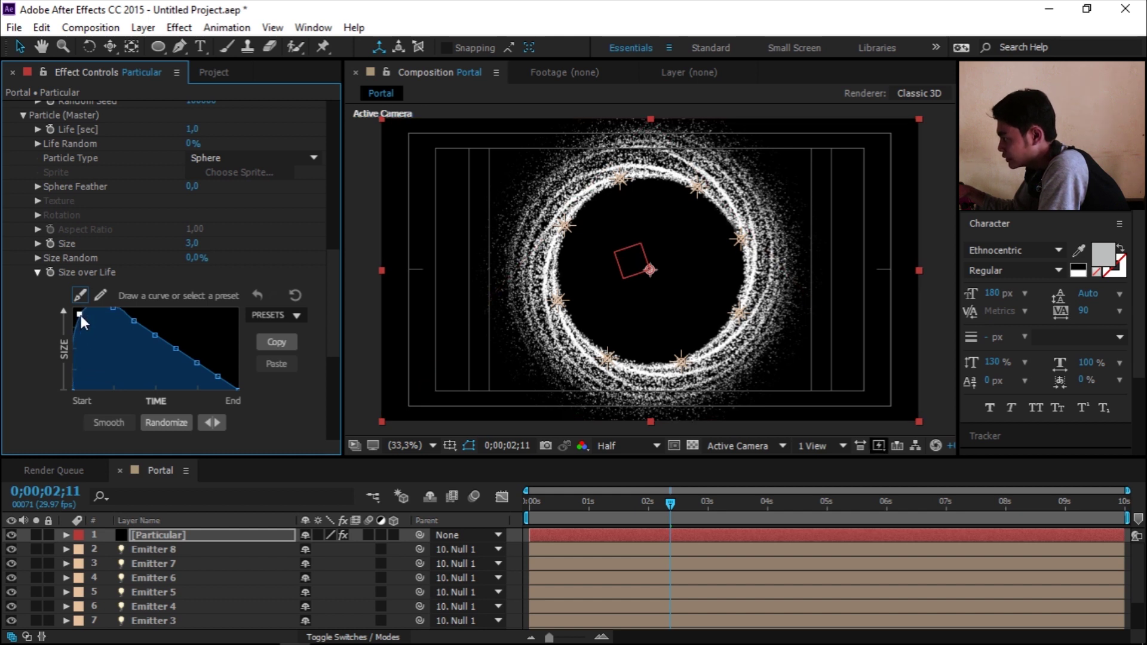
{"action": "left_click", "coordinate": [36, 272]}
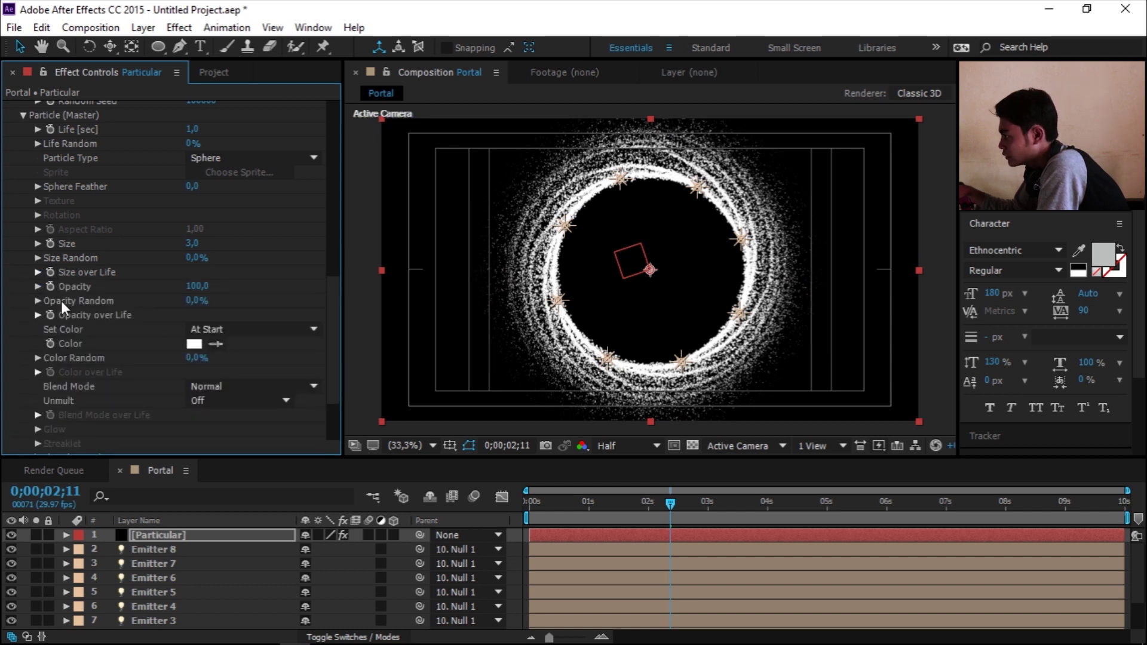
Step: Give Opacity over Life the descending ramp preset so particles fade from full to zero
{"action": "left_click", "coordinate": [37, 315]}
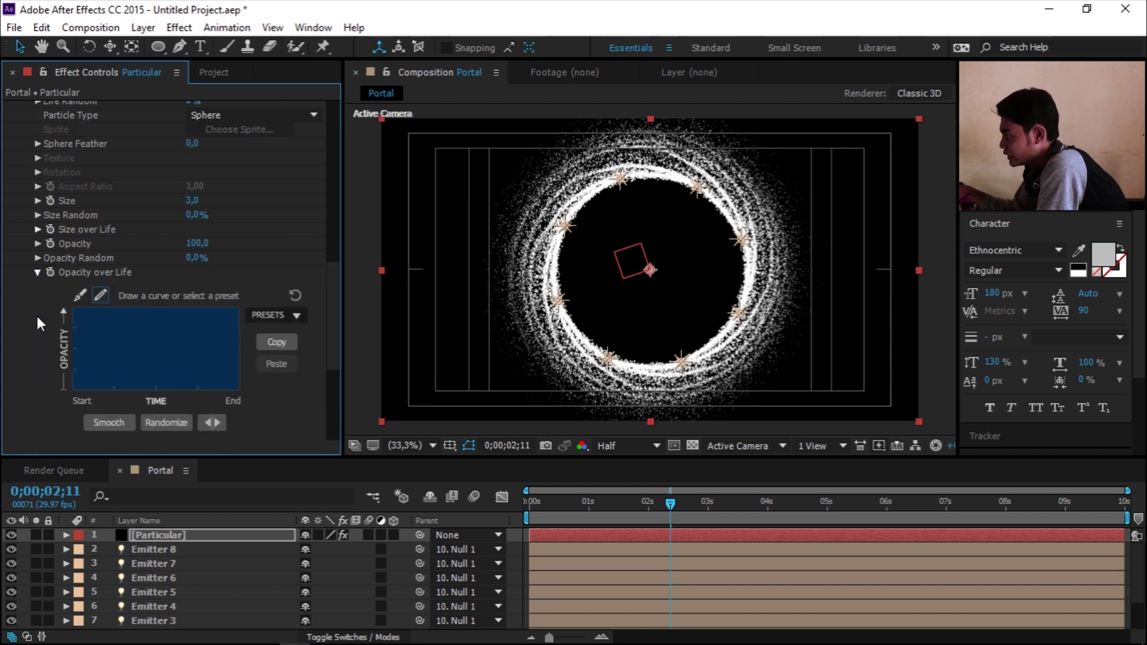
{"action": "left_click", "coordinate": [267, 320]}
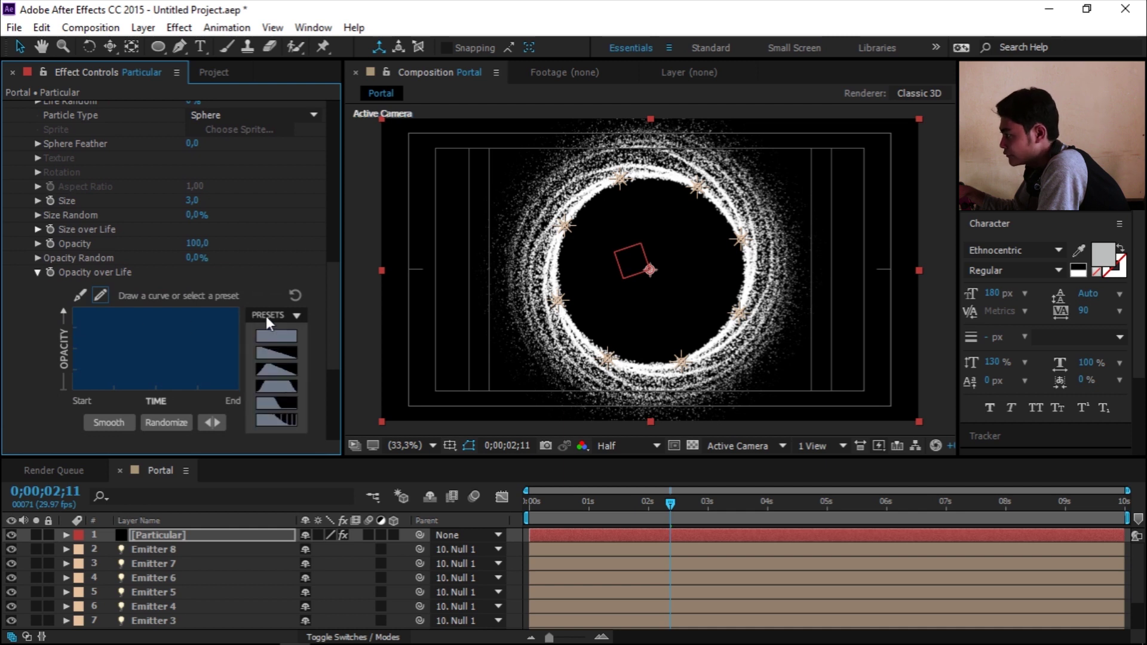
{"action": "left_click", "coordinate": [285, 354]}
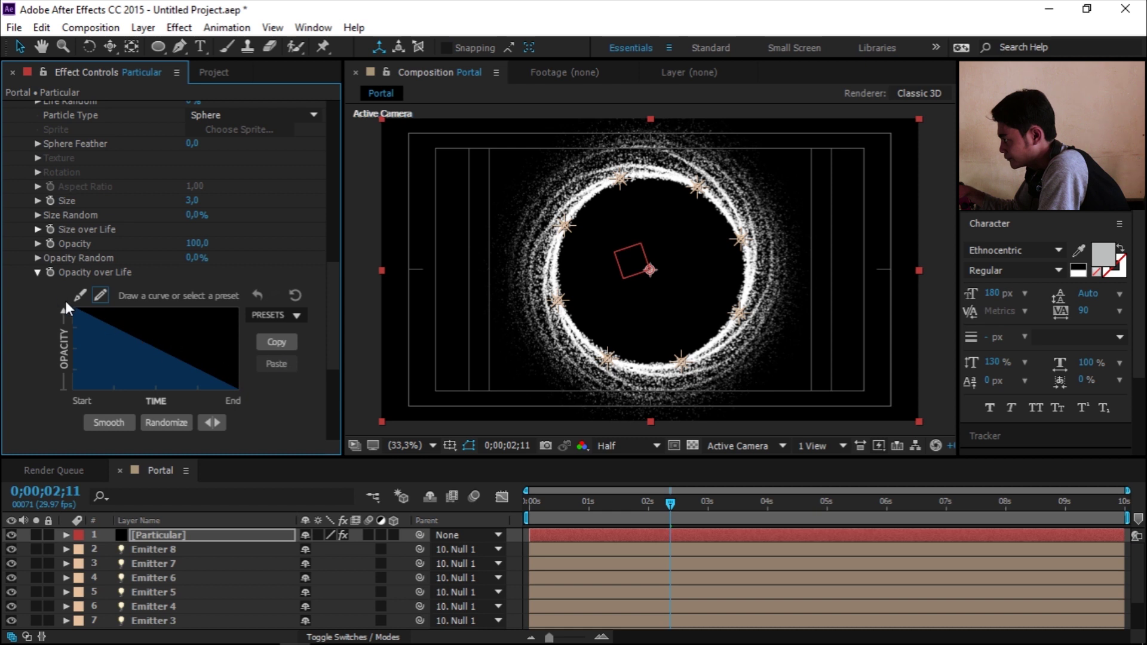
{"action": "left_click", "coordinate": [38, 276]}
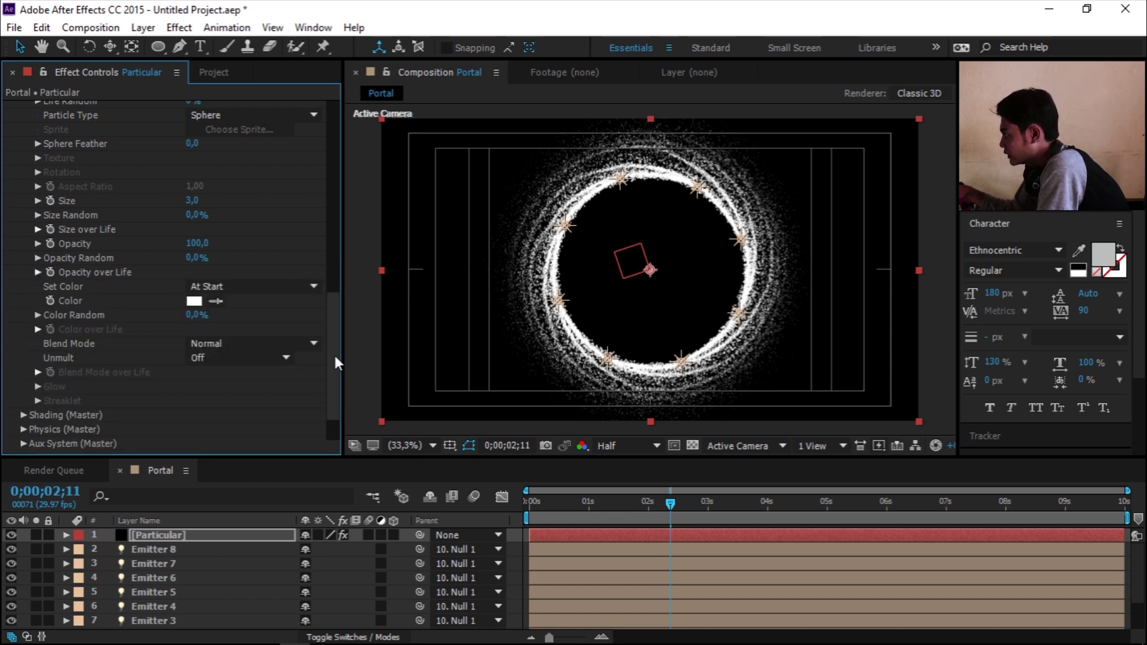
Step: Set Particular's Physics Model to Bounce with Gravity 100
{"action": "left_click_drag", "start_coordinate": [333, 353], "coordinate": [331, 389]}
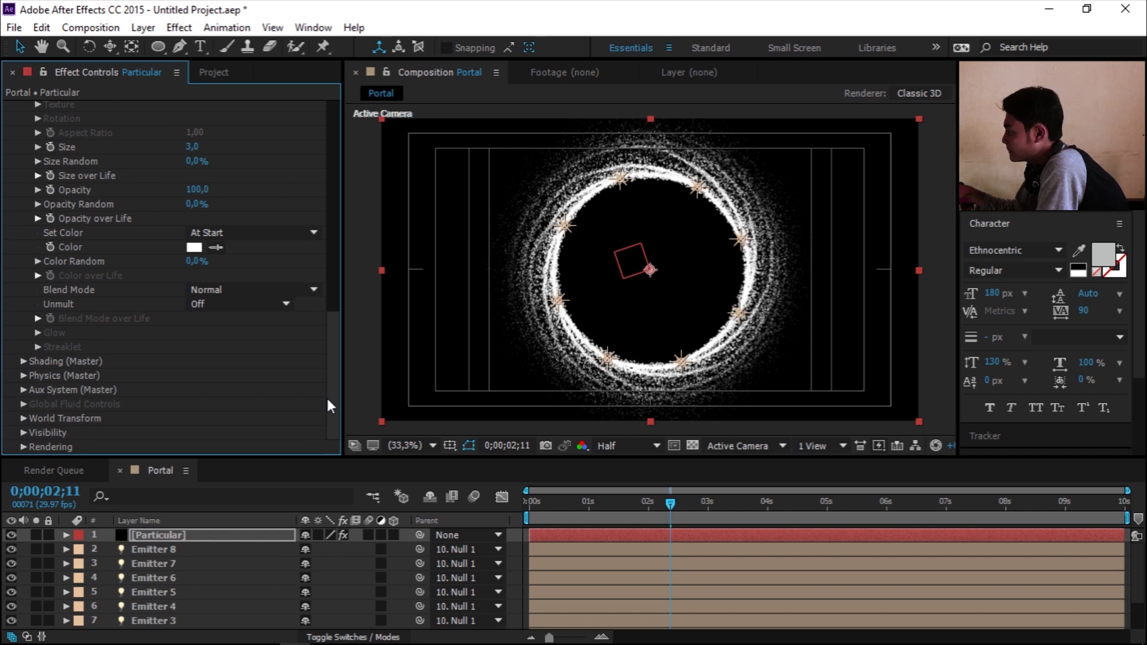
{"action": "left_click", "coordinate": [23, 375]}
{"action": "left_click_drag", "start_coordinate": [332, 343], "coordinate": [331, 370]}
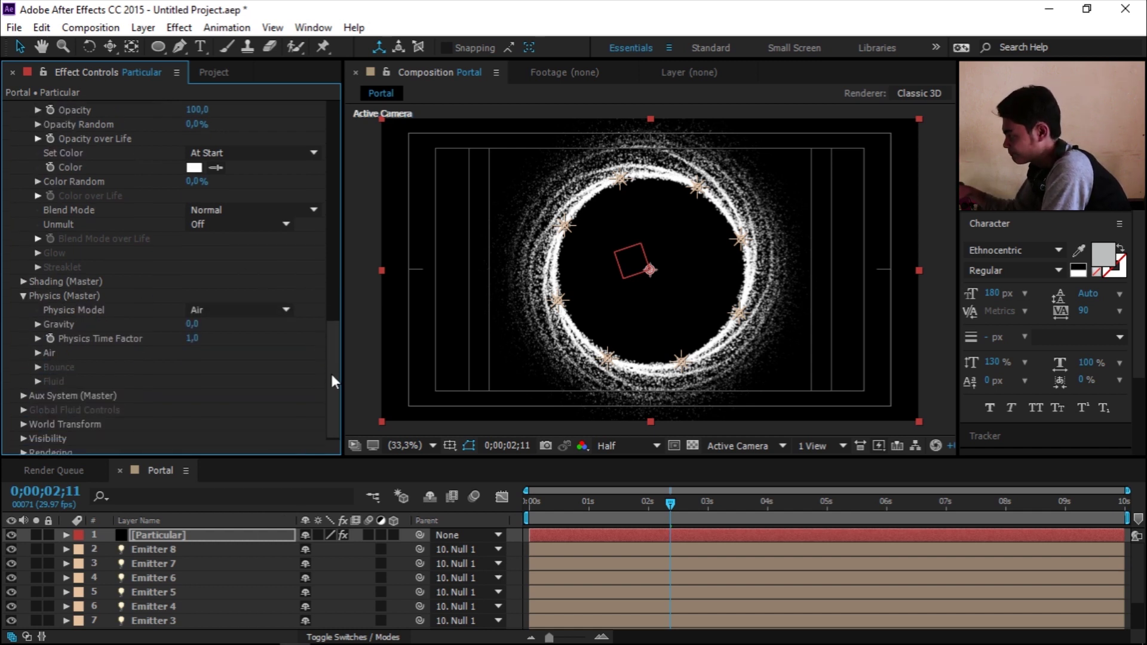
{"action": "left_click", "coordinate": [233, 304]}
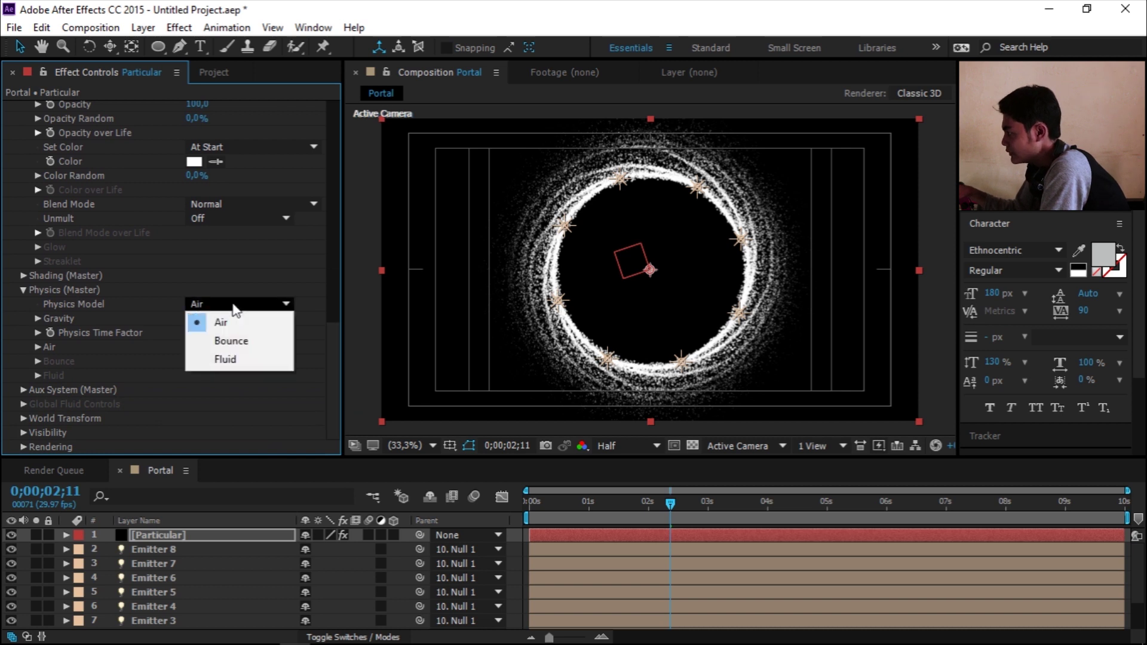
{"action": "left_click", "coordinate": [234, 341]}
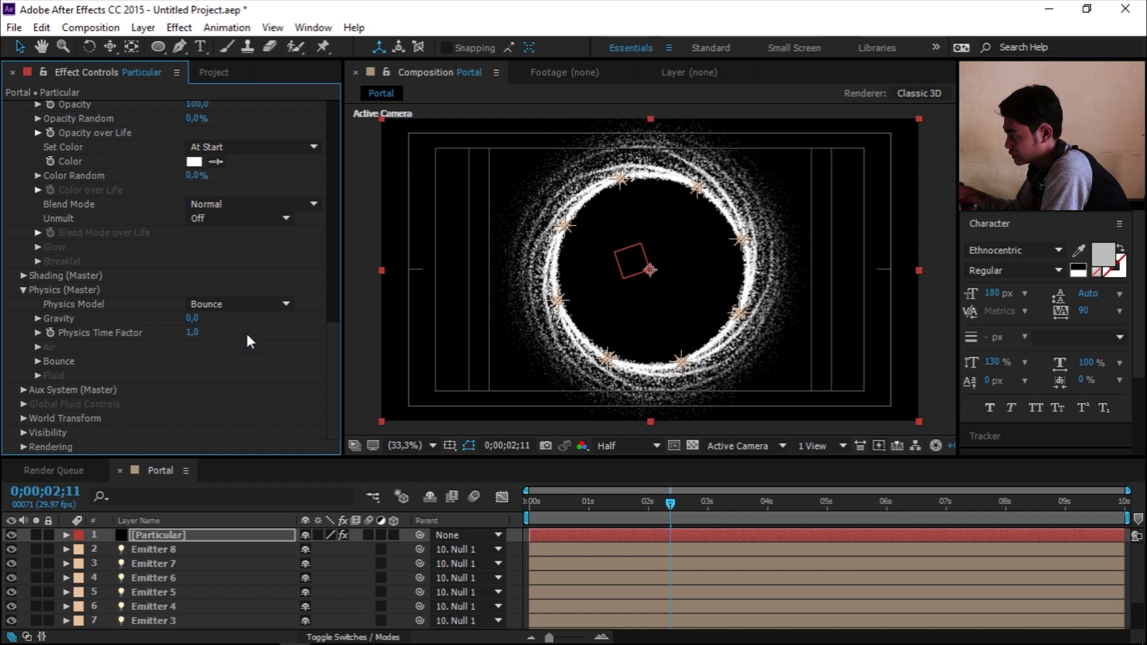
{"action": "left_click", "coordinate": [192, 318]}
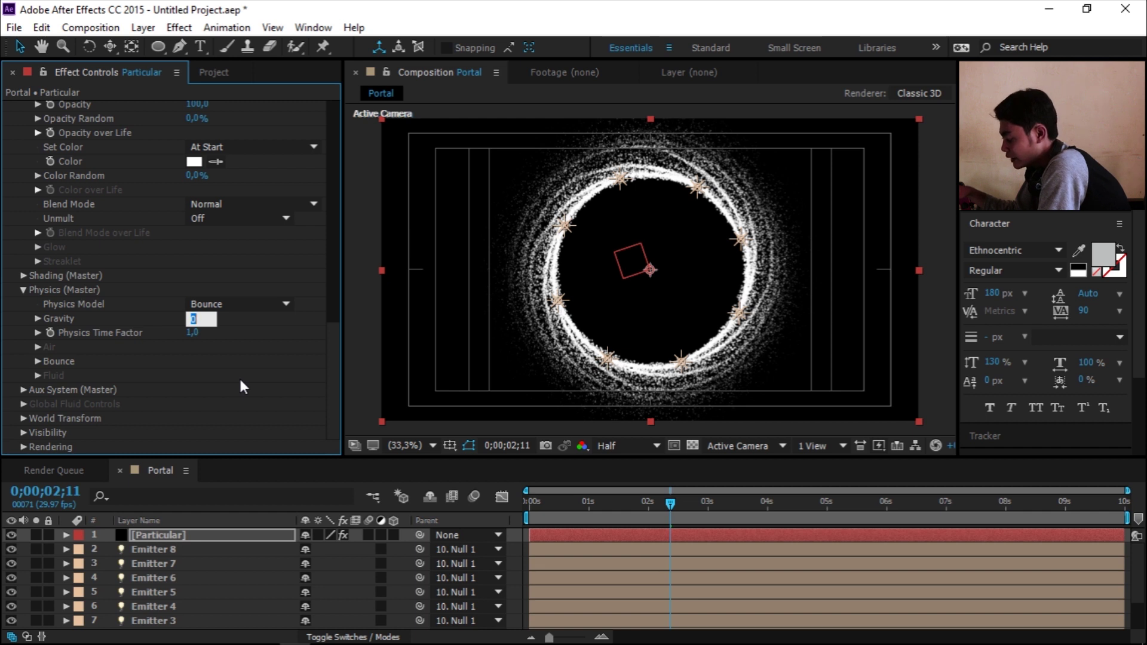
{"action": "type", "text": "100"}
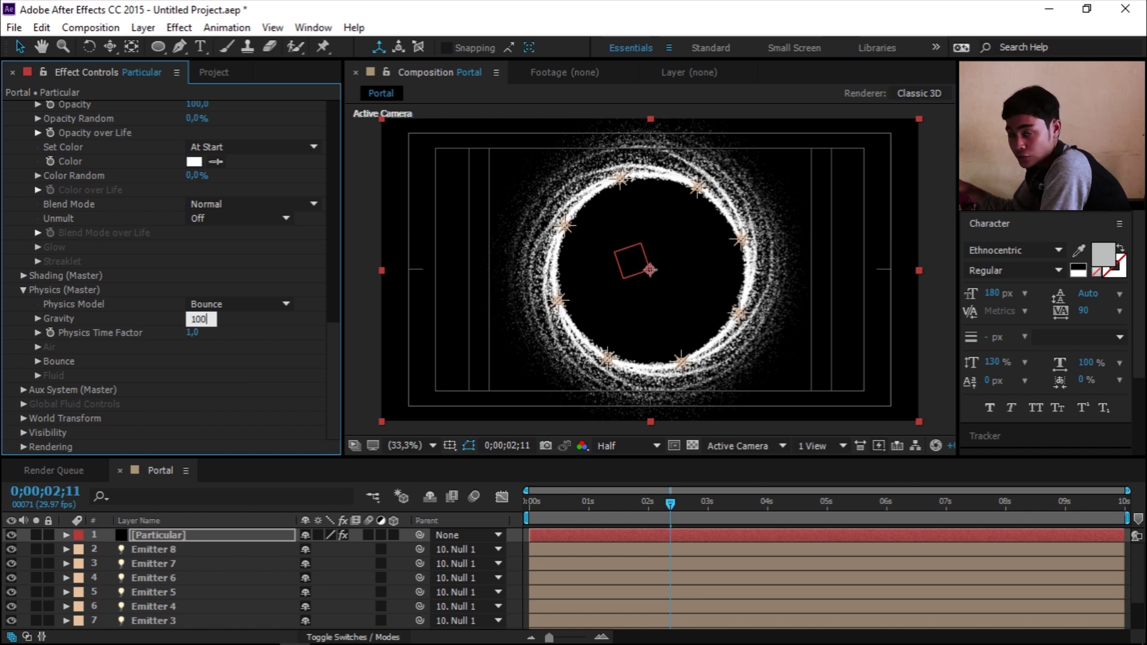
{"action": "left_click", "coordinate": [241, 380]}
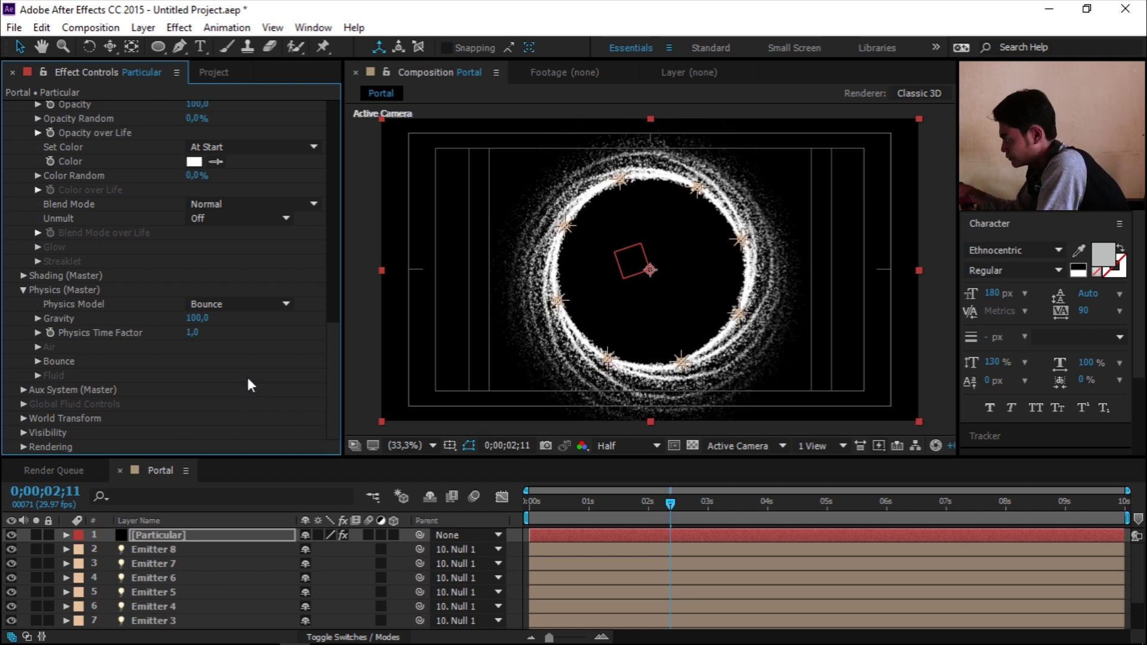
Step: Expand the Bounce settings and review the Collision Event options
{"action": "left_click", "coordinate": [37, 361]}
{"action": "scroll", "coordinate": [37, 359], "scroll_direction": "down", "scroll_amount": 1}
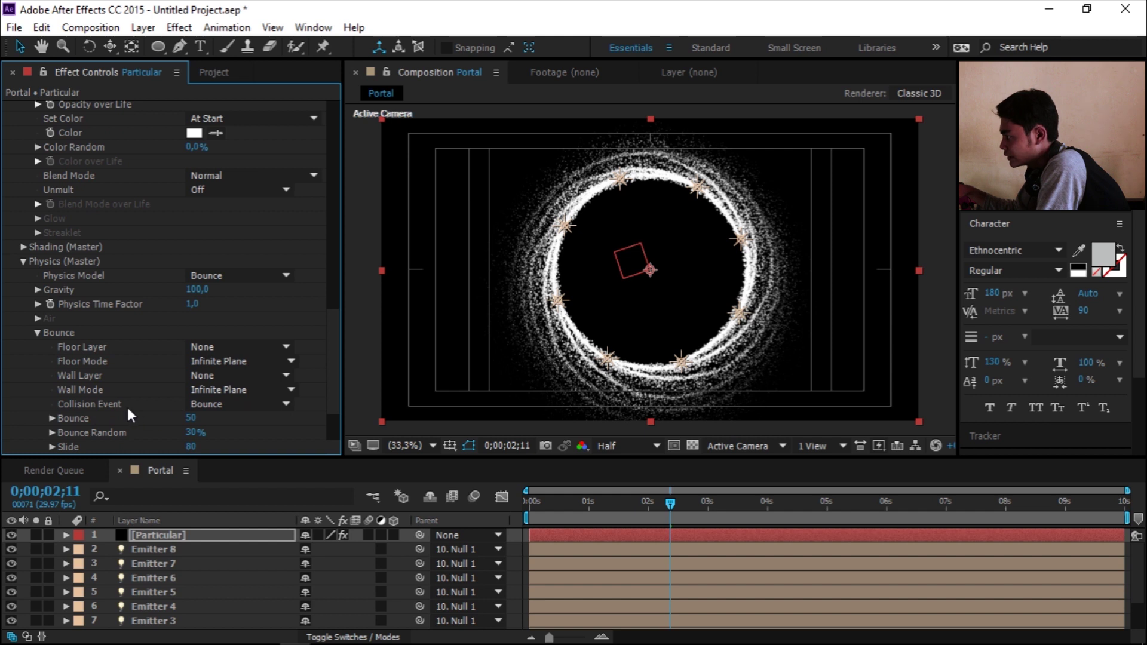
{"action": "left_click", "coordinate": [213, 400]}
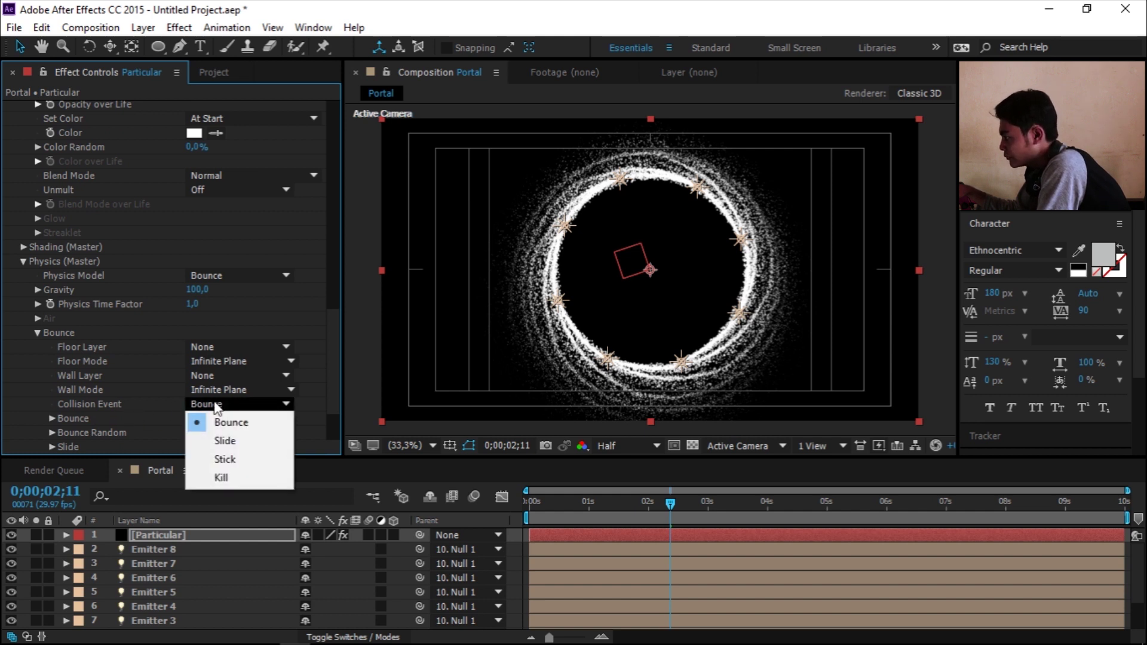
{"action": "left_click", "coordinate": [249, 442]}
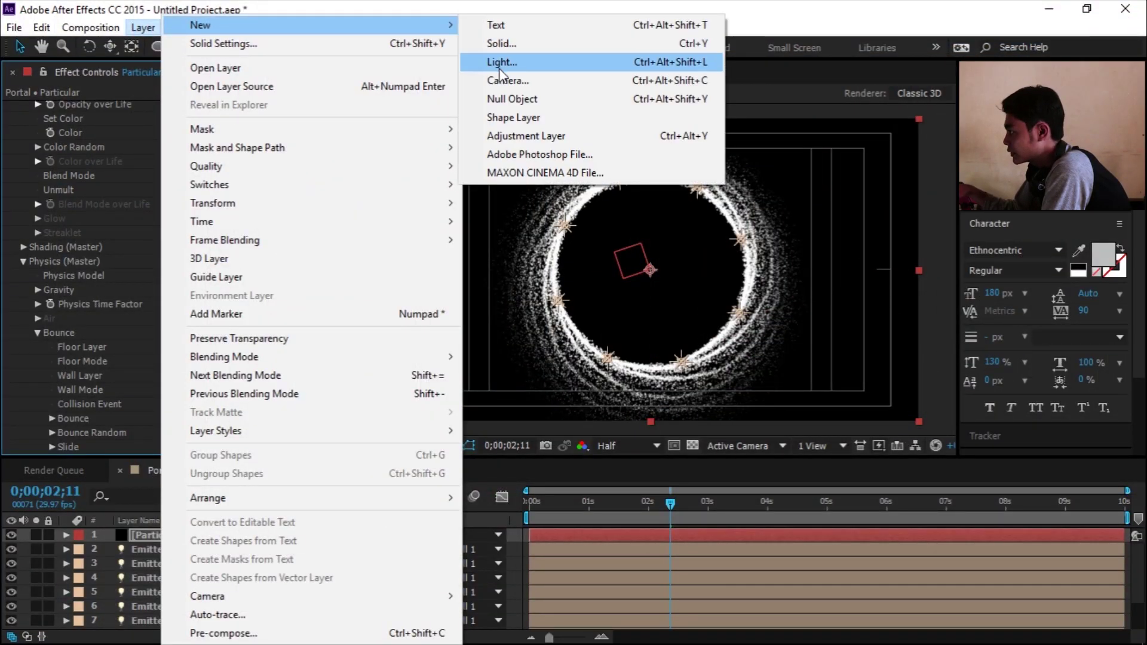
Step: Create a new composition-sized solid coloured FF0000, named Red Solid 1
{"action": "left_click", "coordinate": [540, 43]}
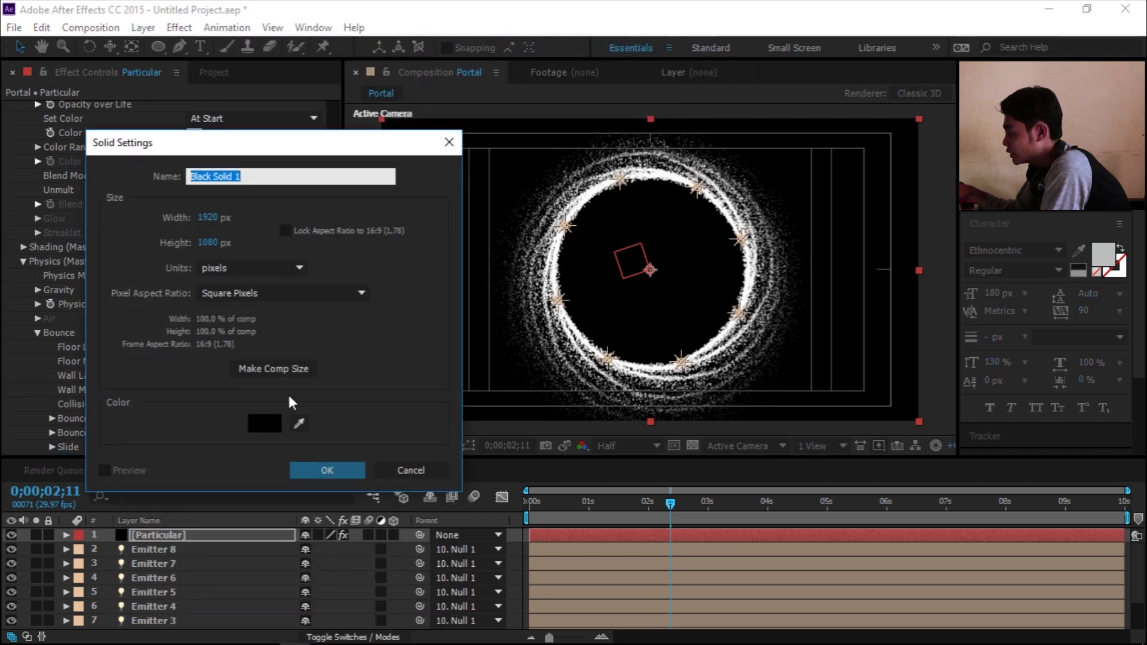
{"action": "left_click", "coordinate": [270, 418]}
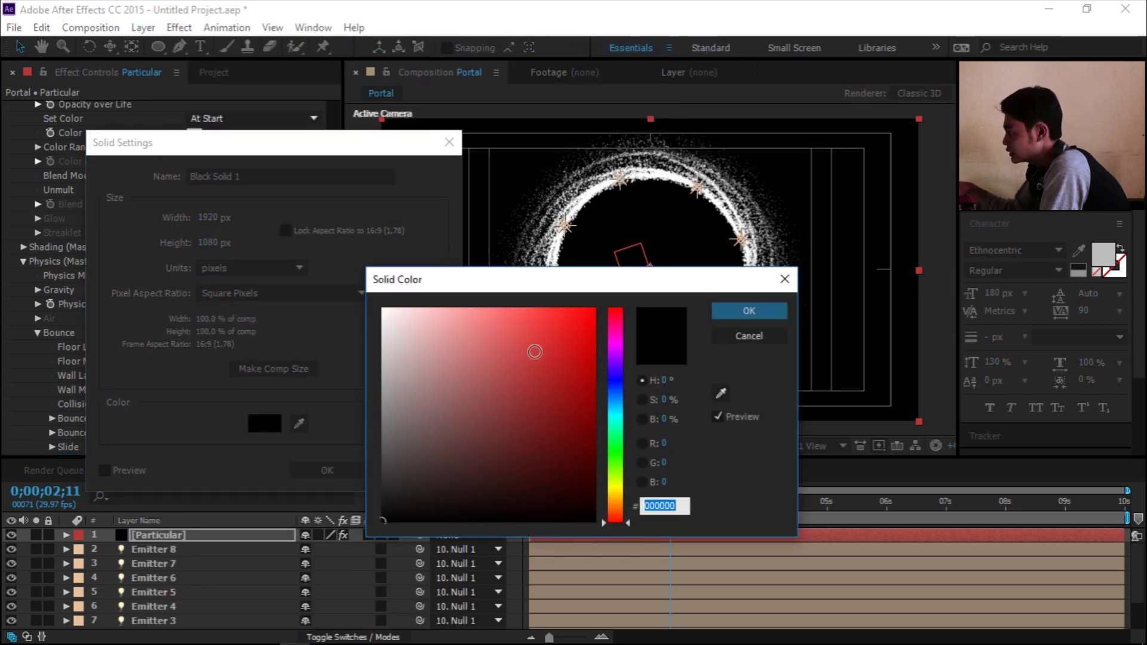
{"action": "type", "text": "FF0000"}
{"action": "left_click", "coordinate": [729, 315]}
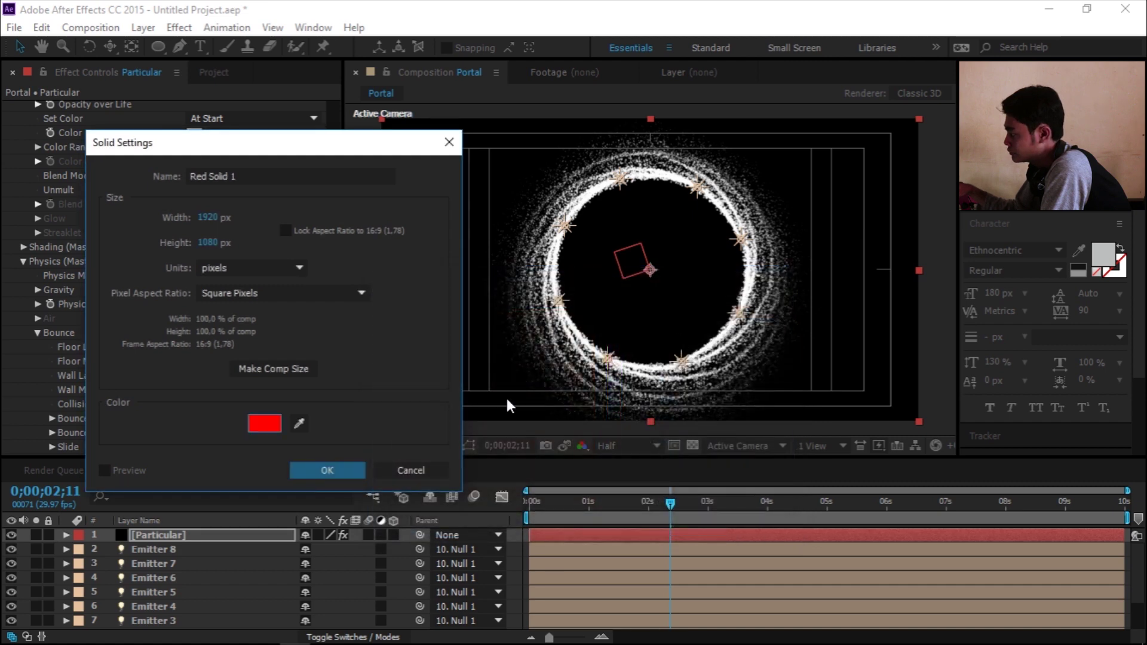
{"action": "left_click", "coordinate": [344, 469]}
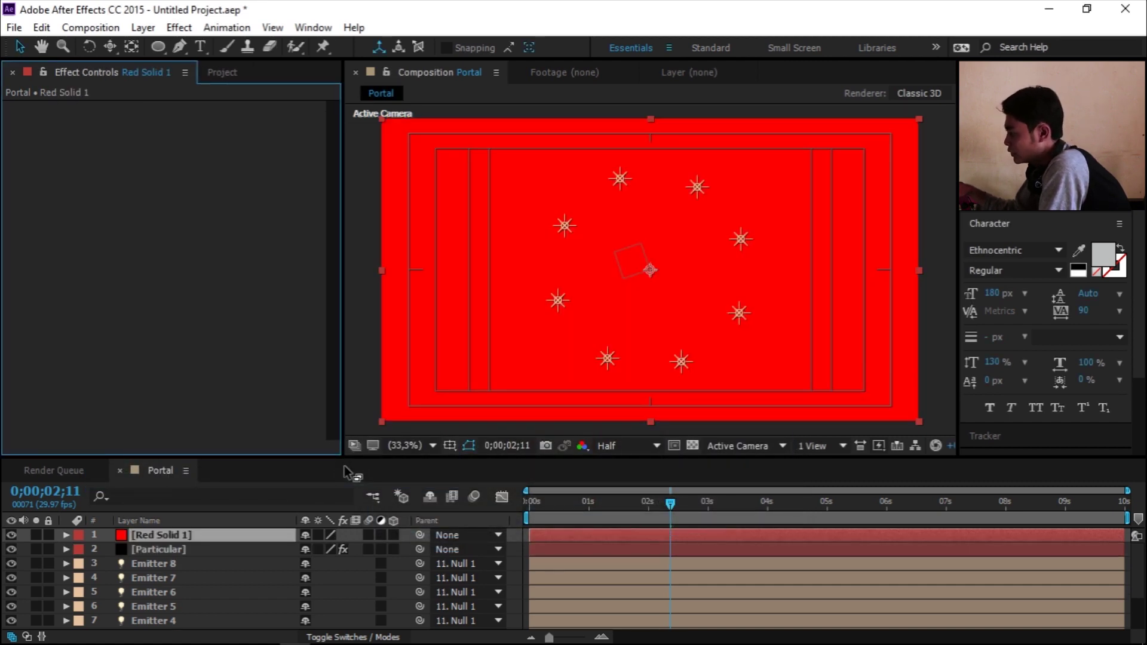
Step: Make Red Solid 1 a 3D layer, rotate it 90° on X, and lower it beneath the ring
{"action": "left_click", "coordinate": [392, 534]}
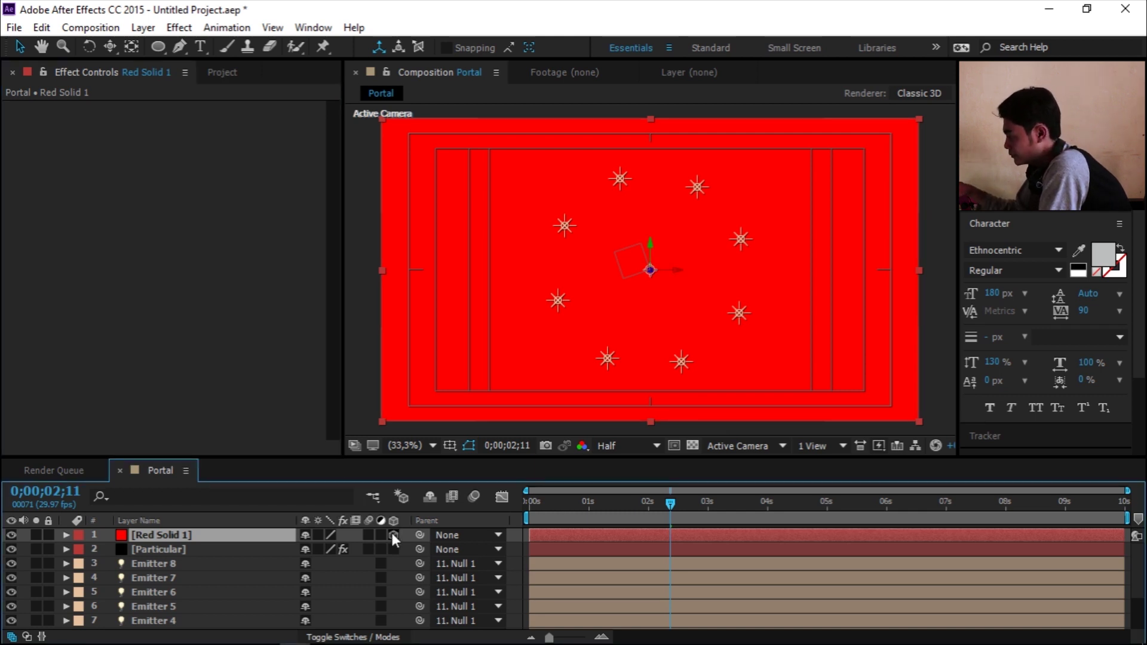
{"action": "key", "text": "r"}
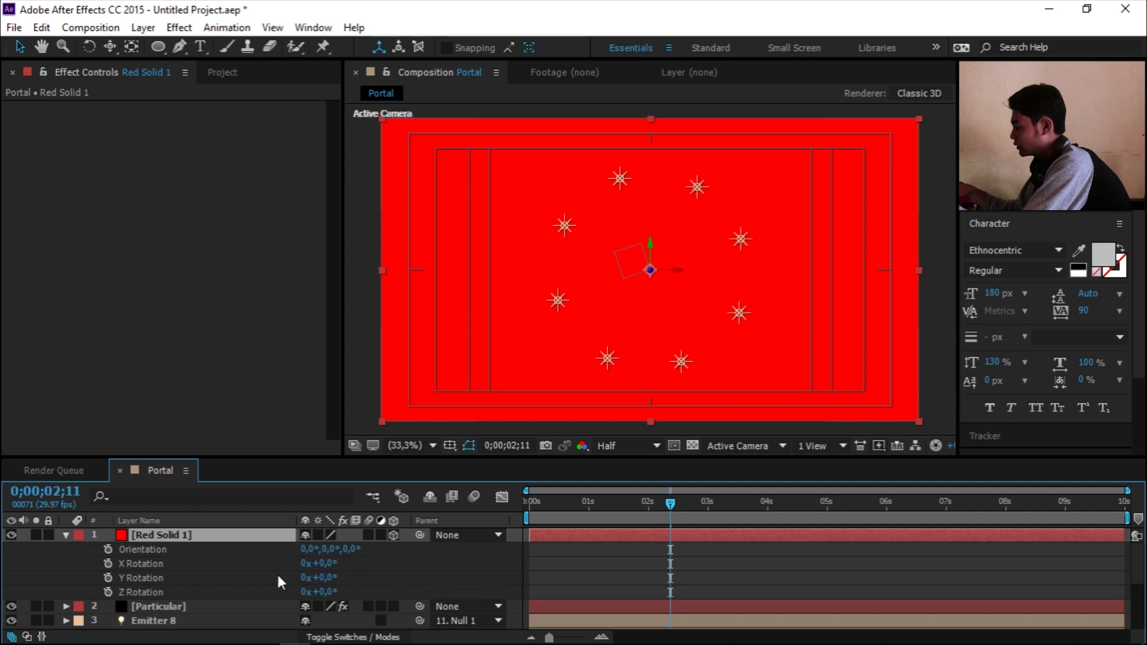
{"action": "left_click", "coordinate": [325, 563]}
{"action": "type", "text": "90"}
{"action": "key", "text": "Return"}
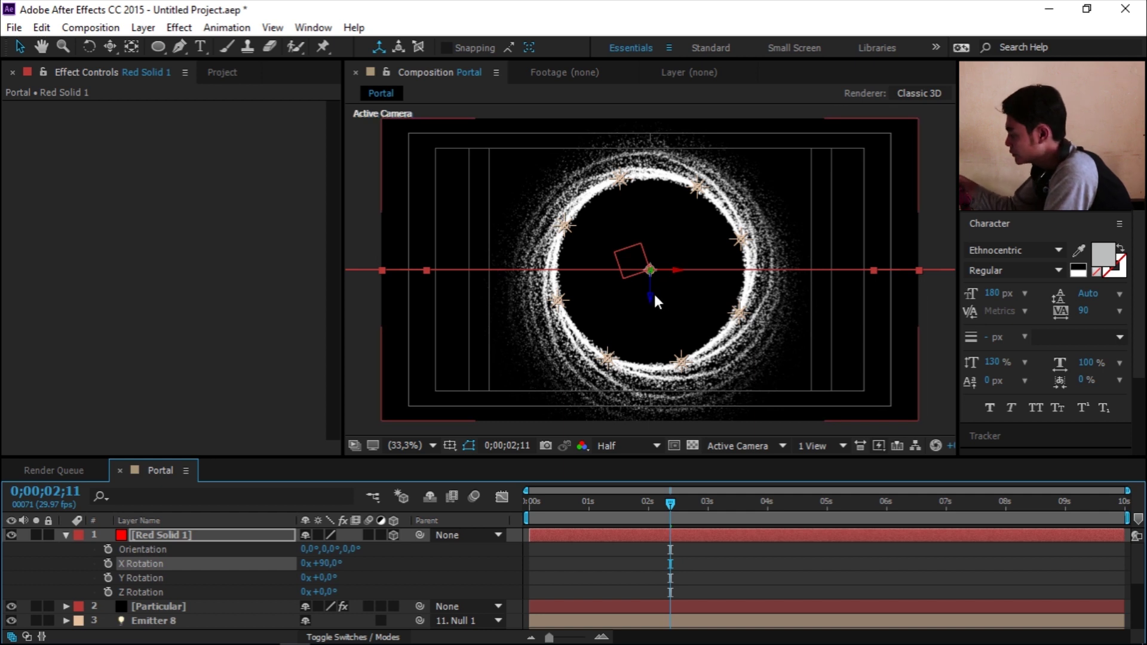
{"action": "left_click_drag", "start_coordinate": [649, 293], "coordinate": [652, 405]}
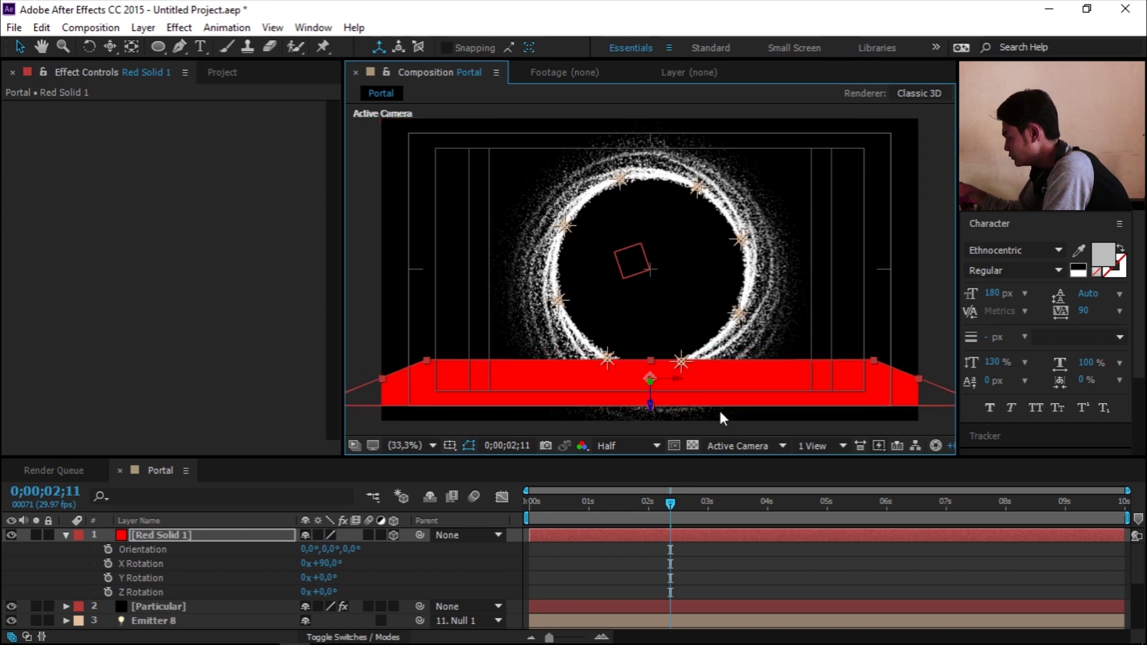
Step: In Left view, slide the red floor under the ring, scale it to 197%, then return to Active Camera
{"action": "left_click", "coordinate": [753, 447]}
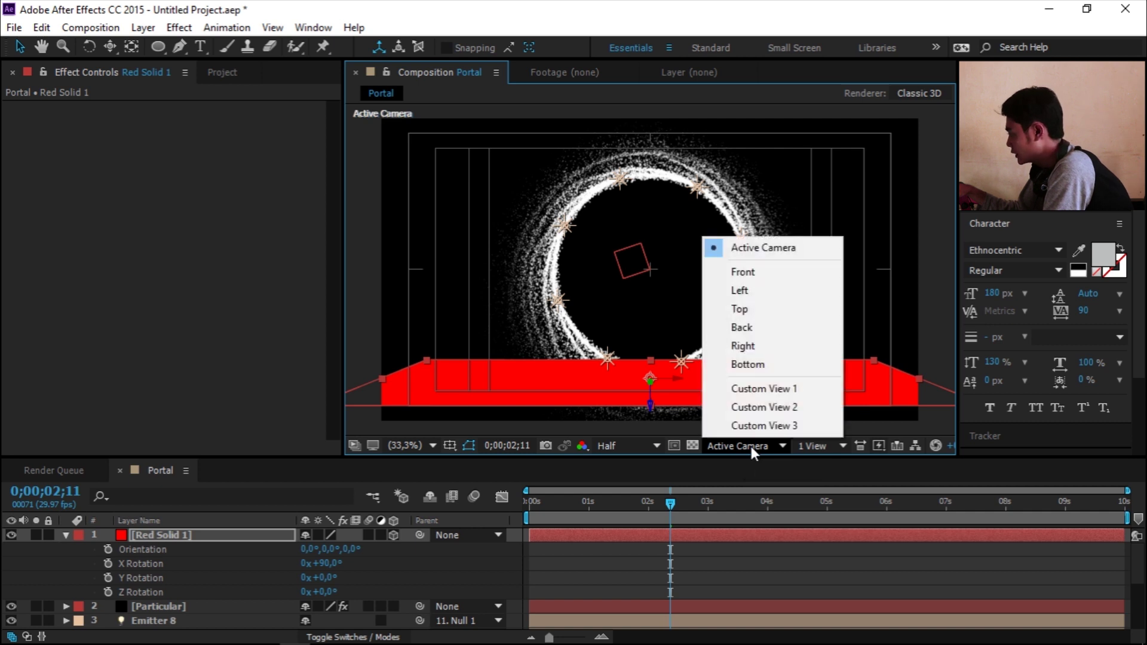
{"action": "left_click", "coordinate": [754, 296]}
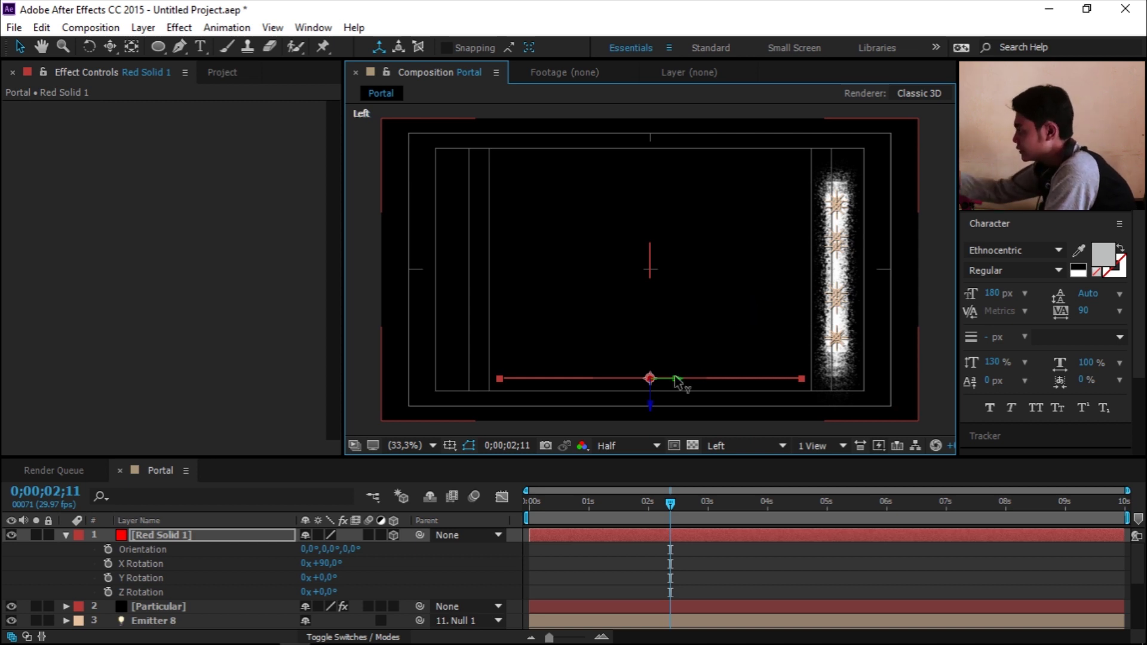
{"action": "left_click_drag", "start_coordinate": [675, 380], "coordinate": [852, 380]}
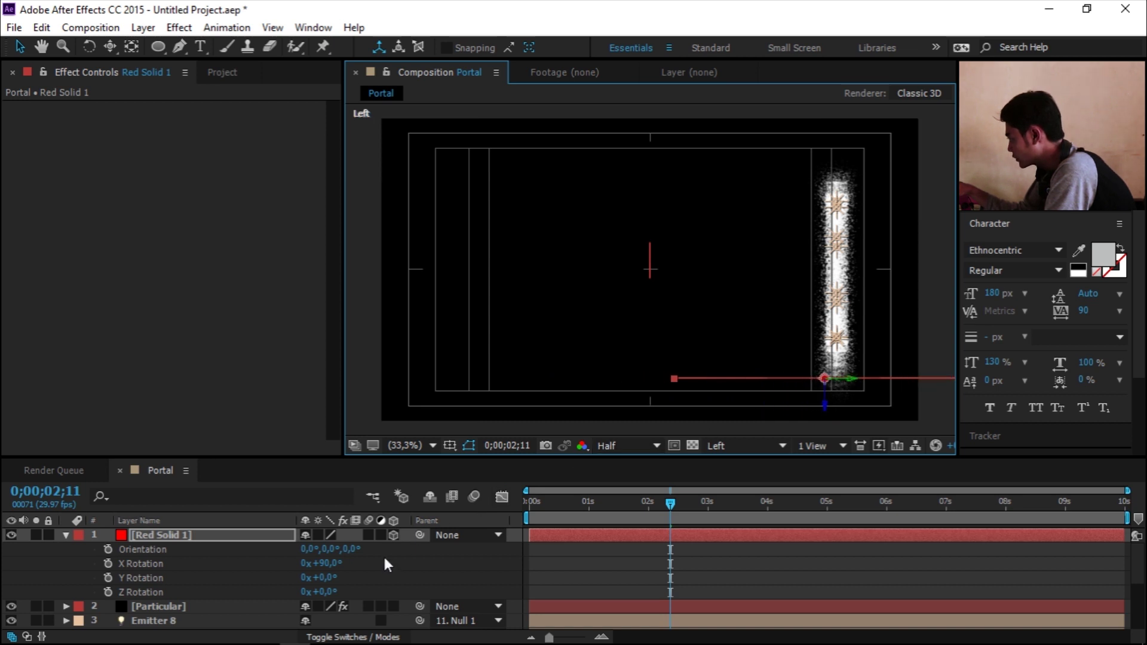
{"action": "key", "text": "s"}
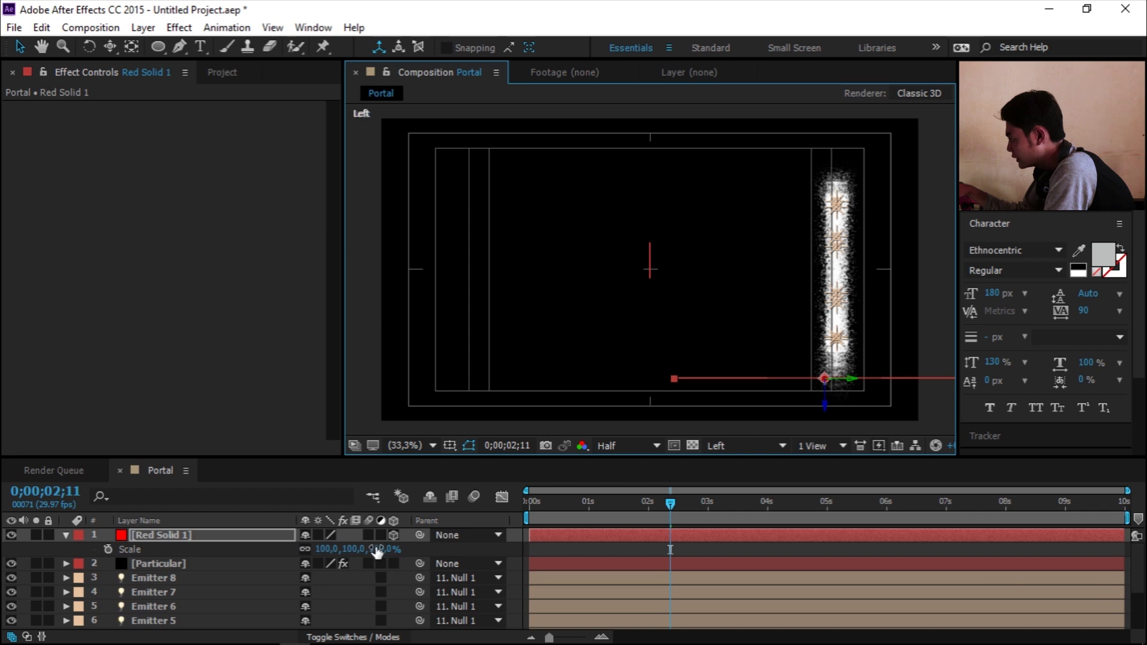
{"action": "left_click_drag", "start_coordinate": [377, 549], "coordinate": [447, 548]}
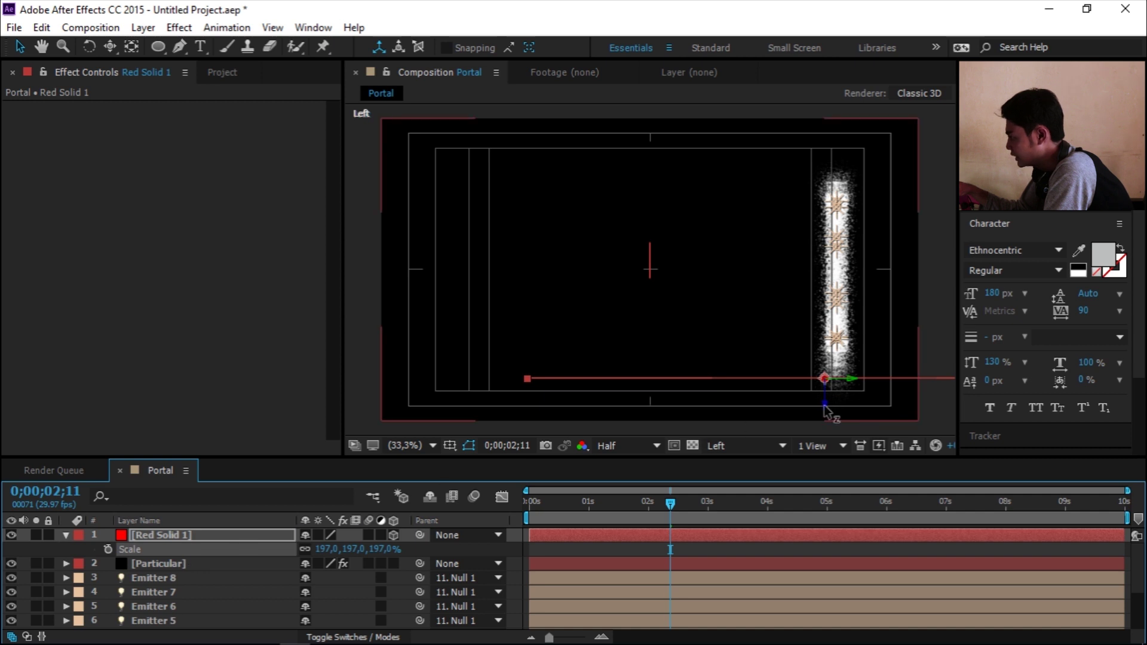
{"action": "left_click_drag", "start_coordinate": [824, 411], "coordinate": [824, 401]}
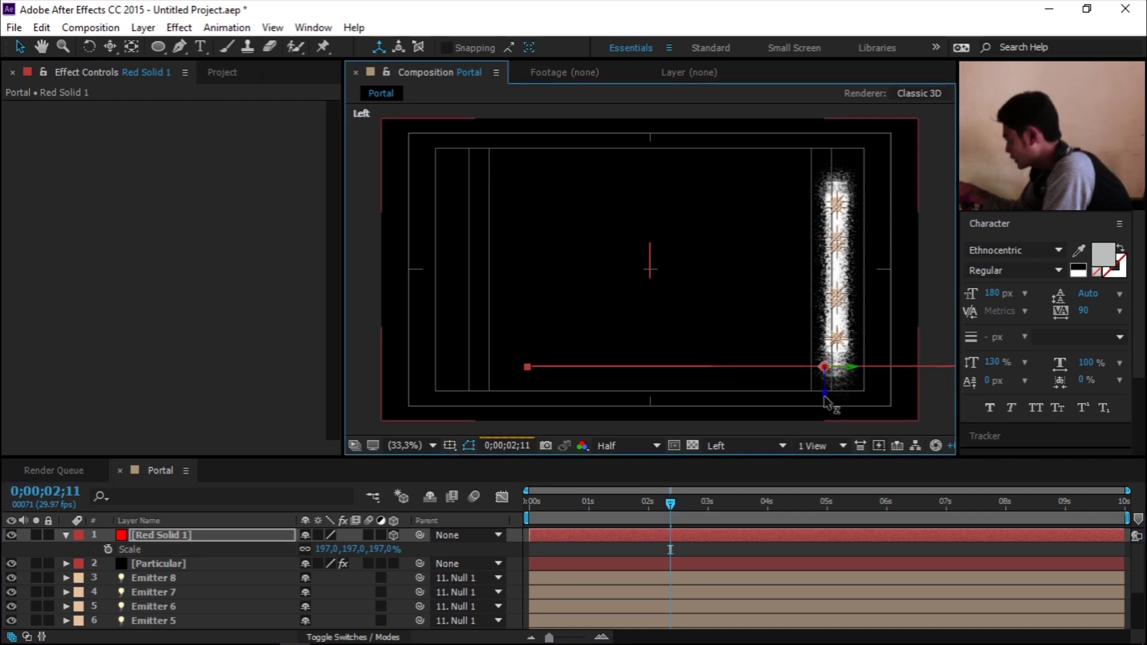
{"action": "left_click", "coordinate": [770, 447]}
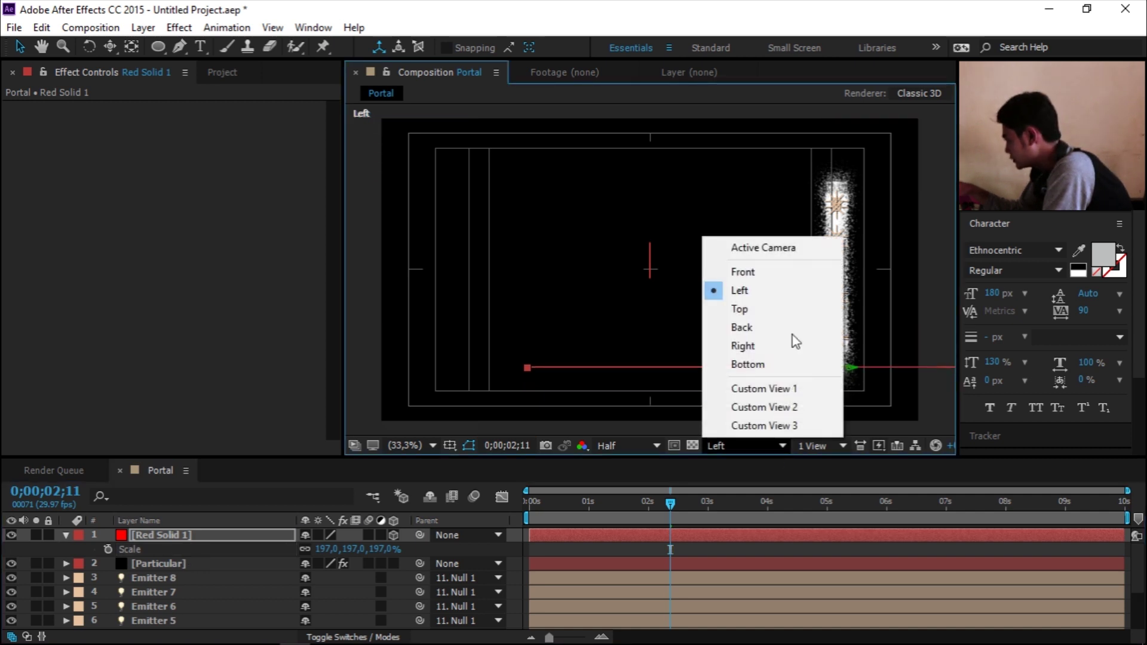
{"action": "left_click", "coordinate": [778, 249]}
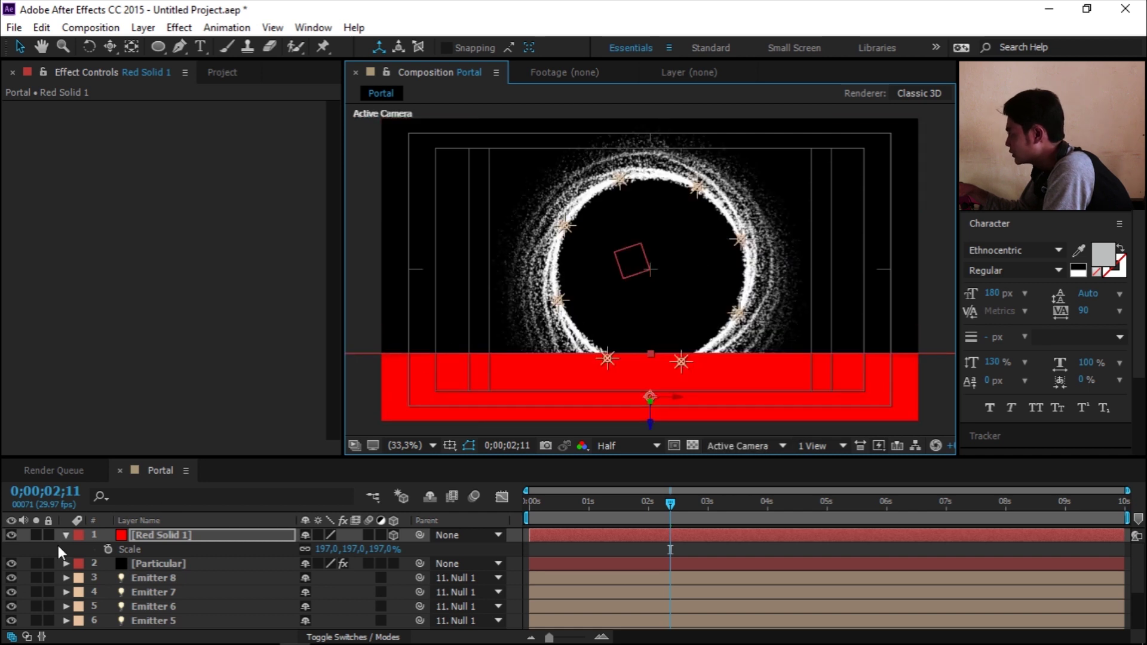
Step: Hide Red Solid 1 and set it as Particular's Bounce Floor Layer
{"action": "left_click", "coordinate": [14, 536]}
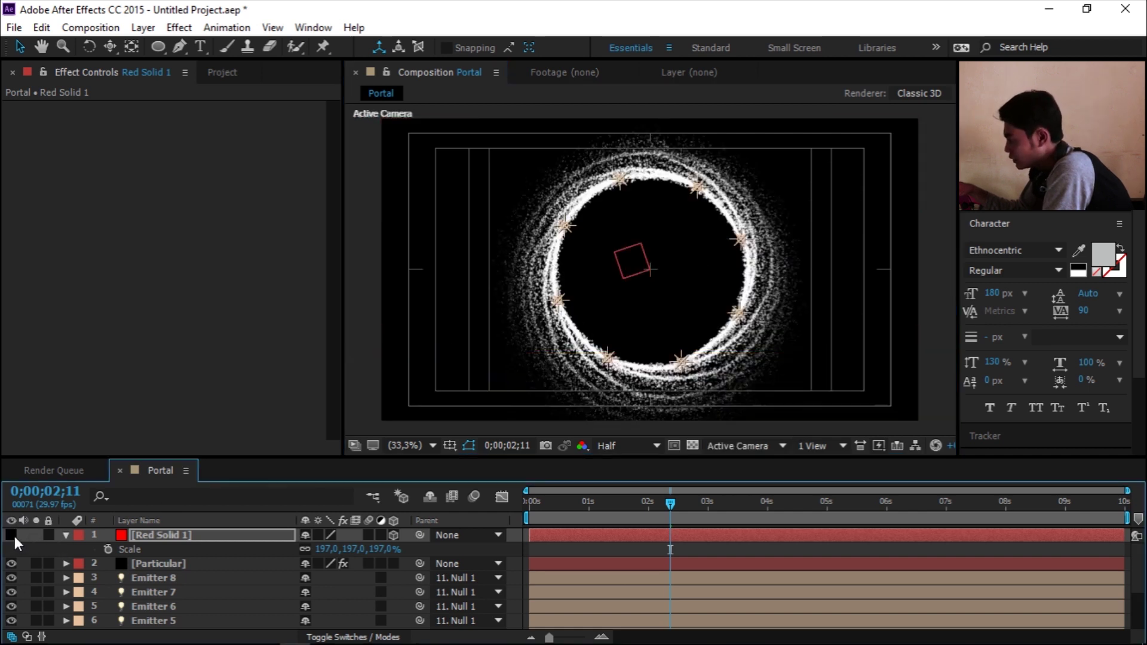
{"action": "left_click", "coordinate": [148, 562]}
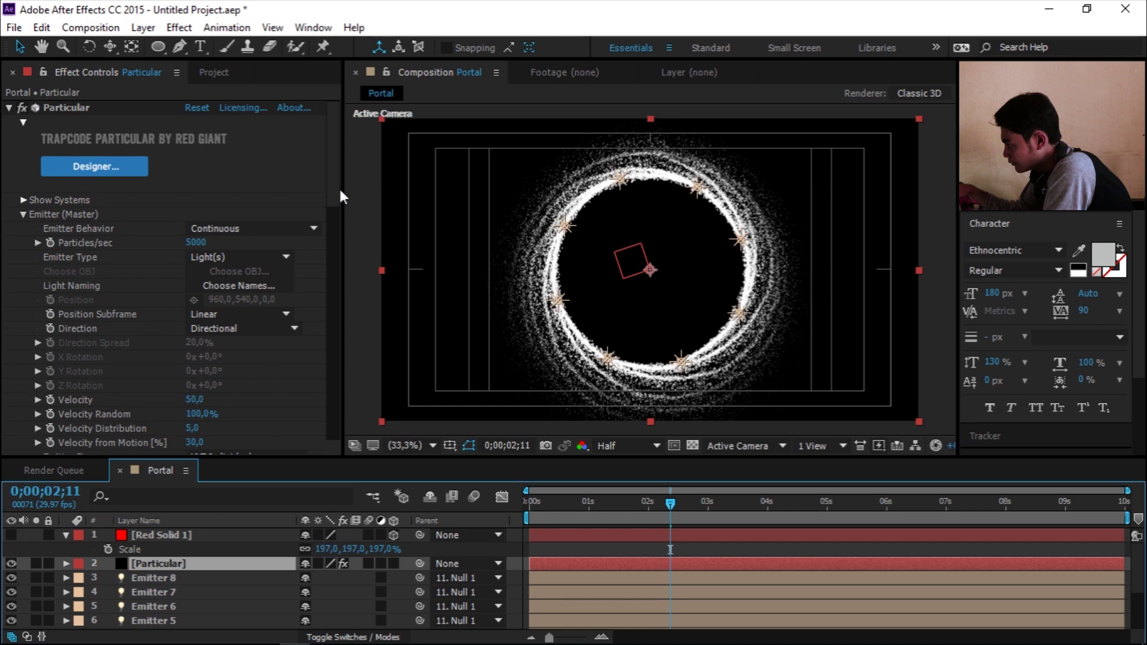
{"action": "left_click_drag", "start_coordinate": [331, 188], "coordinate": [333, 351]}
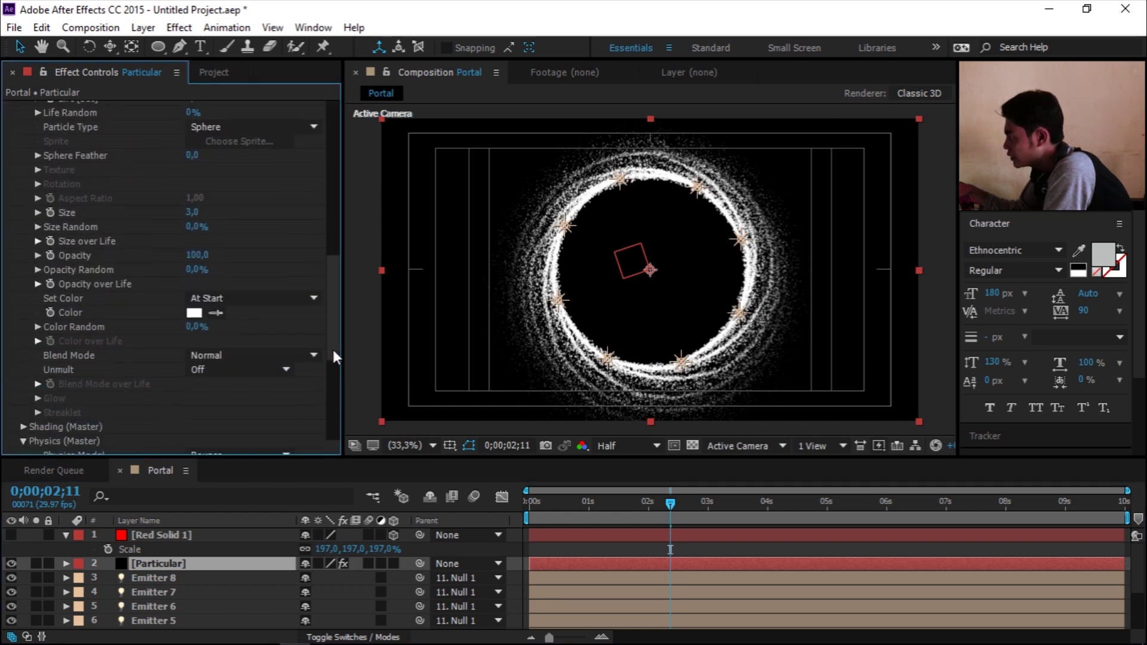
{"action": "left_click_drag", "start_coordinate": [333, 357], "coordinate": [332, 382]}
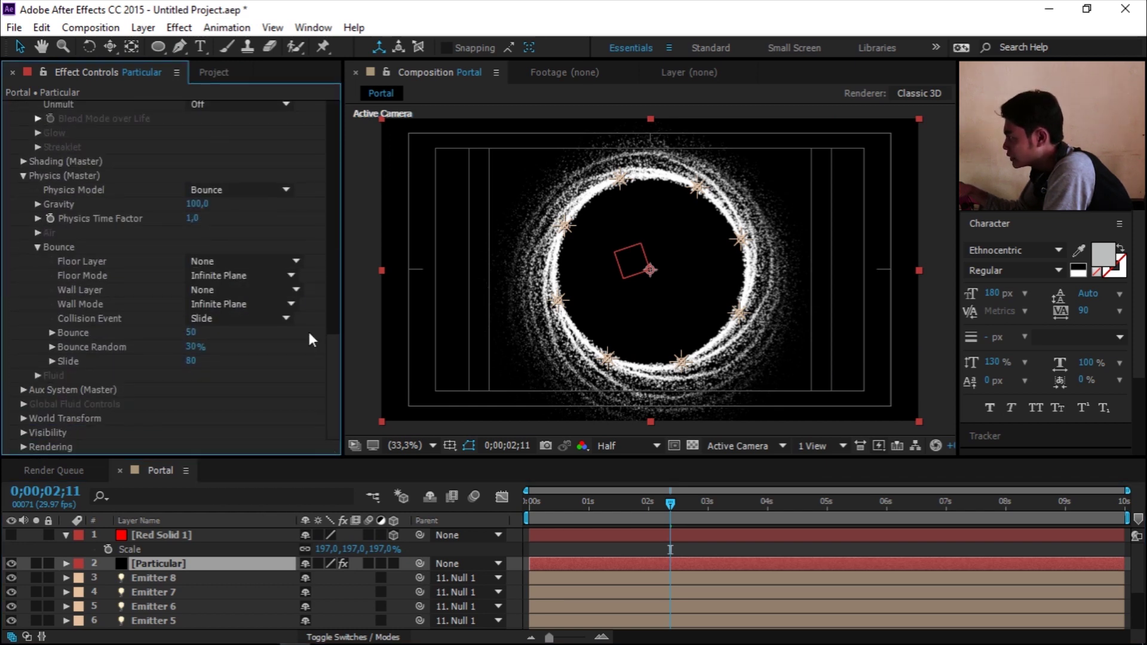
{"action": "left_click", "coordinate": [257, 261]}
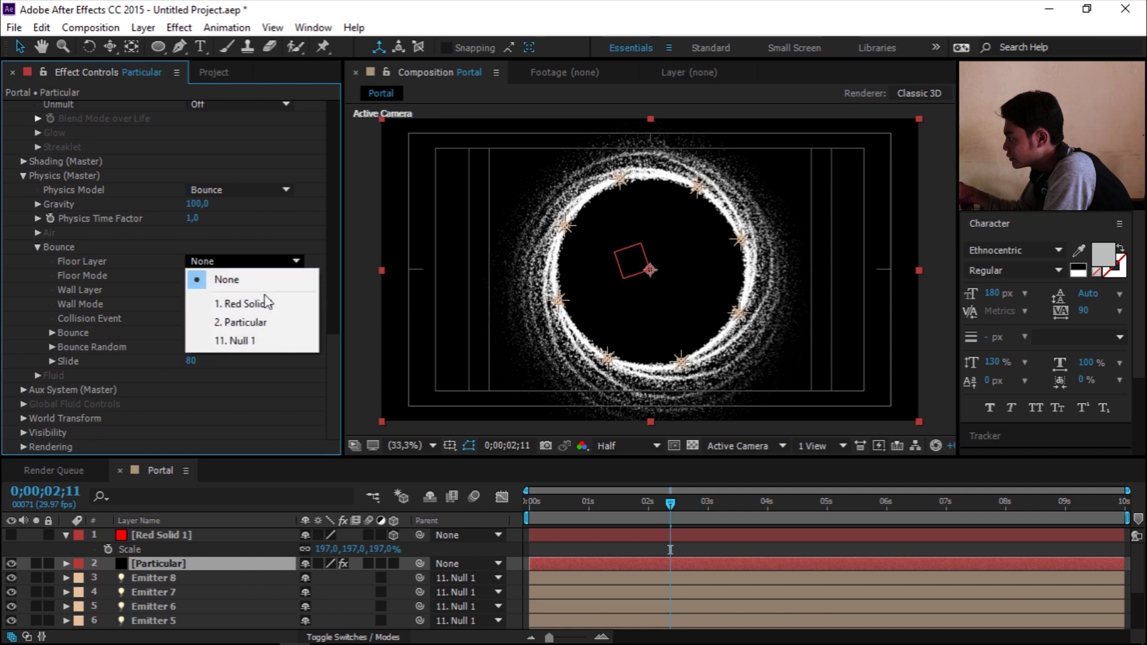
{"action": "left_click", "coordinate": [274, 306]}
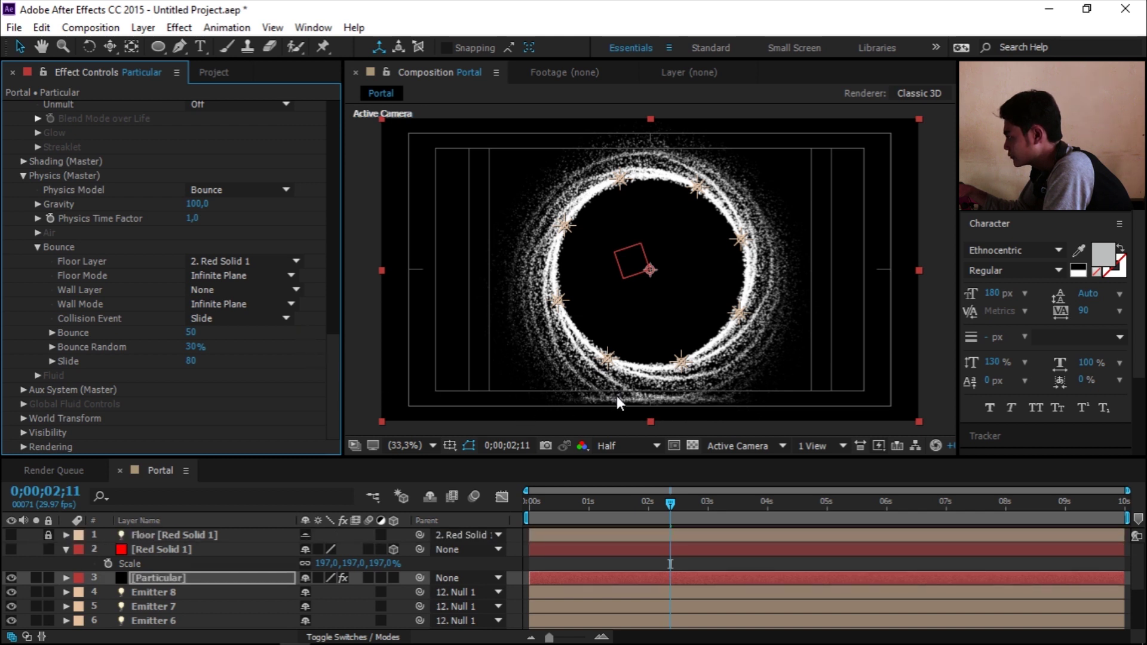
Step: Scrub ahead to about three seconds to watch the particles bounce
{"action": "left_click", "coordinate": [679, 499]}
{"action": "left_click", "coordinate": [718, 500]}
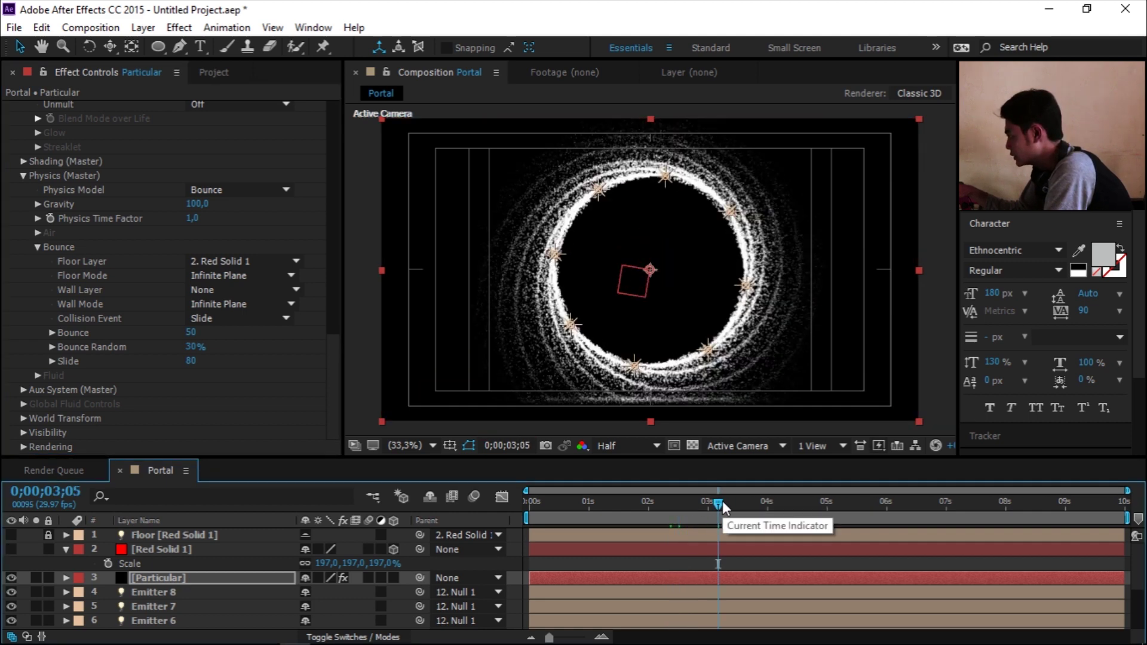
{"action": "left_click_drag", "start_coordinate": [722, 500], "coordinate": [758, 504]}
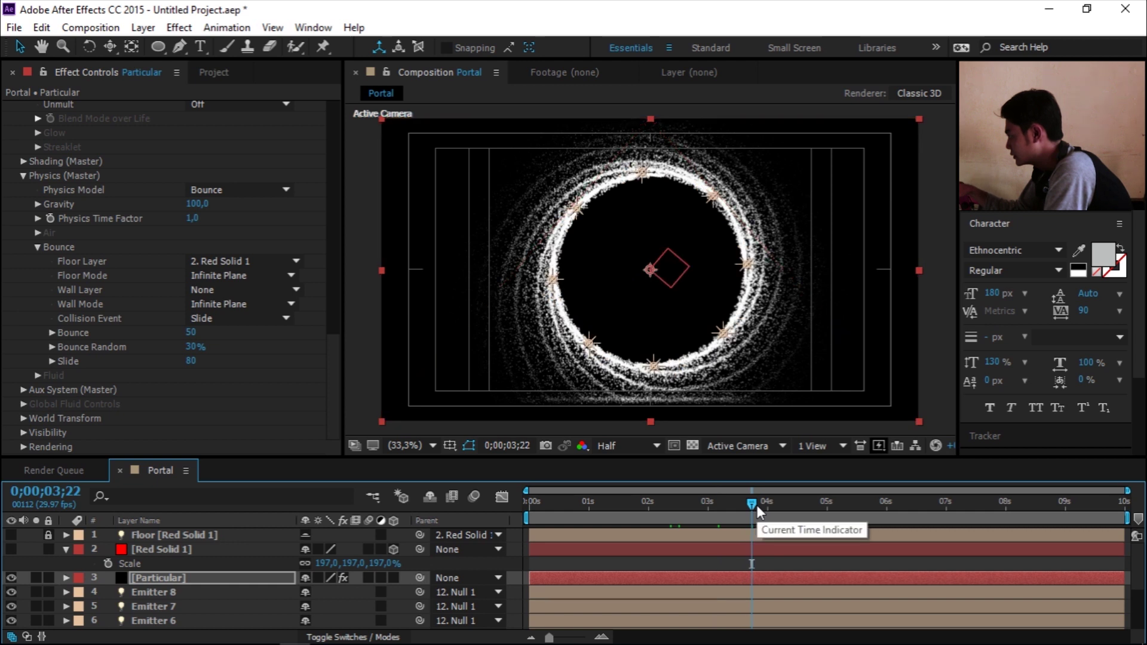
Step: Show Red Solid 1, raise it slightly, hide it again, and return to the start
{"action": "left_click", "coordinate": [207, 549]}
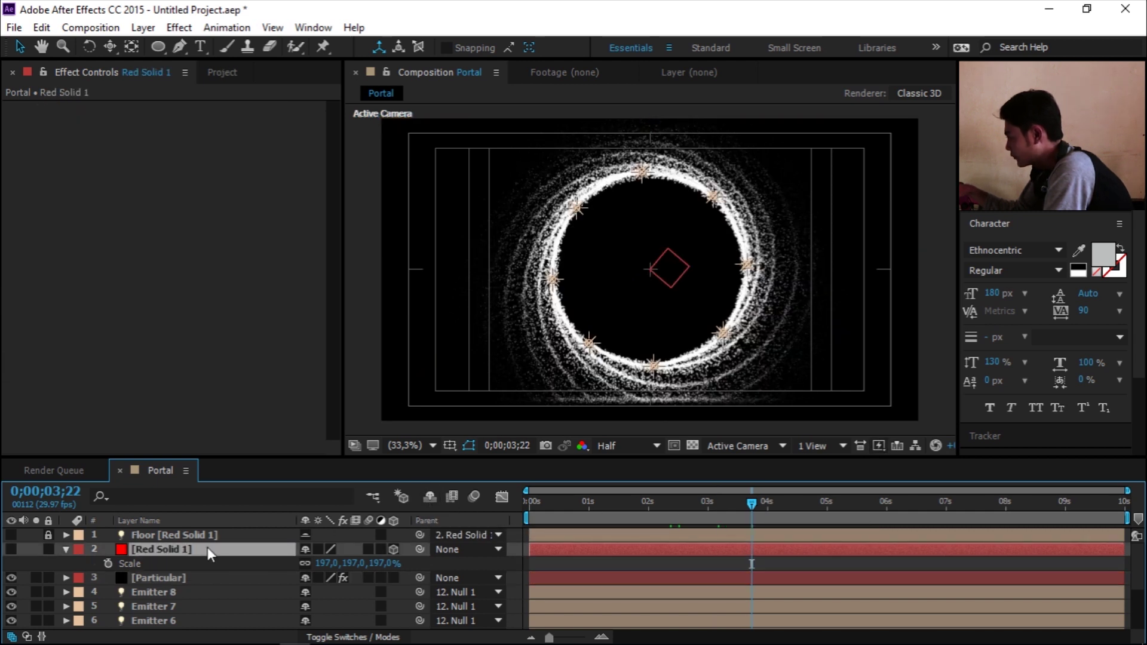
{"action": "left_click", "coordinate": [11, 550]}
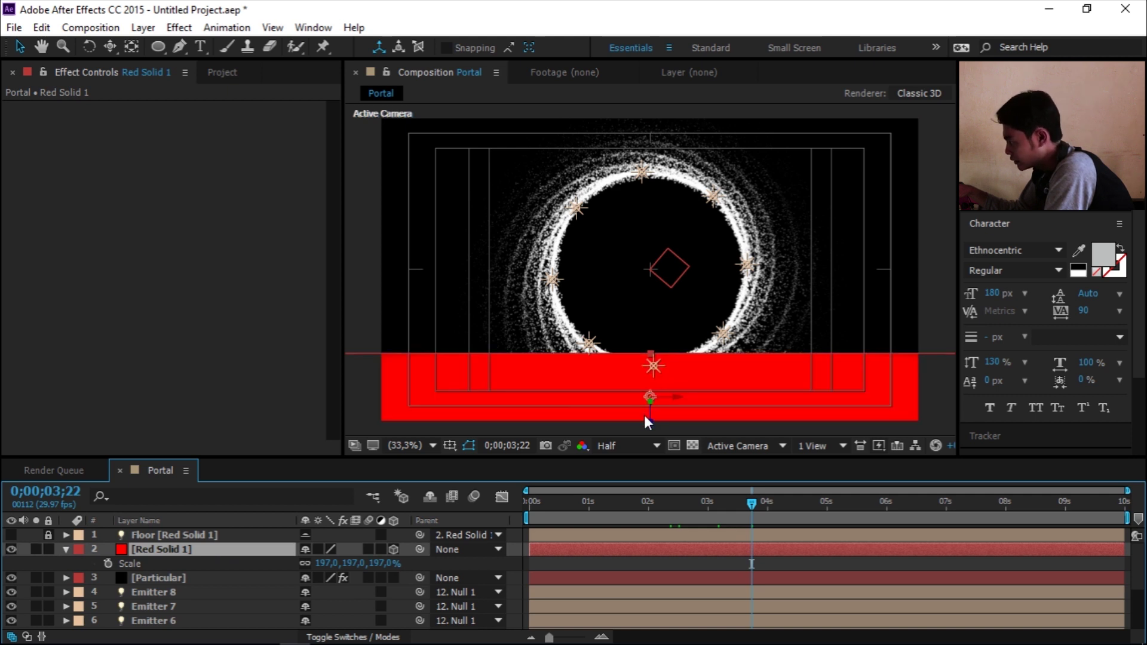
{"action": "left_click_drag", "start_coordinate": [655, 425], "coordinate": [653, 411]}
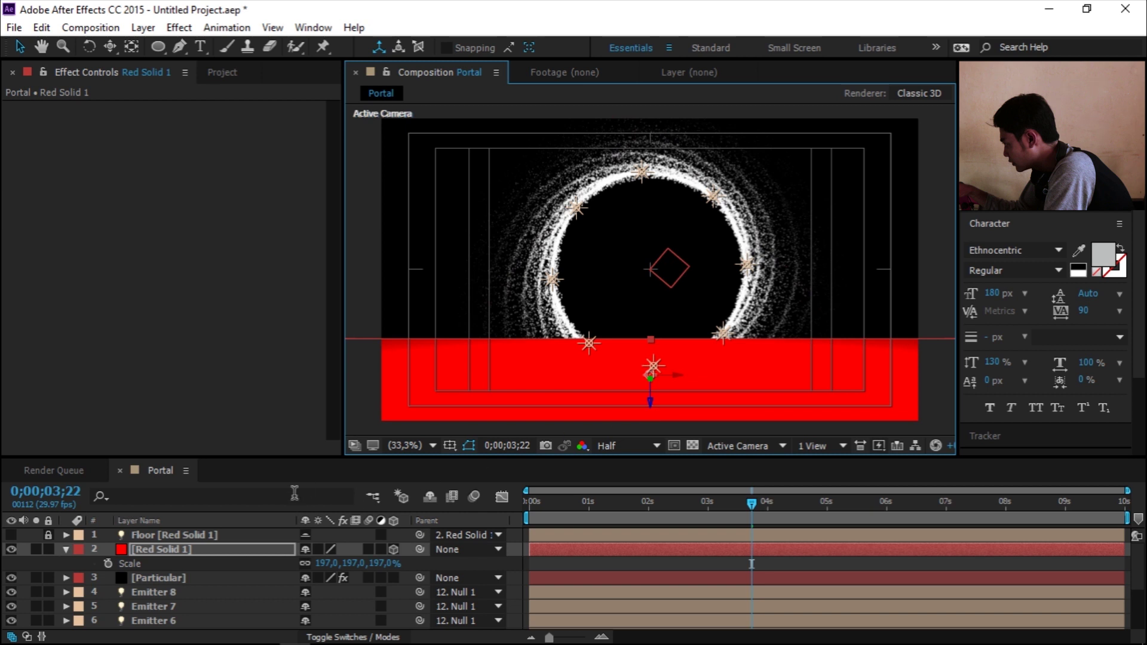
{"action": "left_click", "coordinate": [9, 545]}
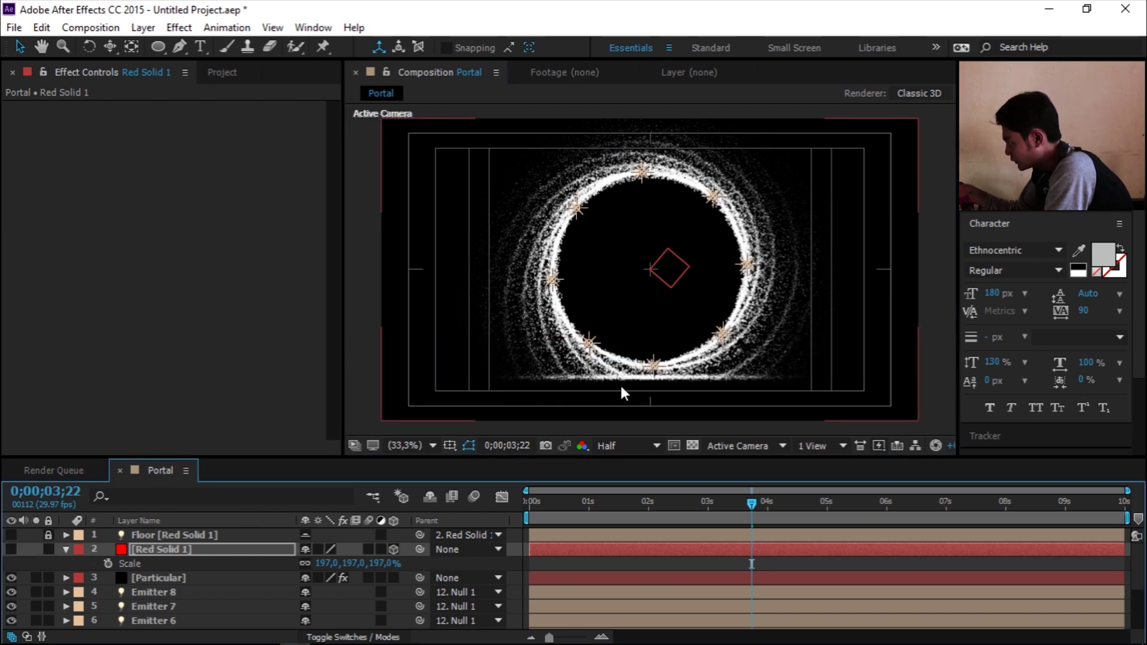
{"action": "left_click", "coordinate": [782, 503]}
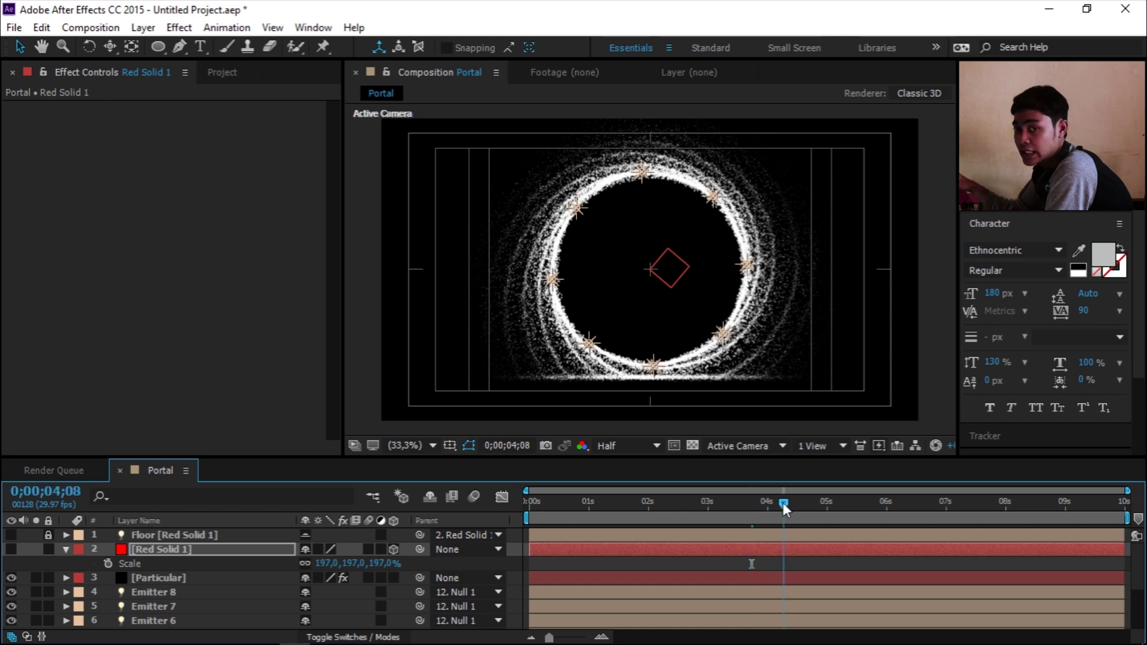
{"action": "key", "text": "Home"}
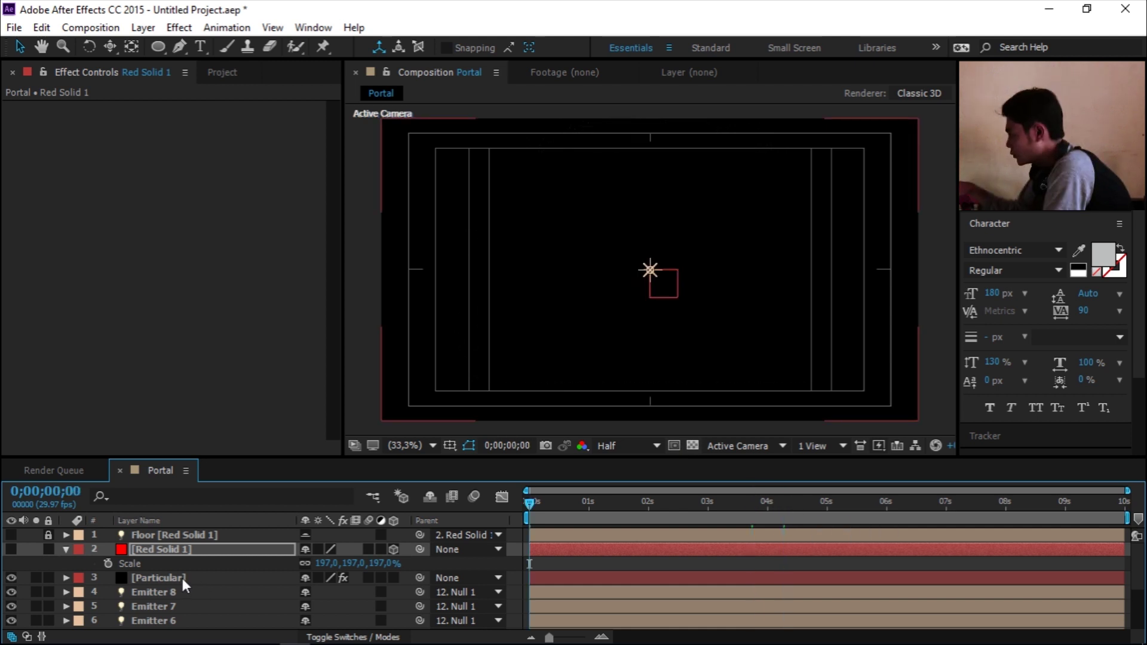
Step: Duplicate Particular as 'Particular fly' below the original and jump to 0;00;03;29
{"action": "left_click", "coordinate": [181, 578]}
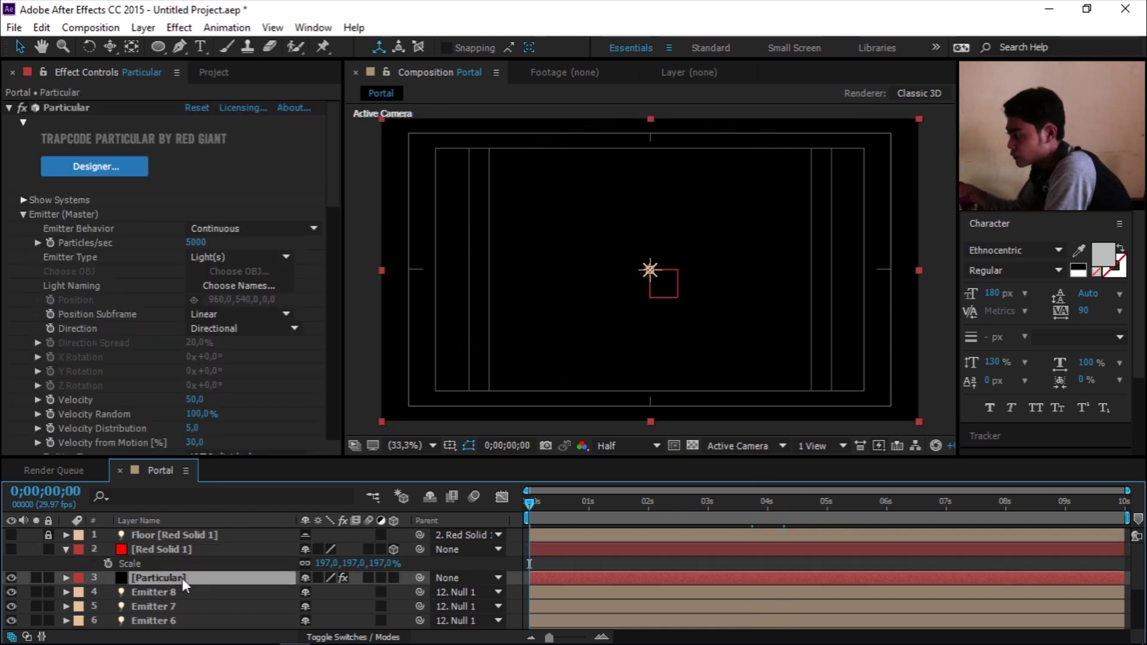
{"action": "key", "text": "ctrl+d"}
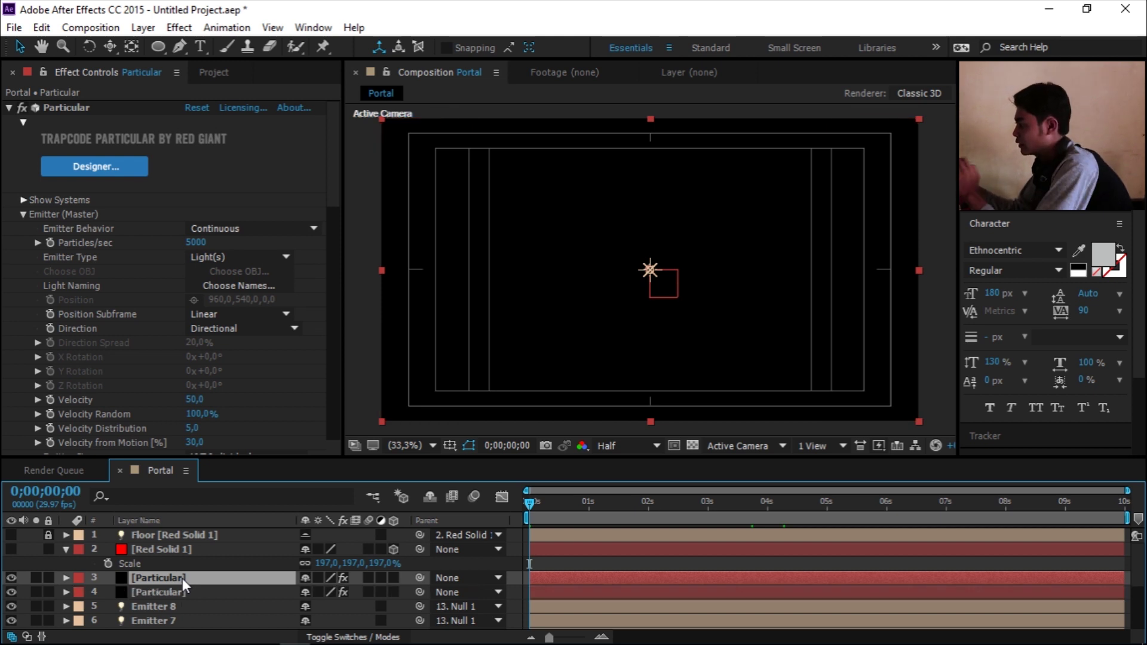
{"action": "left_click", "coordinate": [66, 549]}
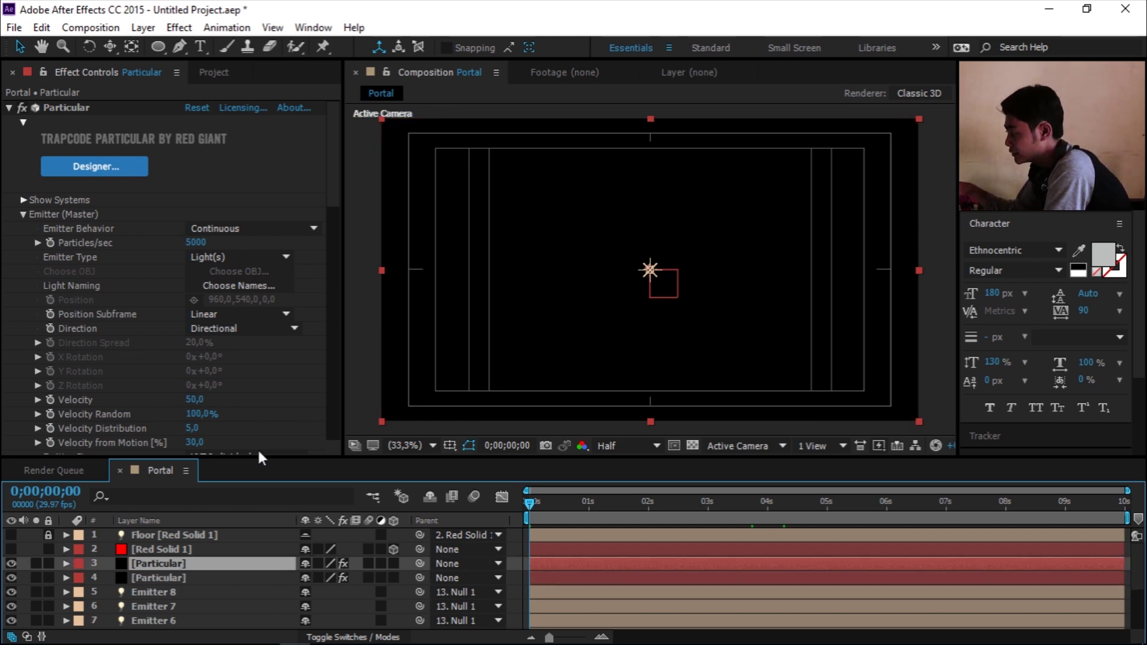
{"action": "key", "text": "Return"}
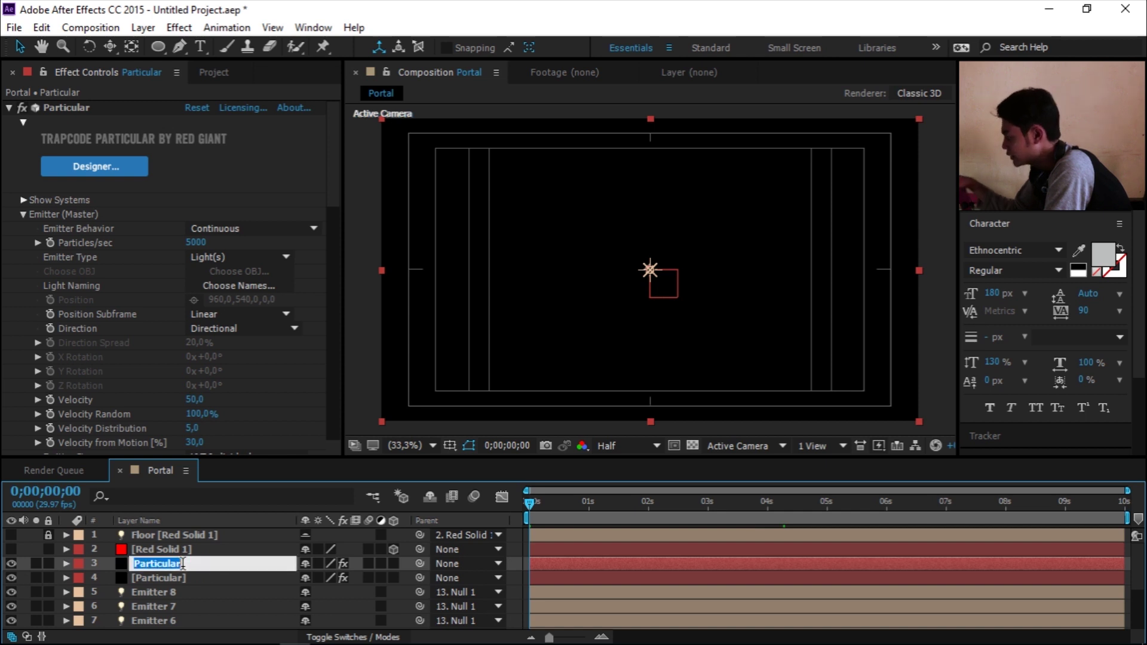
{"action": "left_click", "coordinate": [183, 563]}
{"action": "type", "text": "fly"}
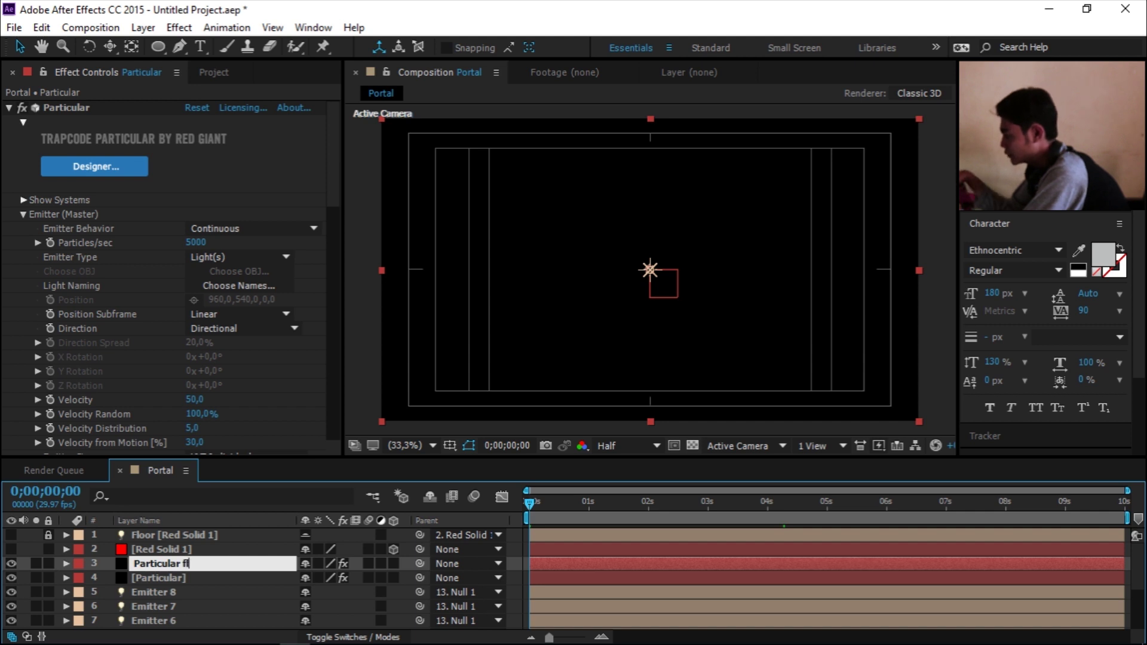
{"action": "left_click", "coordinate": [180, 577]}
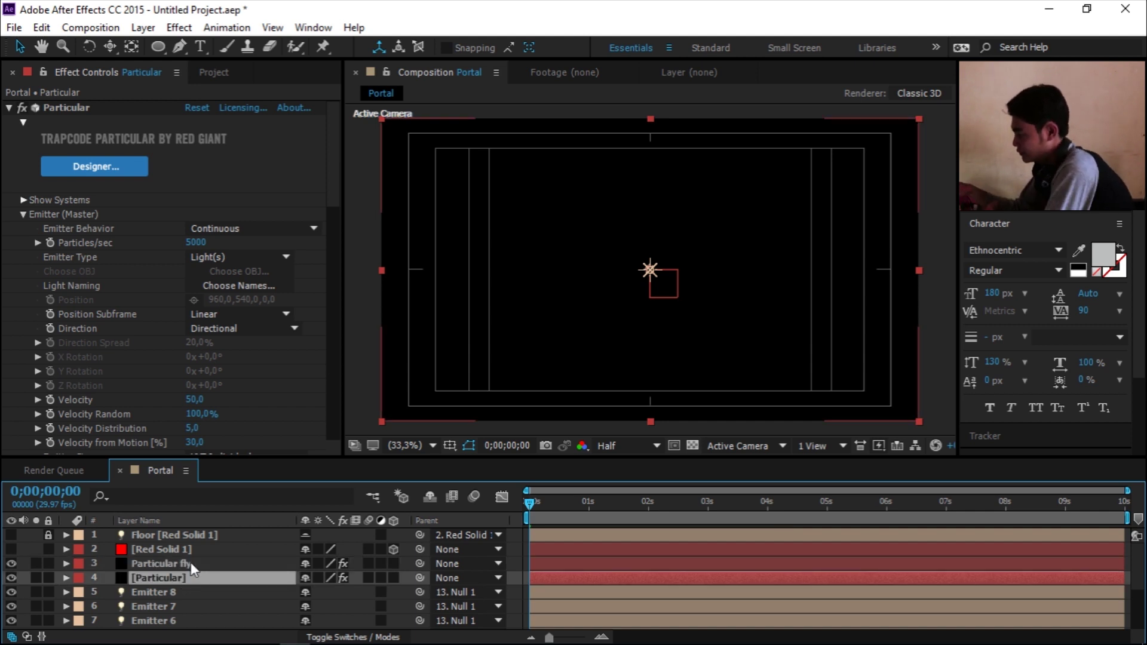
{"action": "left_click_drag", "start_coordinate": [189, 562], "coordinate": [187, 581]}
{"action": "left_click", "coordinate": [765, 503]}
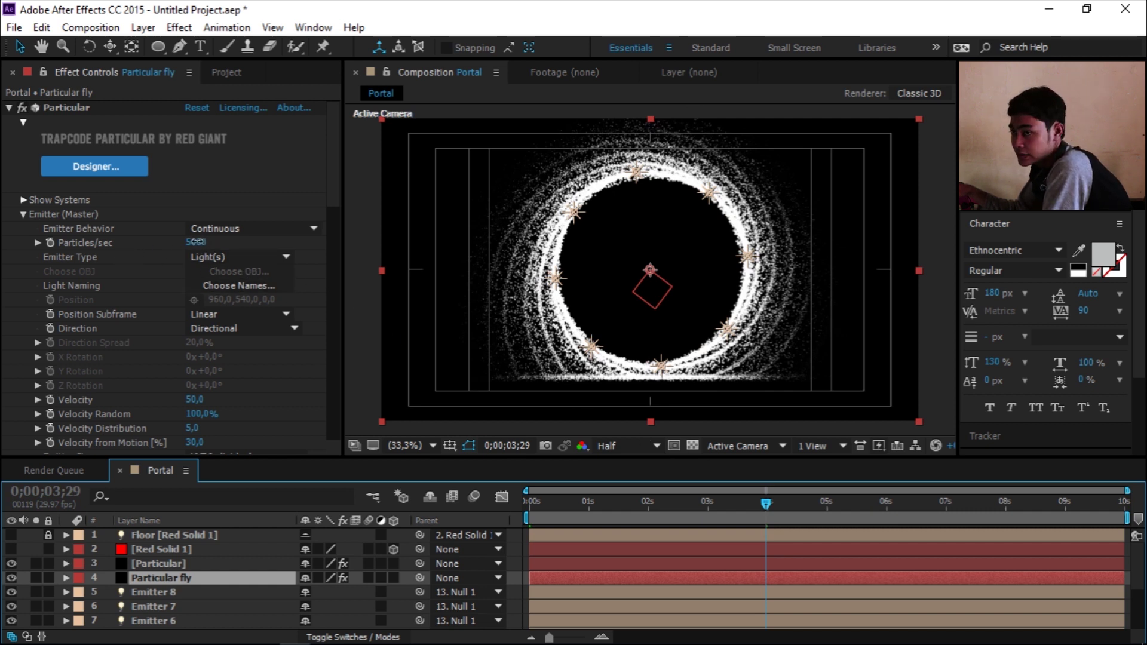
Step: Set Particular fly's Particles/sec 500, Velocity 150, Velocity Distribution 2 and Velocity from Motion 15
{"action": "left_click", "coordinate": [195, 242]}
{"action": "type", "text": "5"}
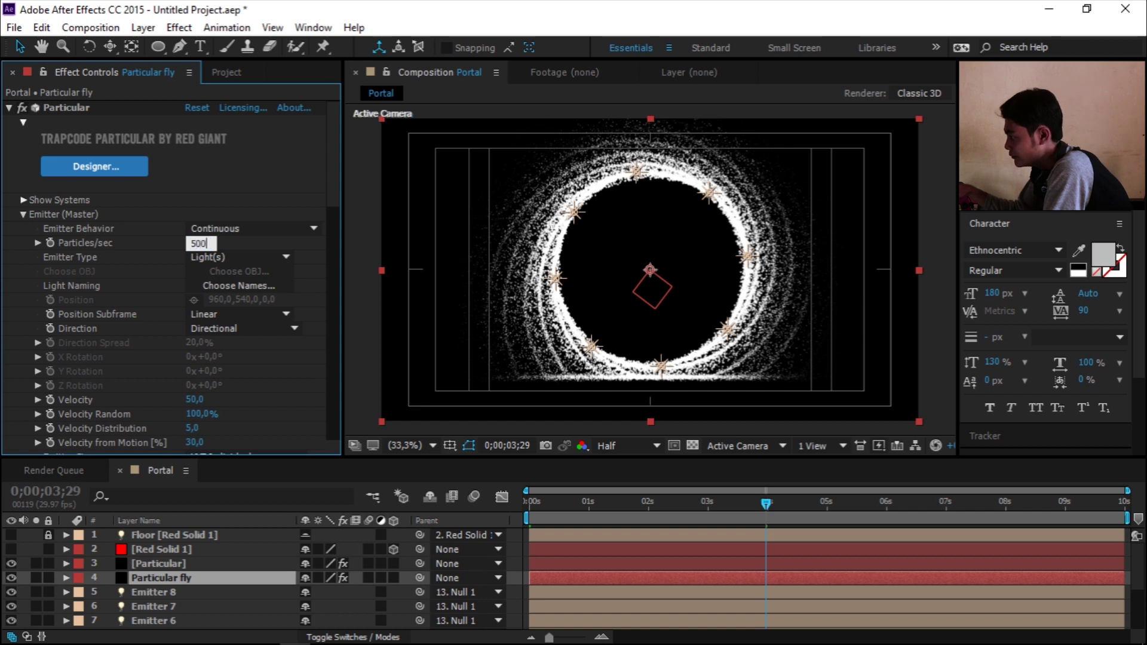
{"action": "key", "text": "Return"}
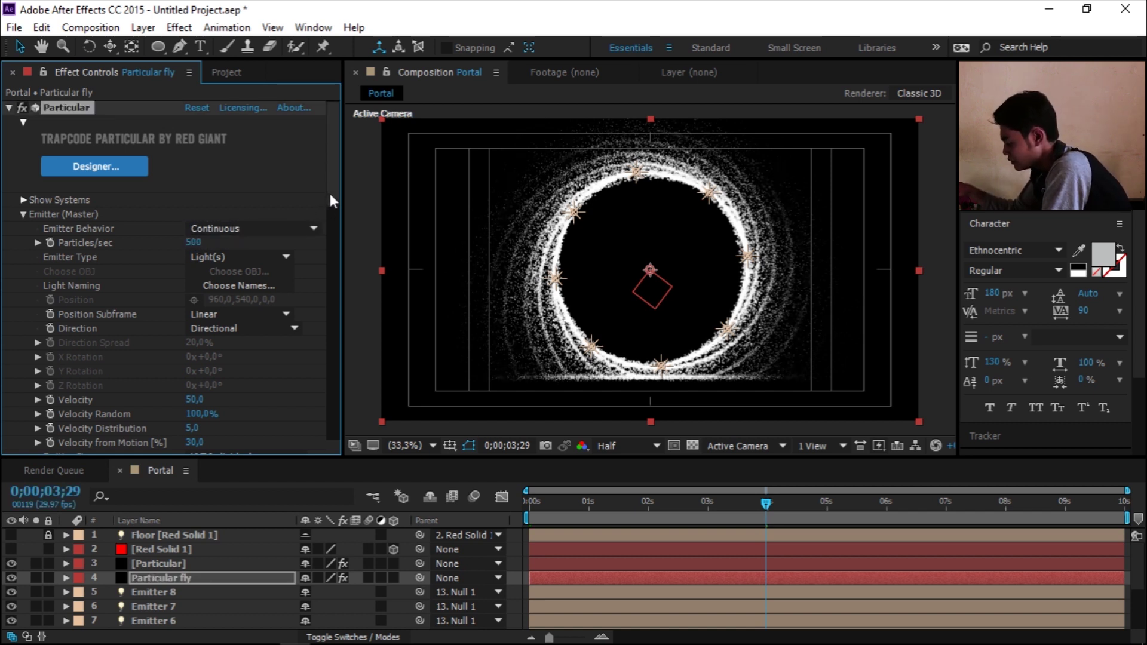
{"action": "left_click_drag", "start_coordinate": [329, 194], "coordinate": [327, 240]}
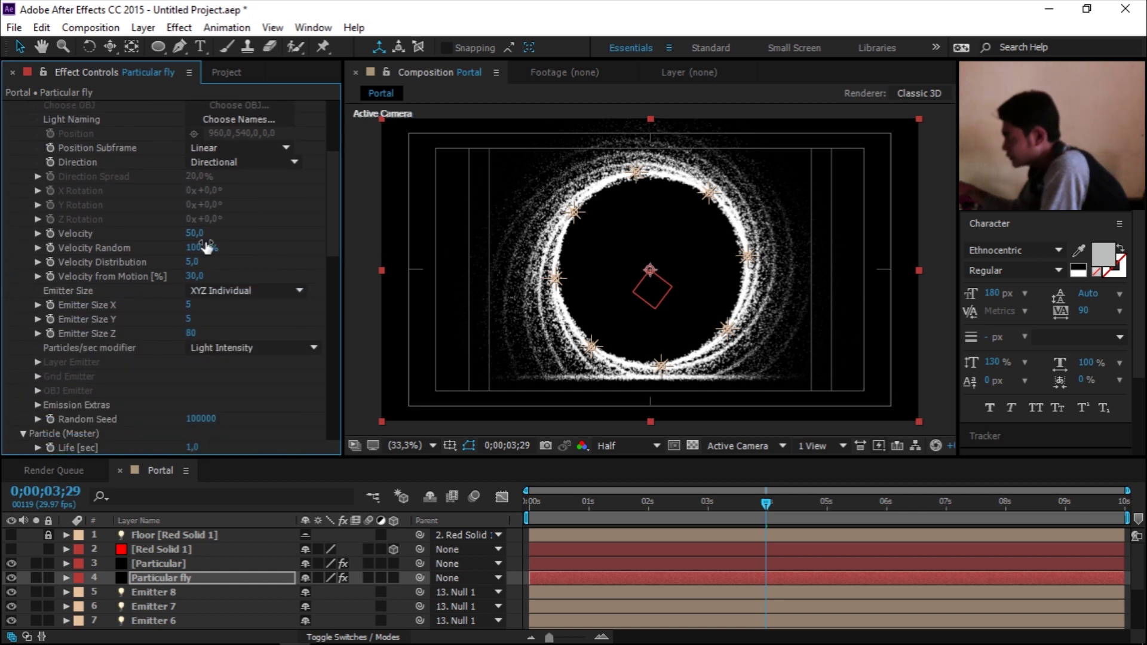
{"action": "left_click", "coordinate": [195, 233]}
{"action": "type", "text": "15"}
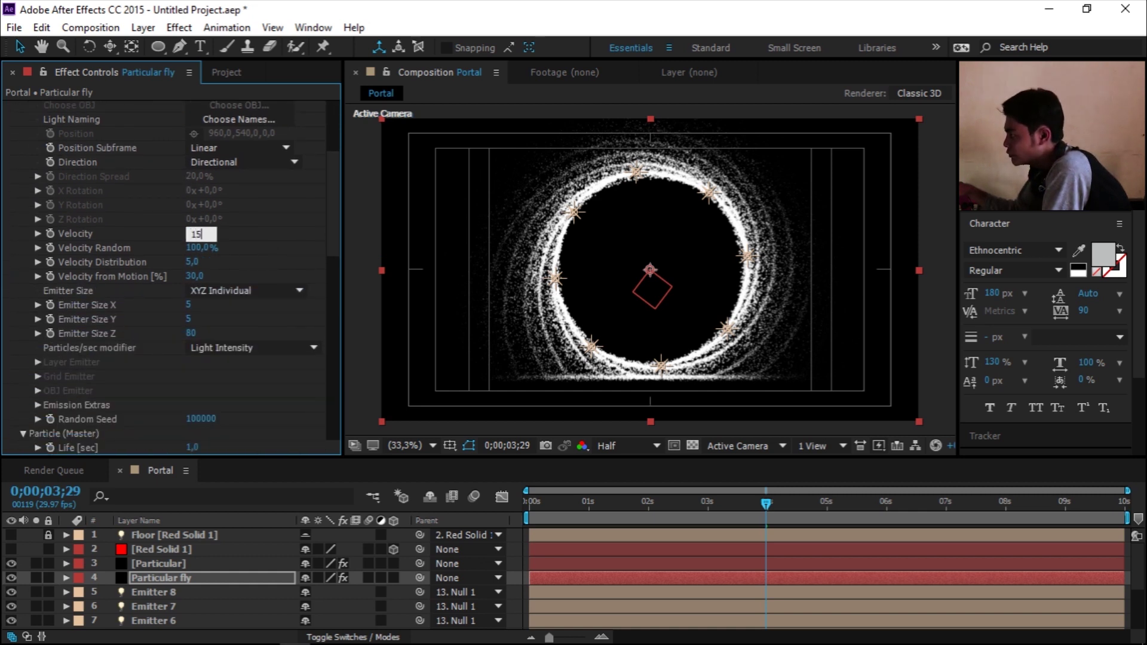
{"action": "type", "text": "0"}
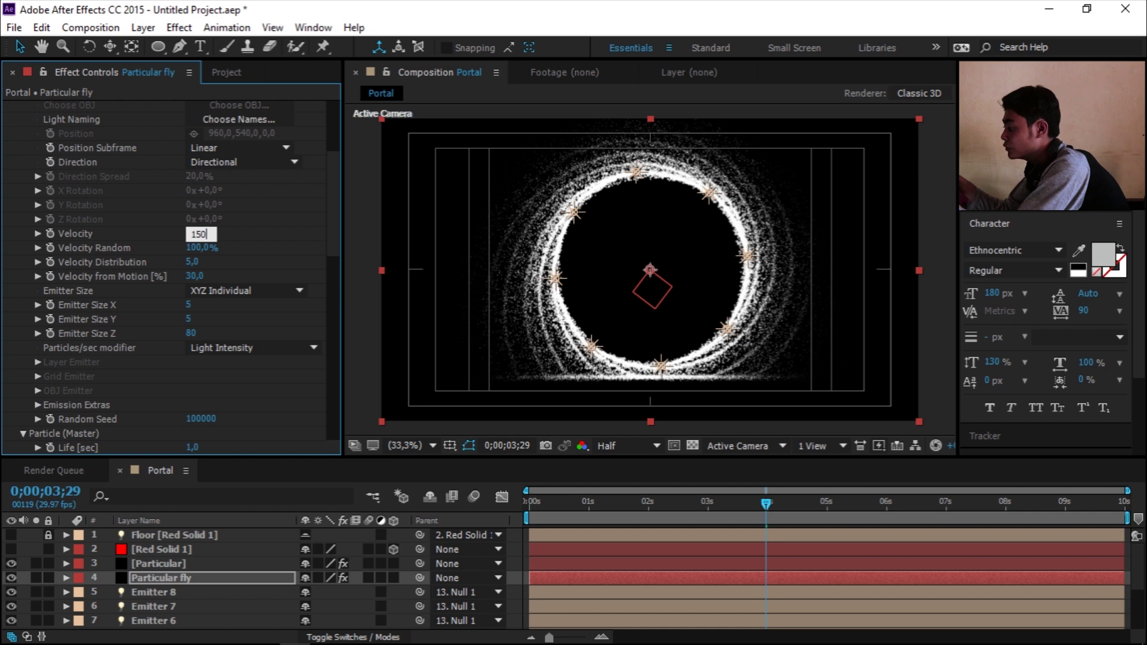
{"action": "key", "text": "Return"}
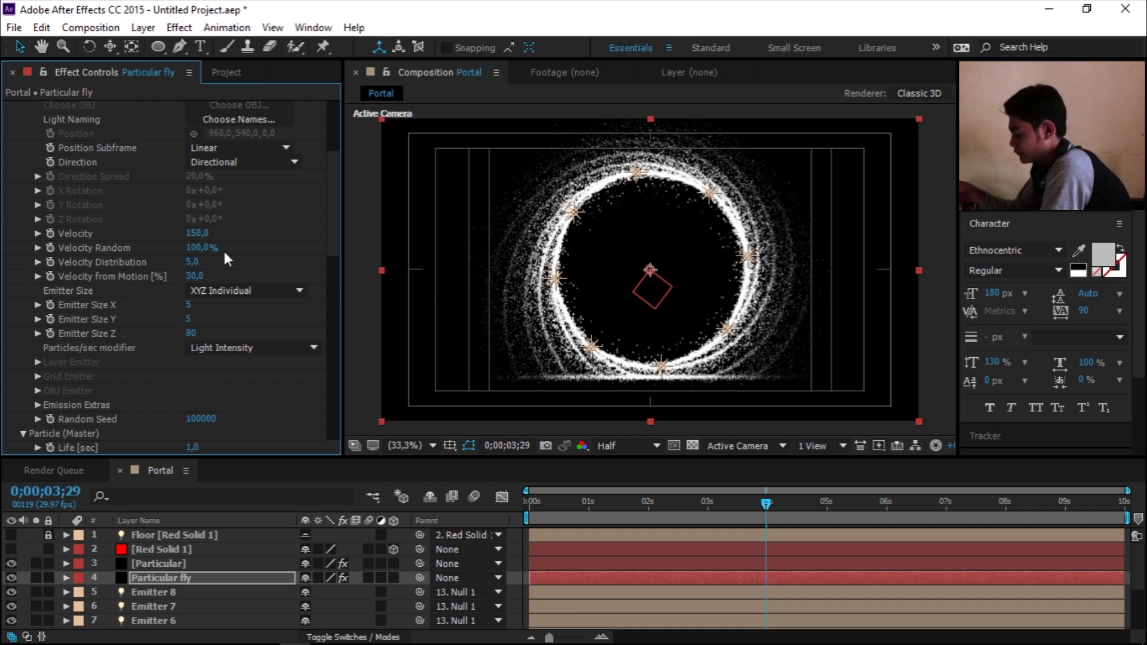
{"action": "left_click", "coordinate": [192, 263]}
{"action": "type", "text": "20"}
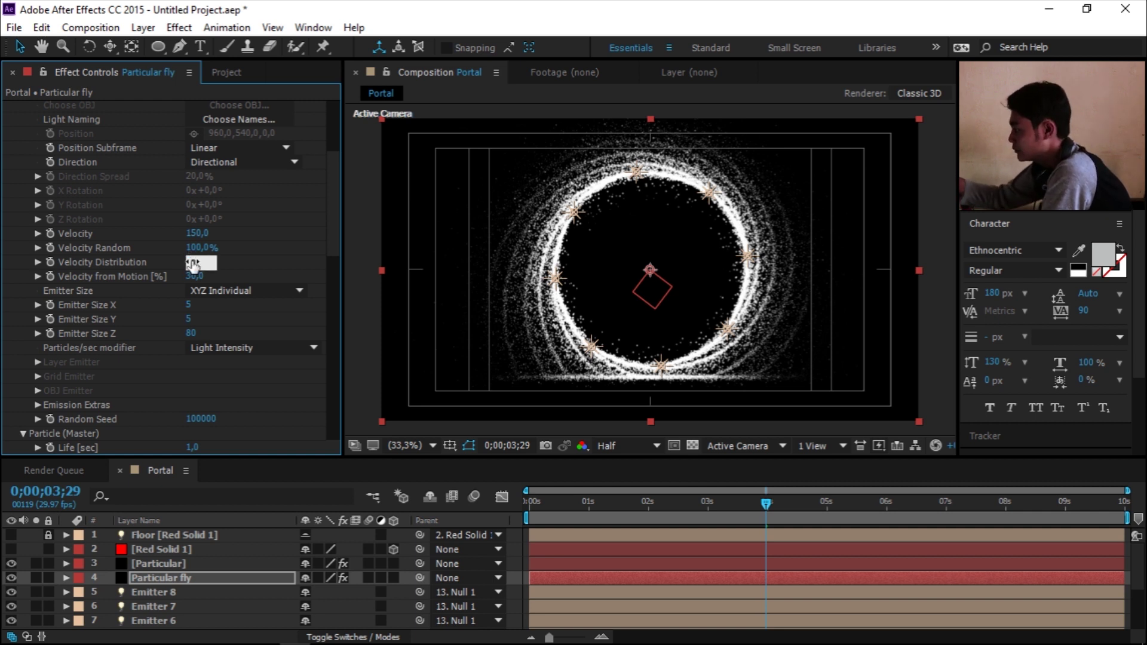
{"action": "key", "text": "Return"}
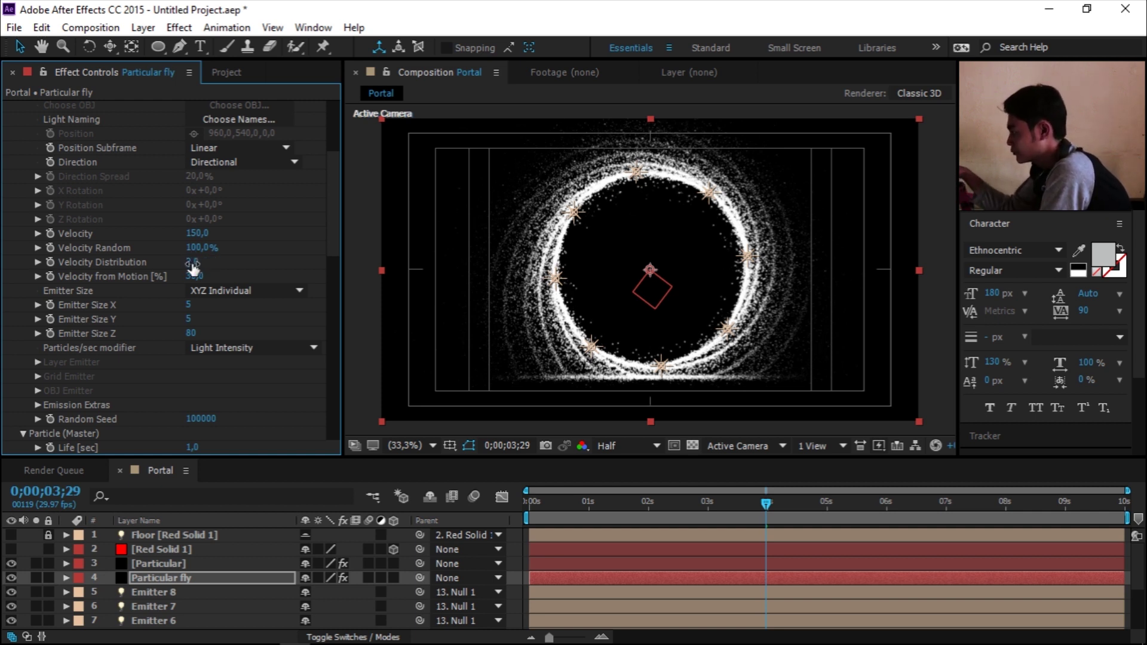
{"action": "left_click", "coordinate": [194, 276]}
{"action": "type", "text": "15"}
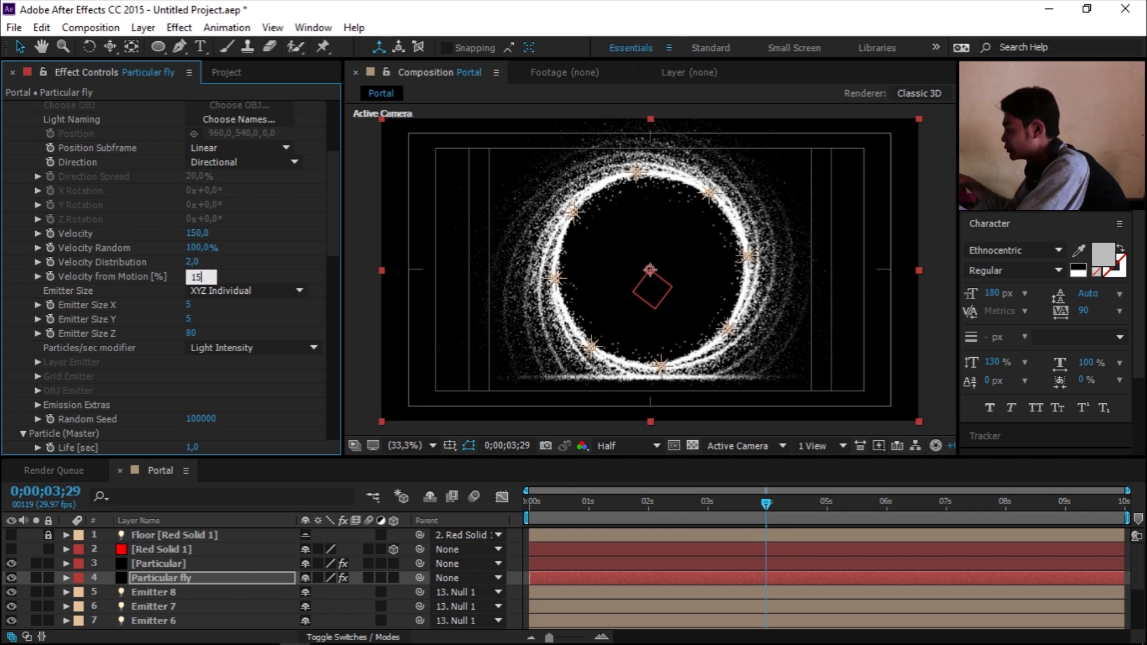
{"action": "key", "text": "Return"}
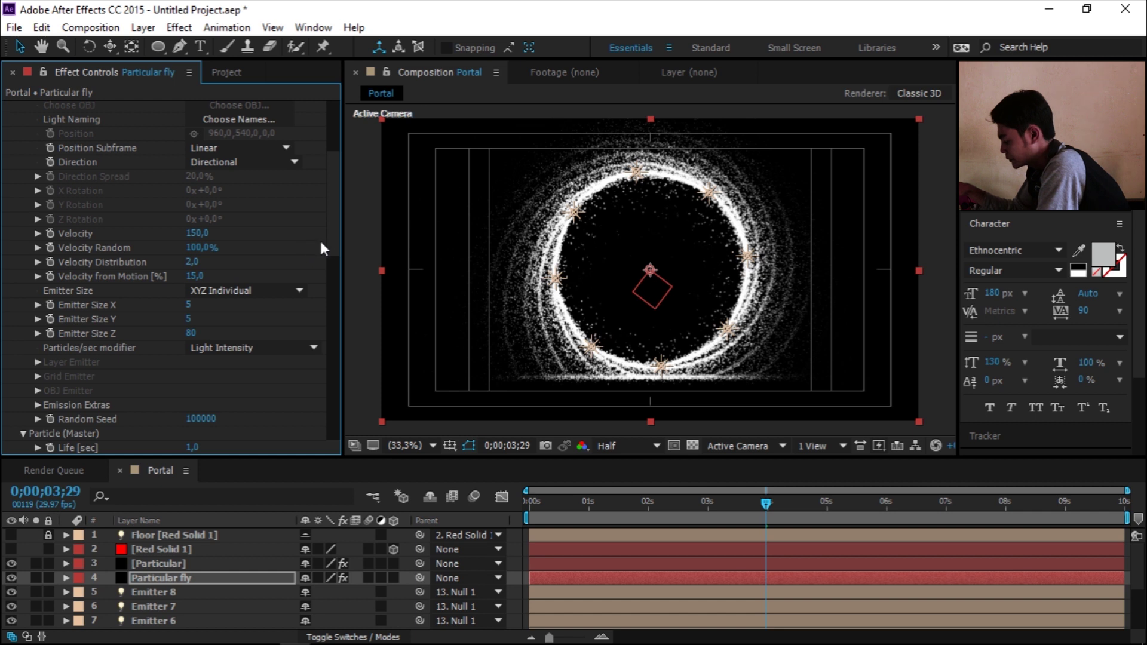
Step: Set Particular fly's particle Life to 2 seconds and Size to 2
{"action": "left_click_drag", "start_coordinate": [330, 243], "coordinate": [328, 330]}
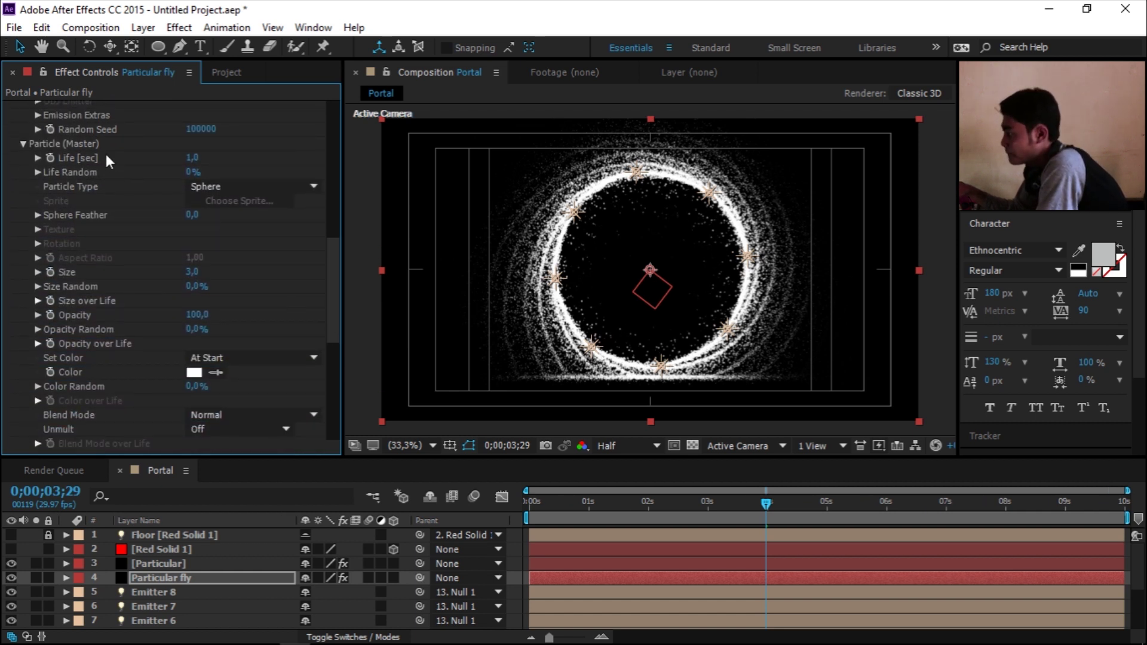
{"action": "left_click", "coordinate": [191, 157]}
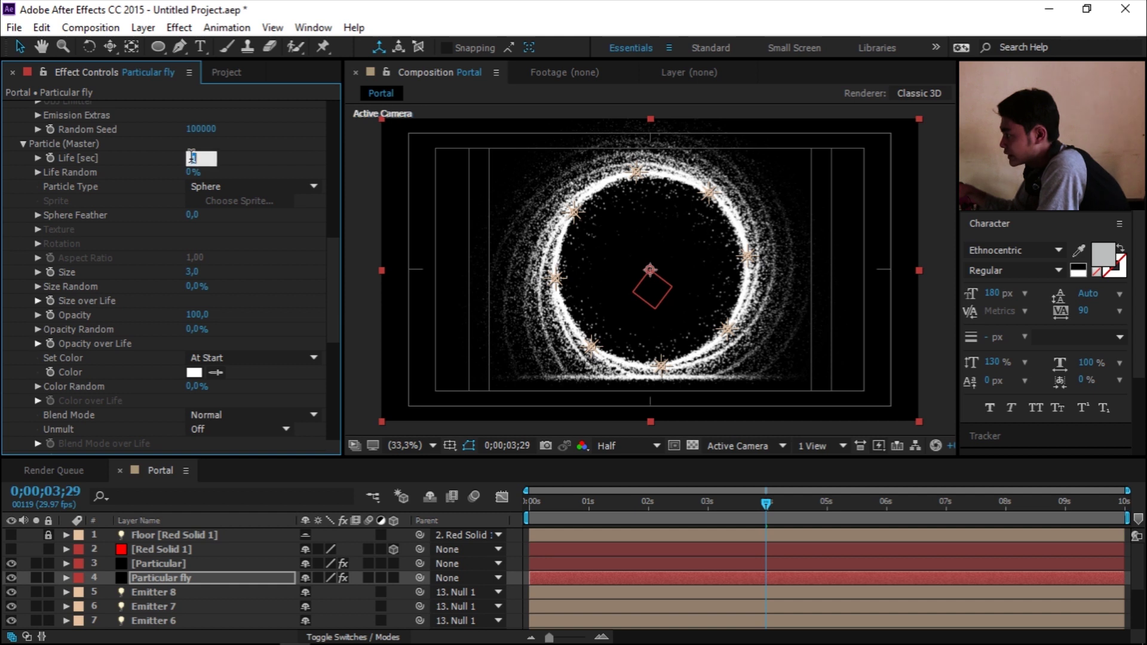
{"action": "type", "text": "2"}
{"action": "key", "text": "Return"}
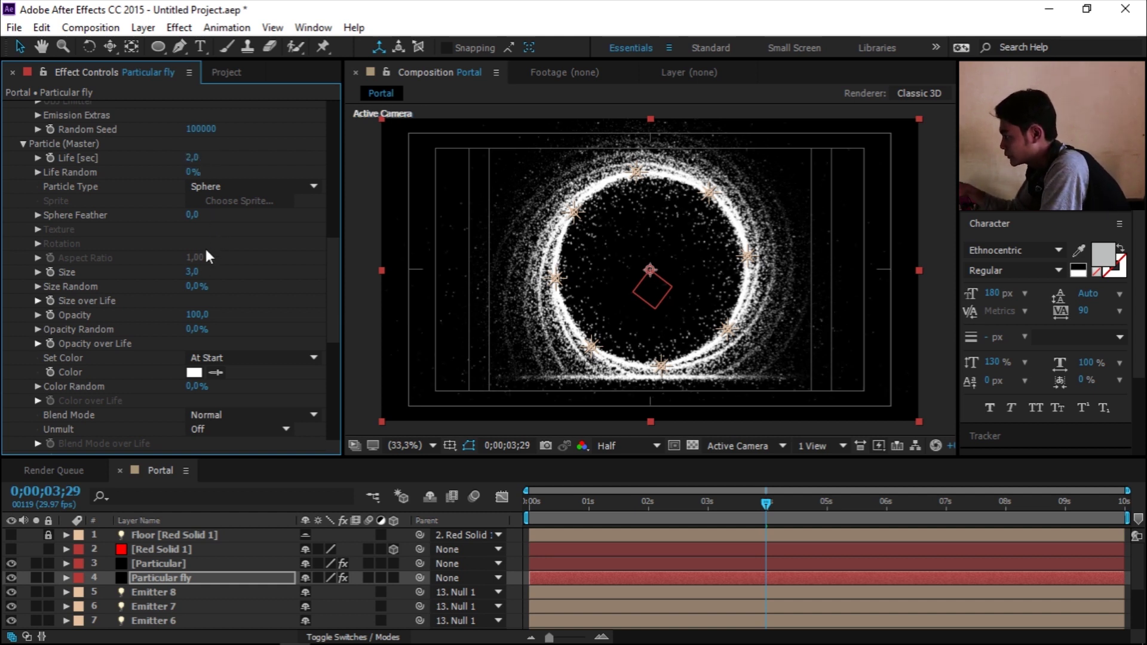
{"action": "left_click", "coordinate": [194, 272]}
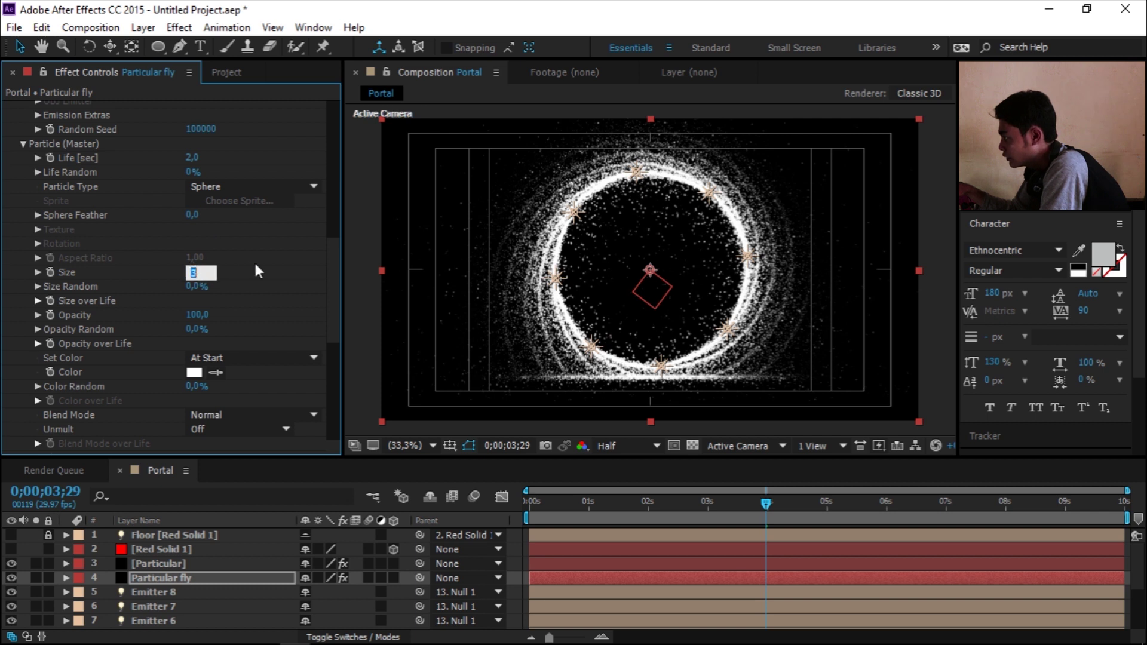
{"action": "type", "text": "2"}
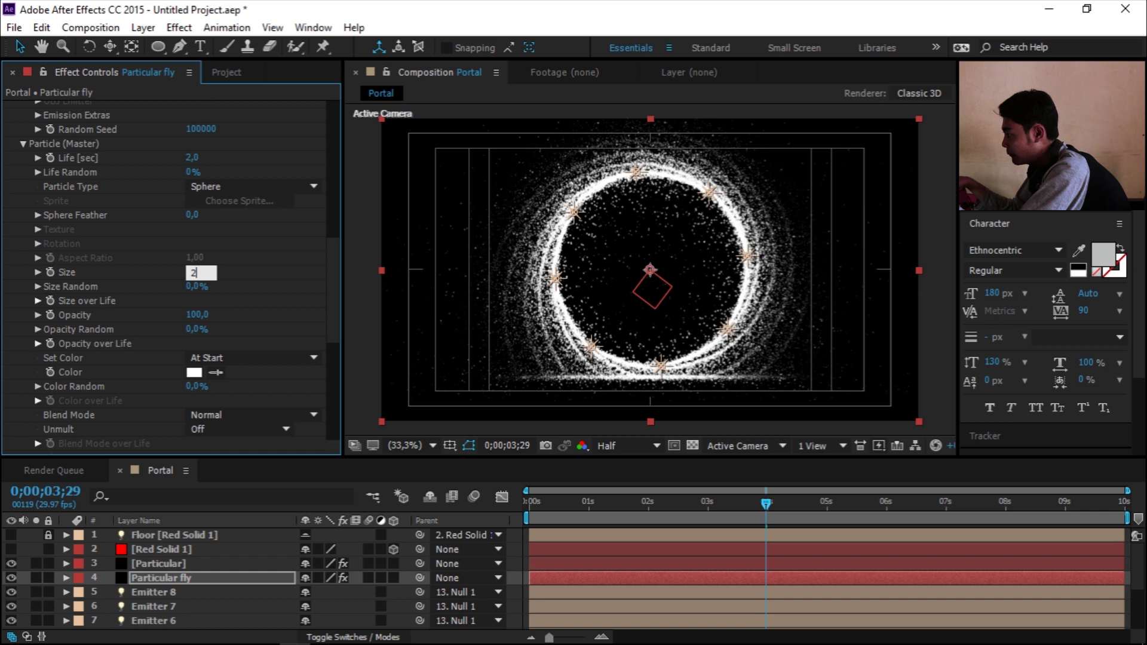
{"action": "key", "text": "Return"}
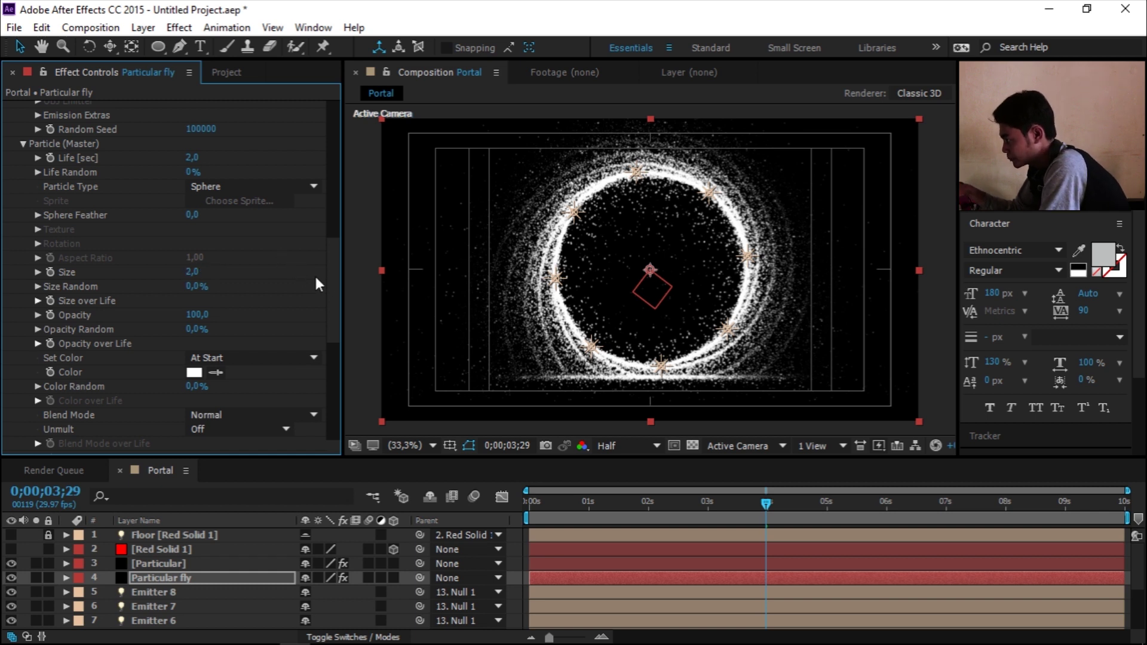
{"action": "left_click_drag", "start_coordinate": [332, 289], "coordinate": [332, 383]}
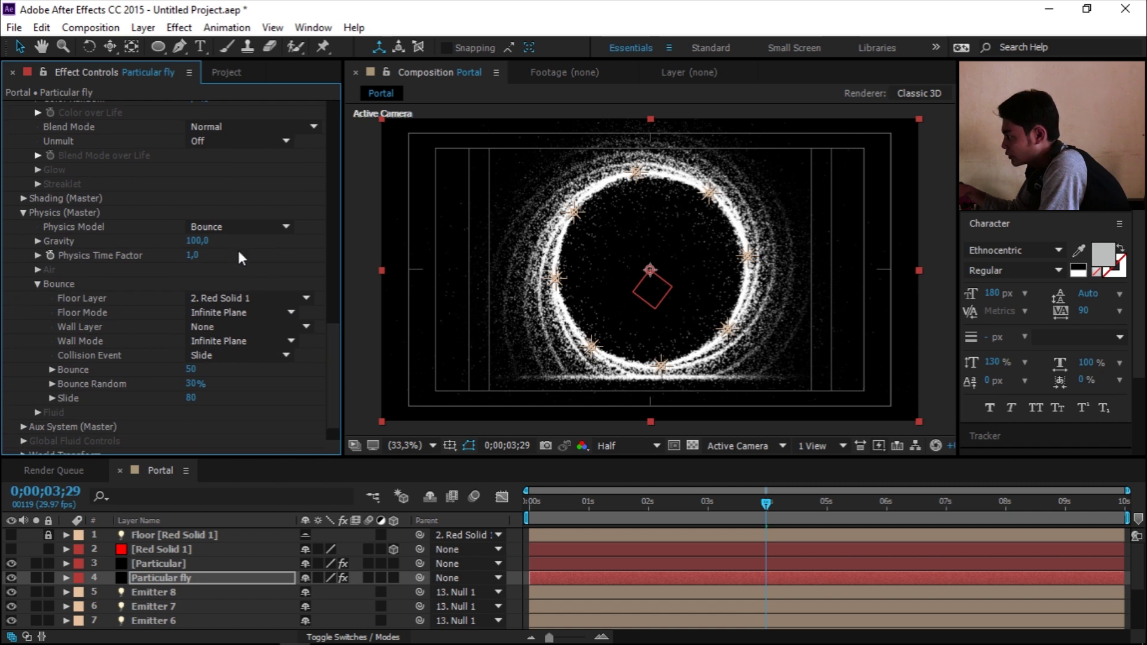
Step: Switch Particular fly's physics model to Air with Gravity -100, then fold away the Bounce group
{"action": "left_click", "coordinate": [230, 230]}
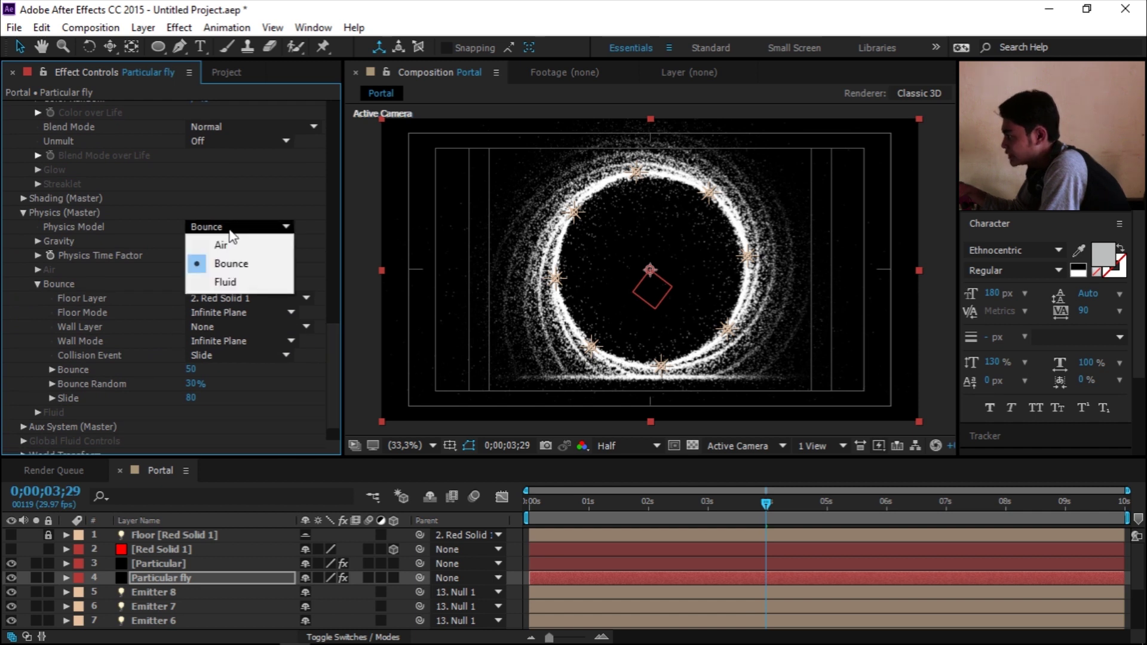
{"action": "left_click", "coordinate": [234, 246]}
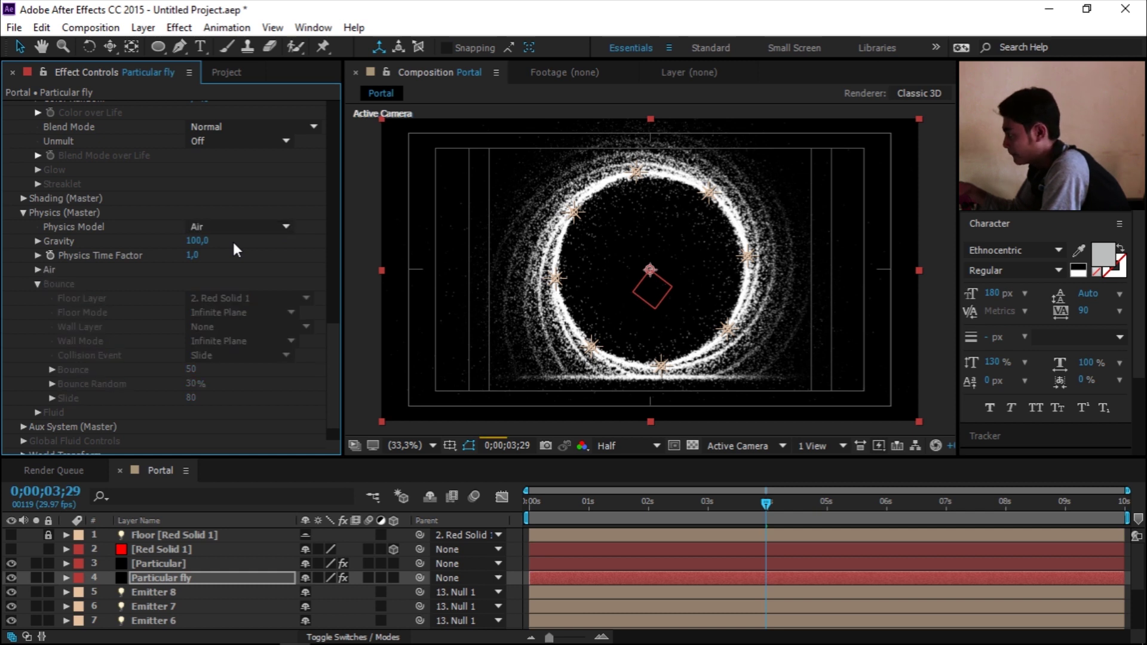
{"action": "left_click", "coordinate": [200, 240]}
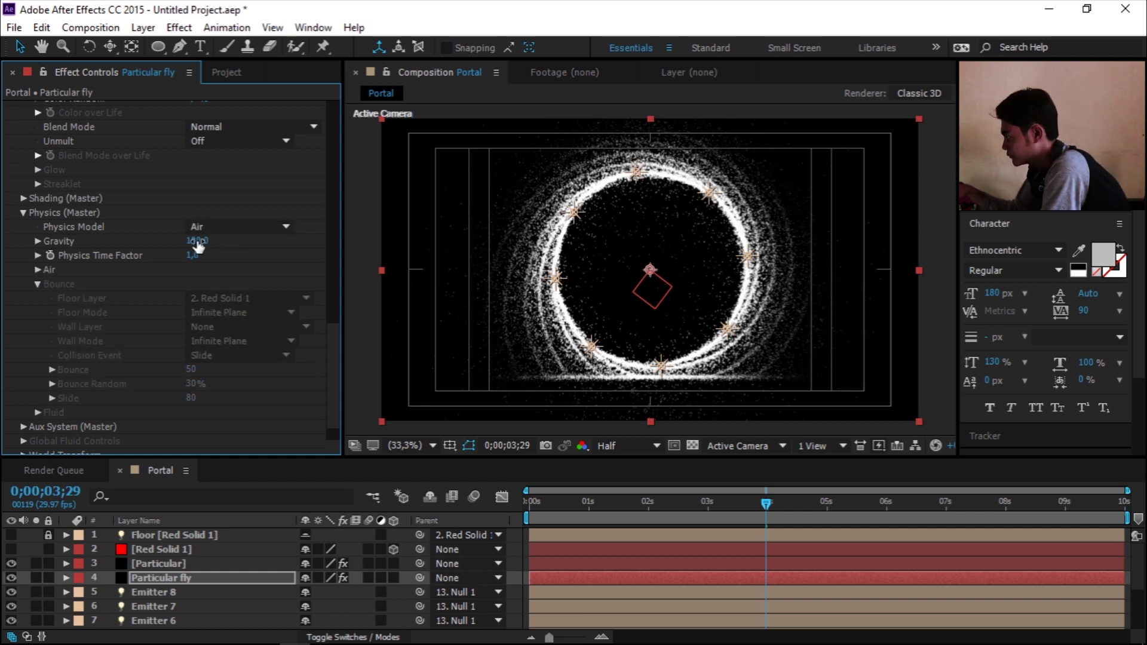
{"action": "type", "text": "-100"}
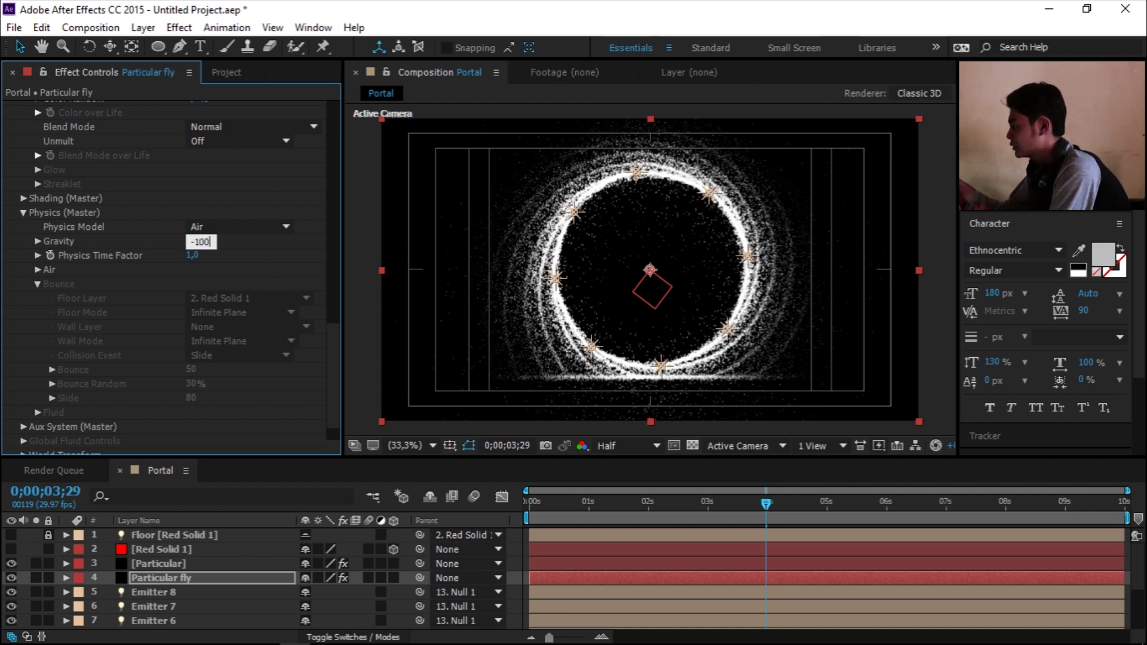
{"action": "left_click", "coordinate": [261, 267]}
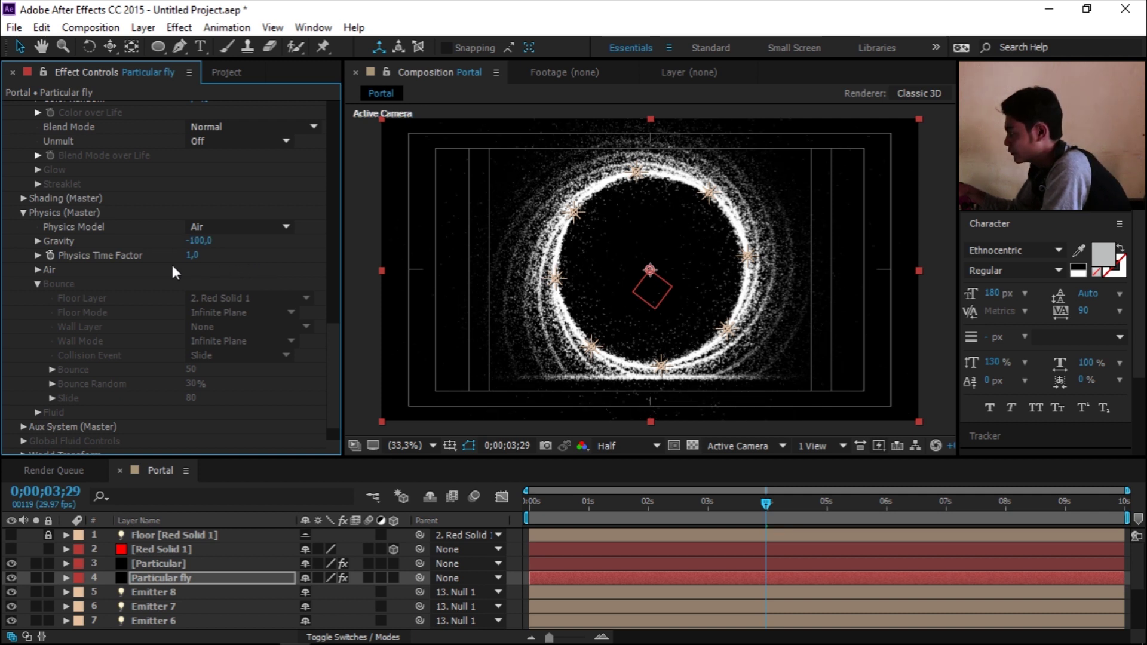
{"action": "left_click", "coordinate": [39, 281]}
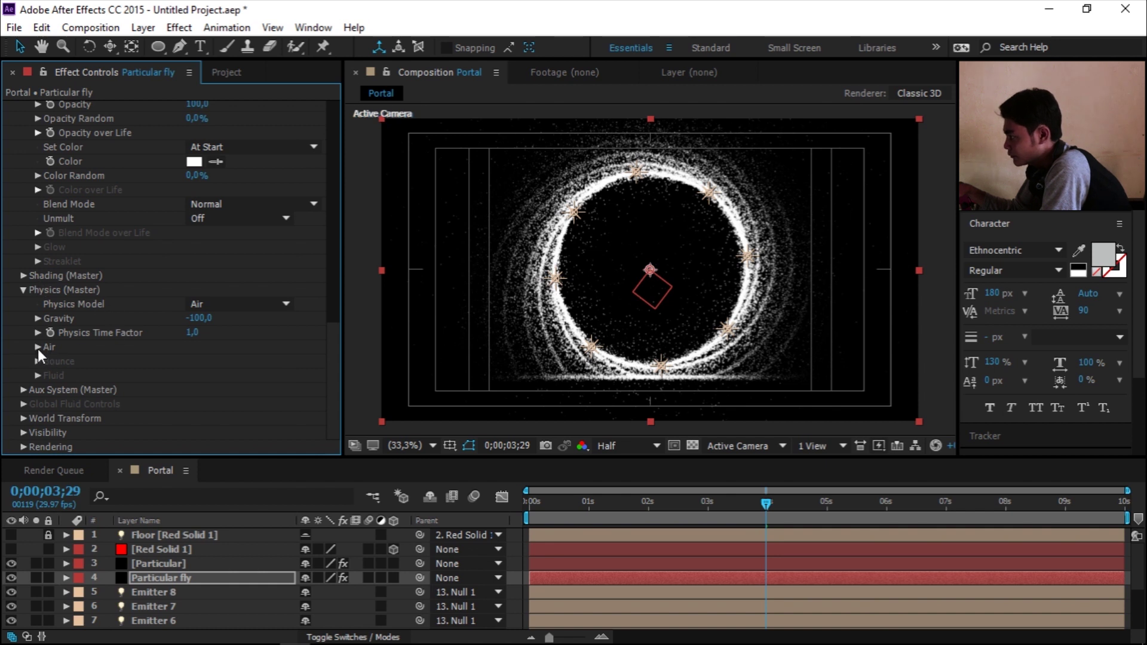
Step: Under Physics > Air, set Wind X to -211 and Wind Y to -157
{"action": "left_click", "coordinate": [39, 351]}
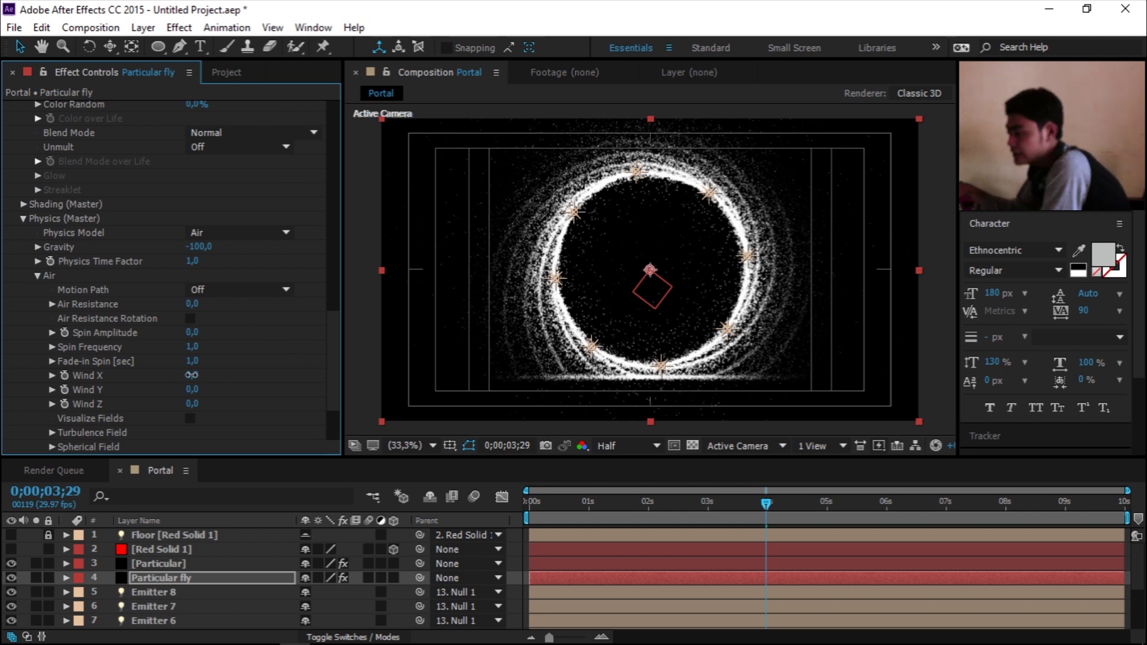
{"action": "left_click_drag", "start_coordinate": [143, 379], "coordinate": [109, 386]}
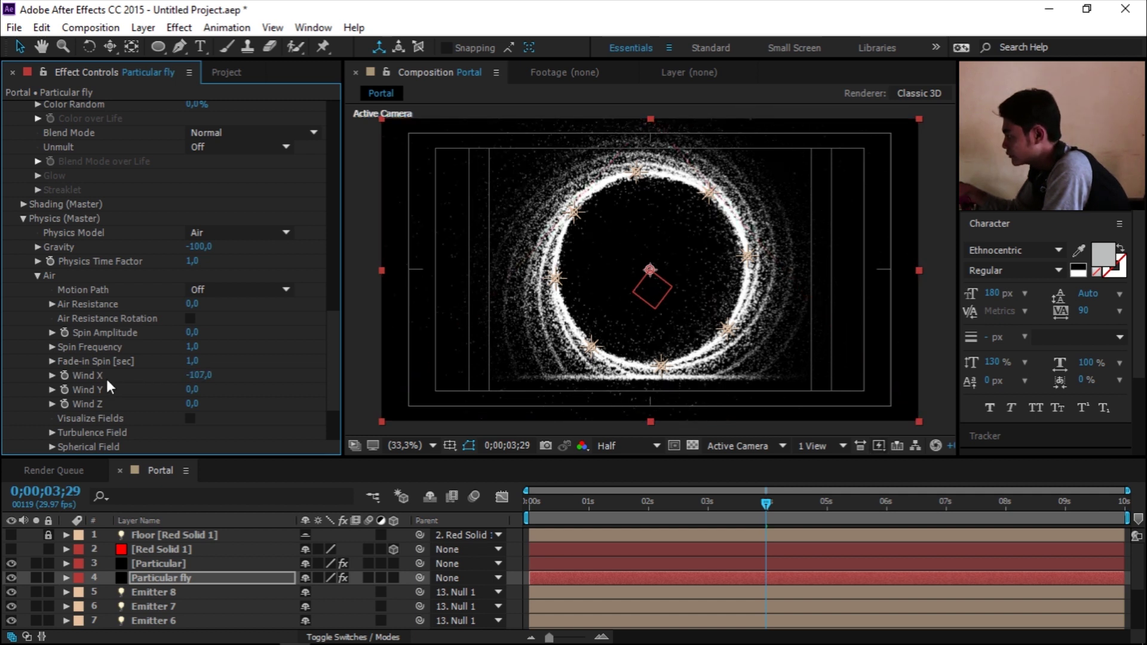
{"action": "left_click_drag", "start_coordinate": [167, 375], "coordinate": [165, 378]}
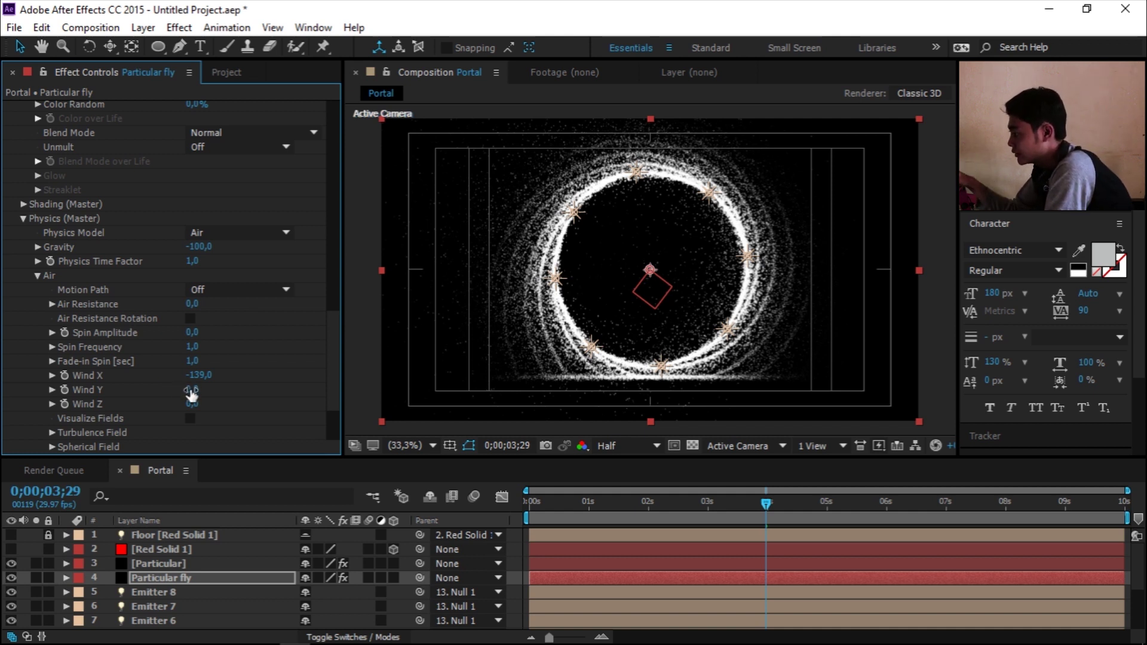
{"action": "left_click_drag", "start_coordinate": [191, 391], "coordinate": [146, 391]}
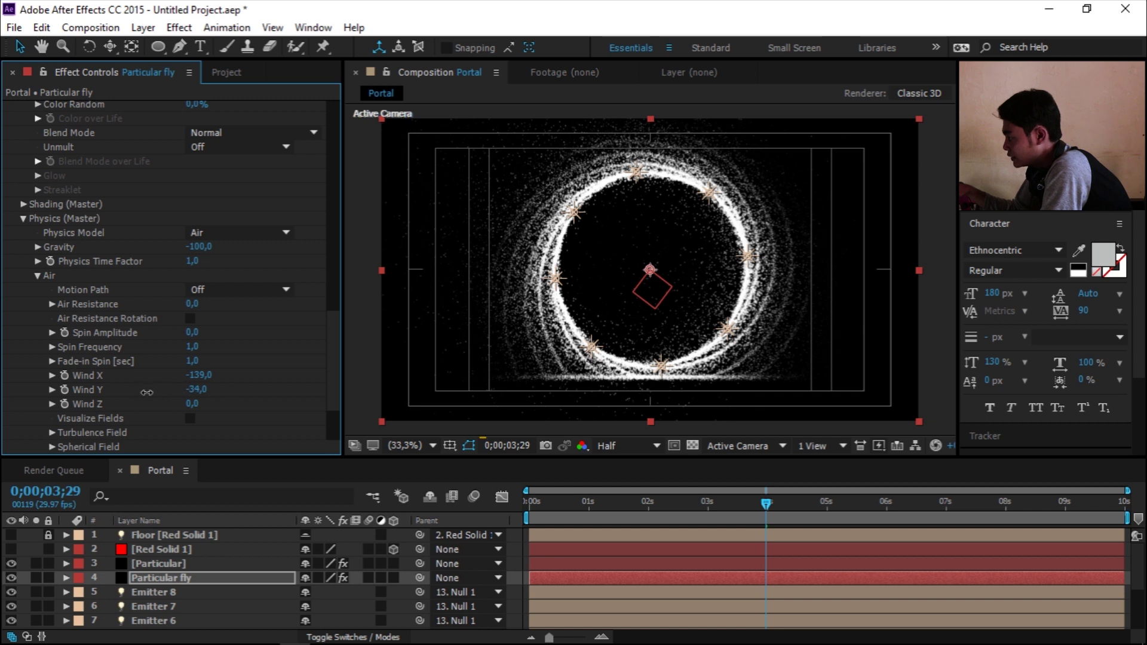
{"action": "left_click_drag", "start_coordinate": [145, 392], "coordinate": [133, 394]}
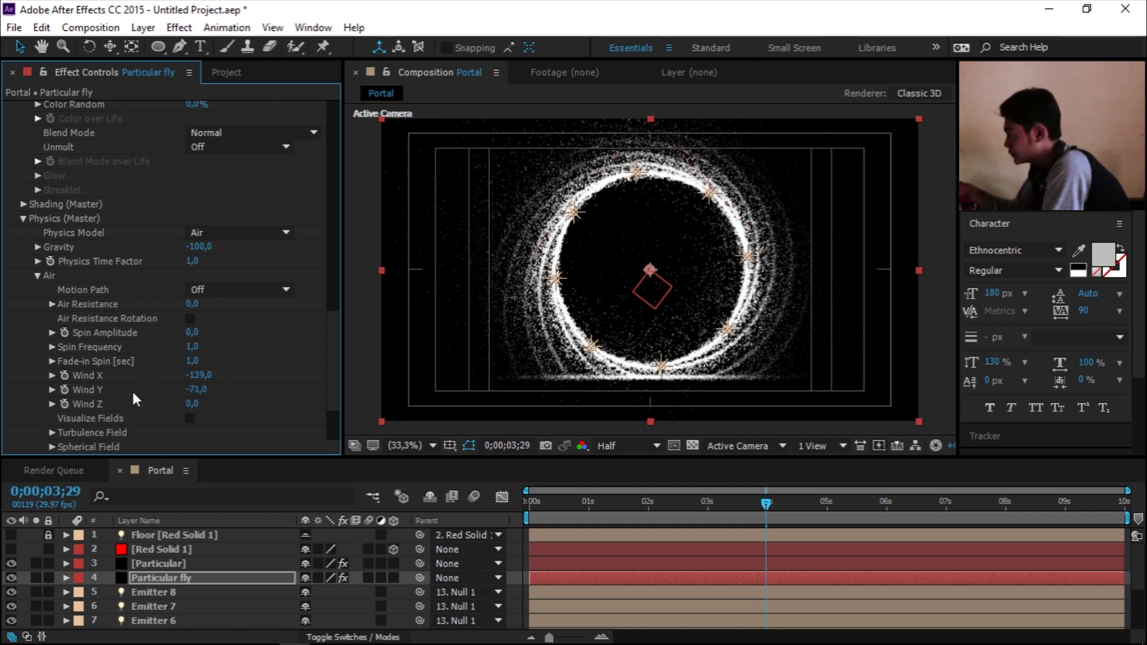
{"action": "left_click_drag", "start_coordinate": [156, 389], "coordinate": [124, 398]}
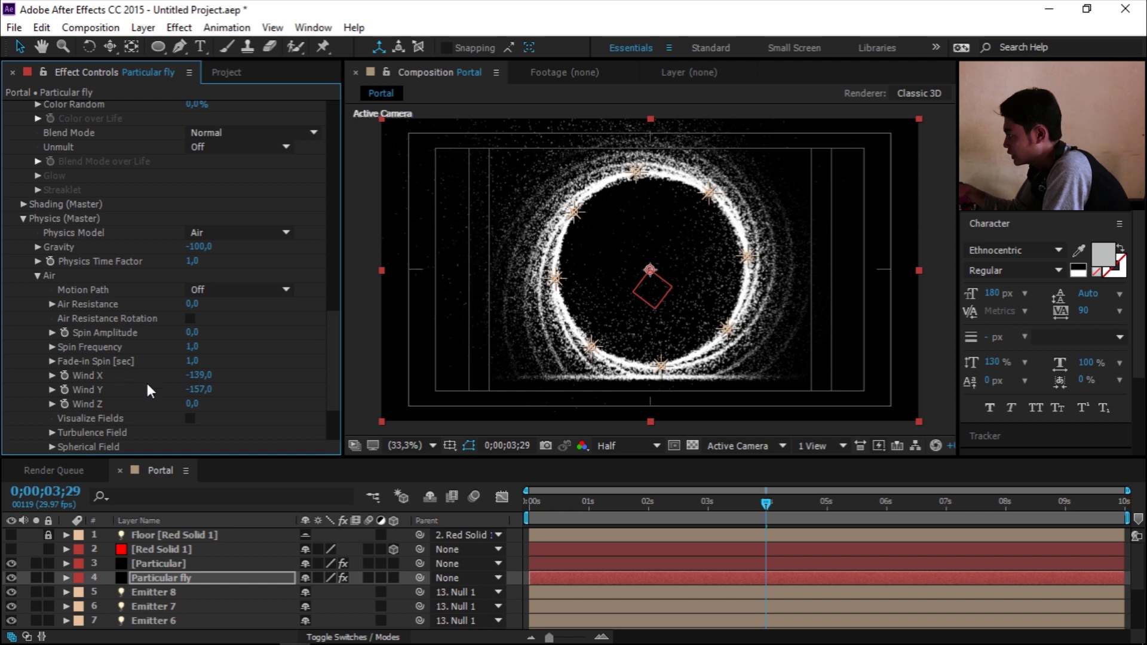
{"action": "left_click_drag", "start_coordinate": [165, 376], "coordinate": [132, 380]}
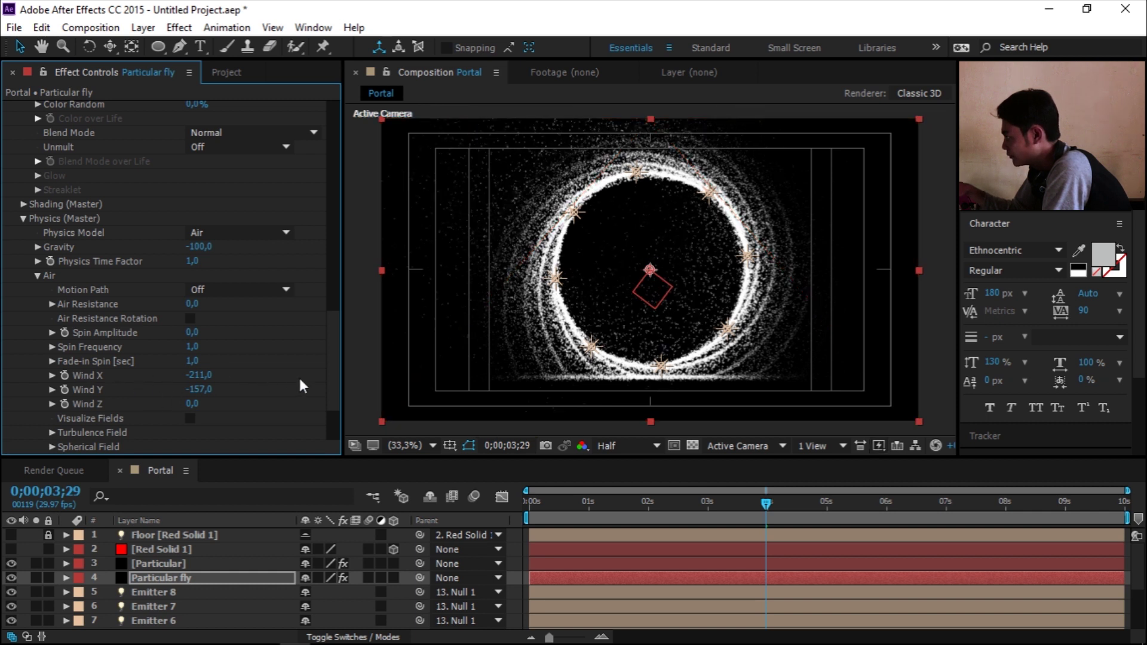
{"action": "left_click_drag", "start_coordinate": [331, 379], "coordinate": [322, 409]}
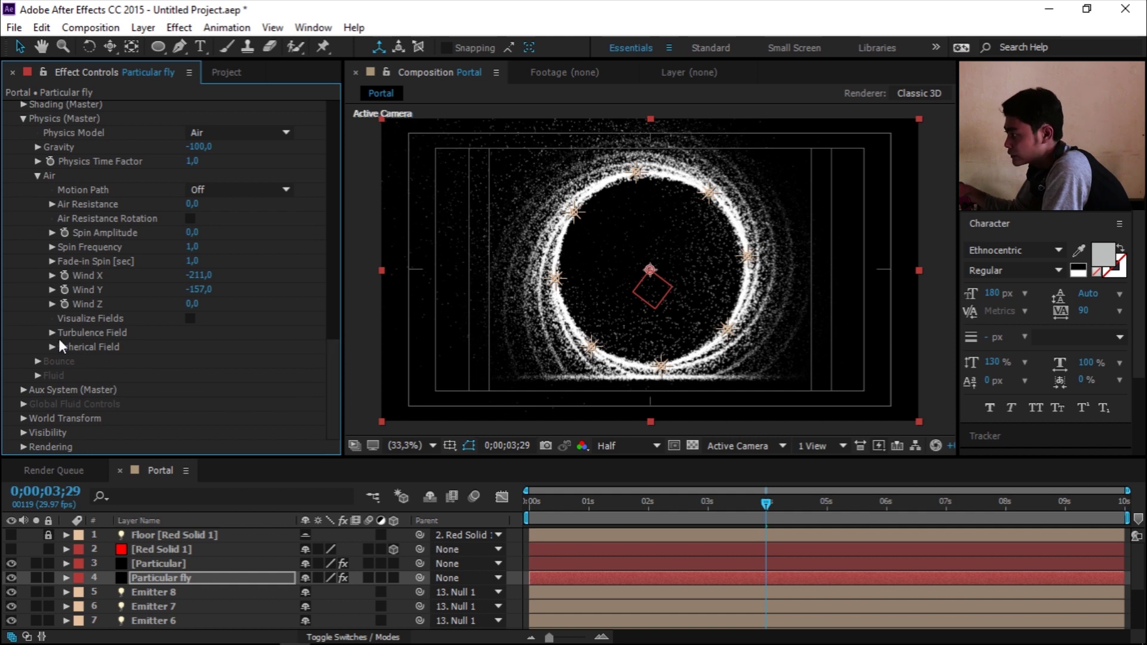
Step: Set Turbulence Field Affect Position to 50 and collapse the Turbulence Field group
{"action": "left_click", "coordinate": [50, 332]}
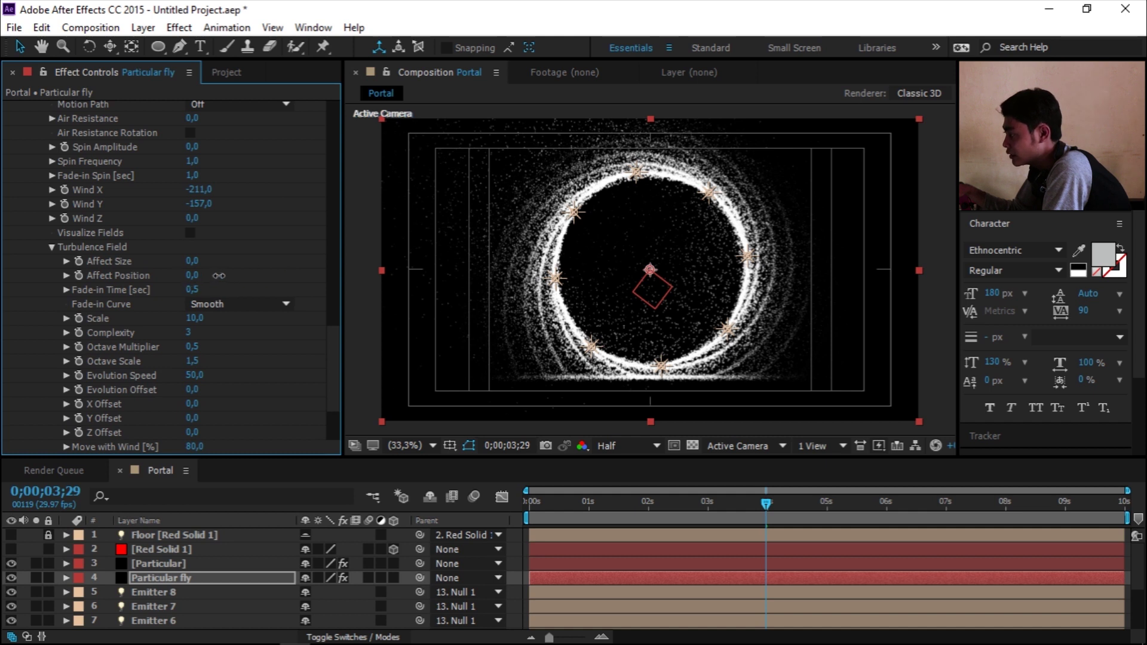
{"action": "left_click_drag", "start_coordinate": [227, 276], "coordinate": [232, 279]}
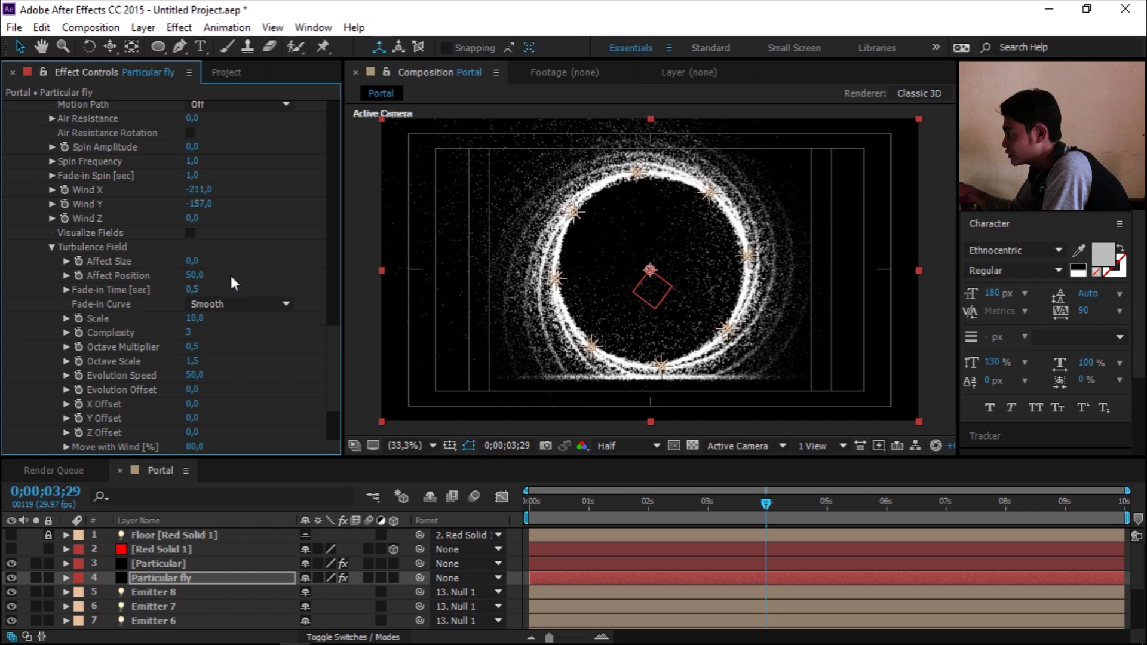
{"action": "left_click", "coordinate": [52, 246]}
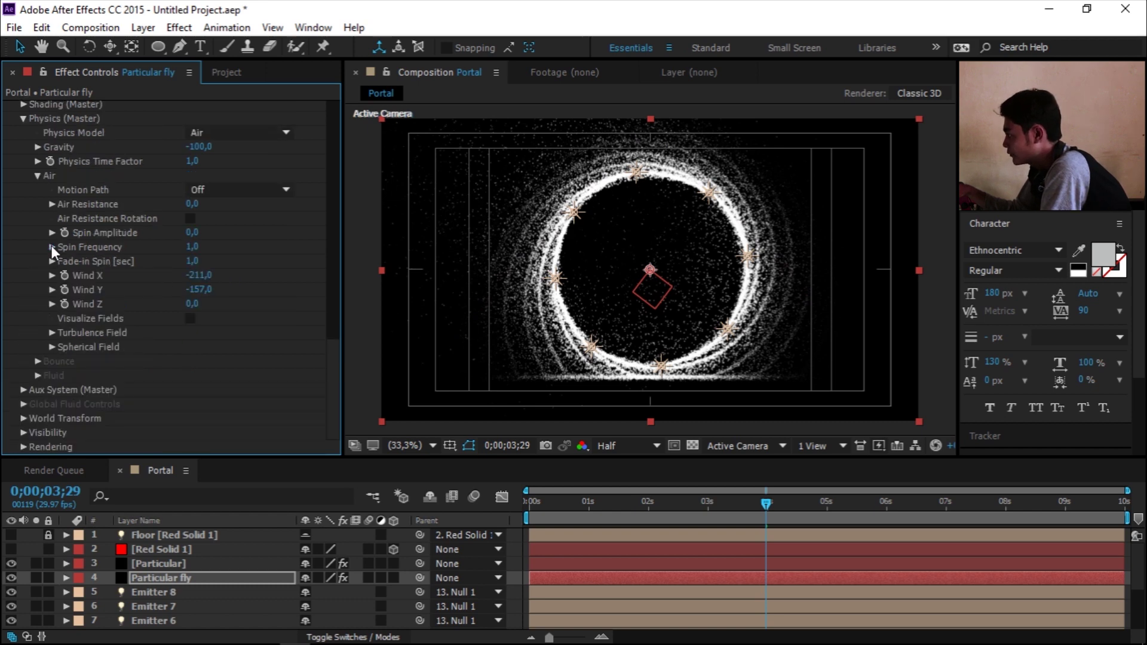
Step: Collapse the Particular effect, go to 0;00;00;00 and preview Portal up to 0;00;02;06
{"action": "left_click_drag", "start_coordinate": [335, 358], "coordinate": [331, 267]}
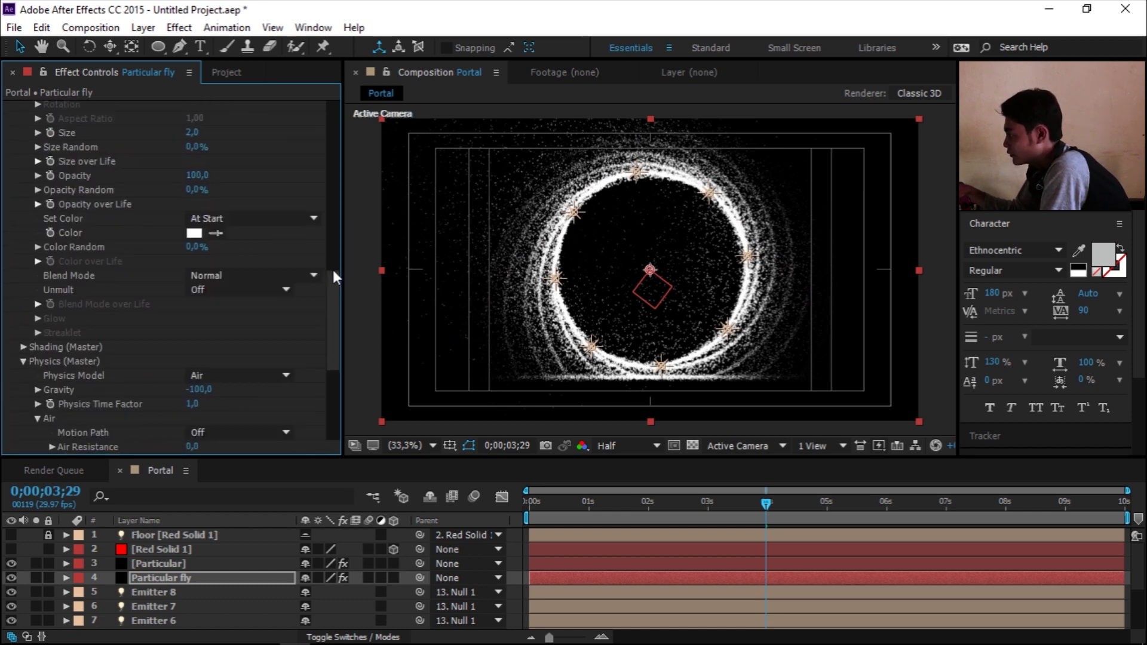
{"action": "left_click", "coordinate": [9, 107]}
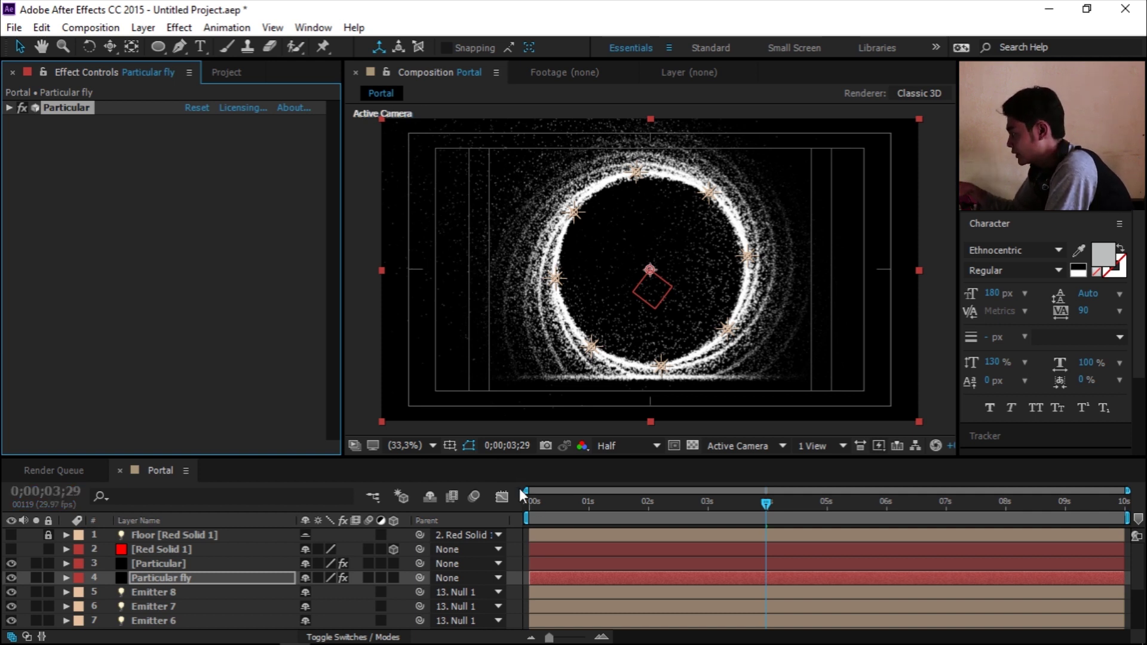
{"action": "left_click", "coordinate": [540, 503]}
{"action": "left_click", "coordinate": [521, 503]}
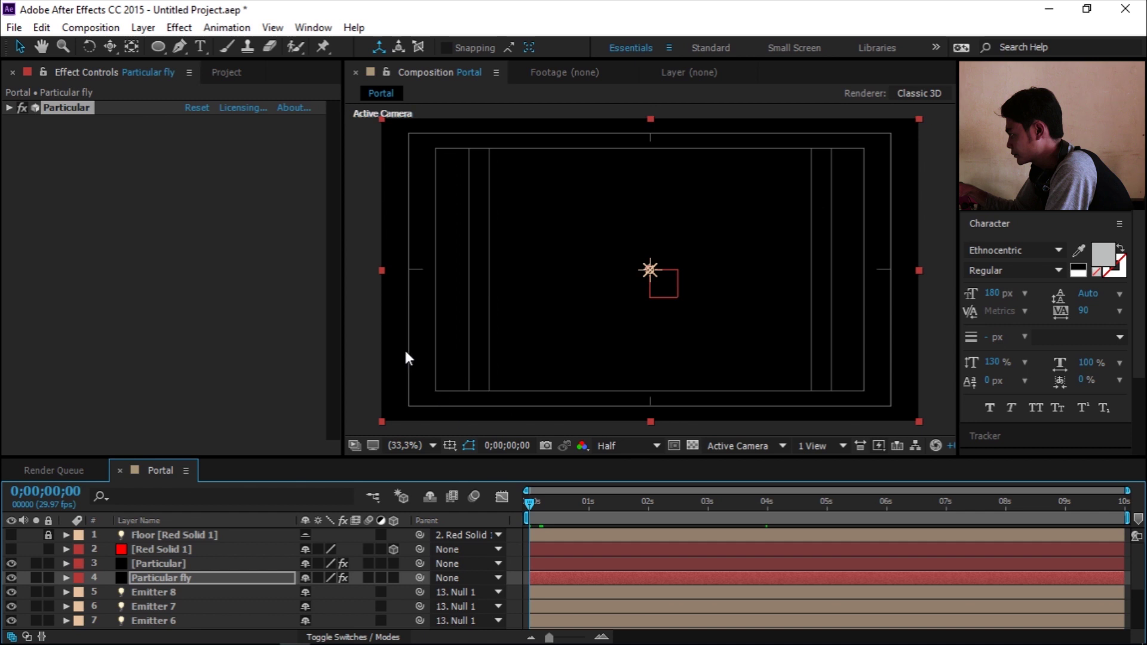
{"action": "key", "text": "space"}
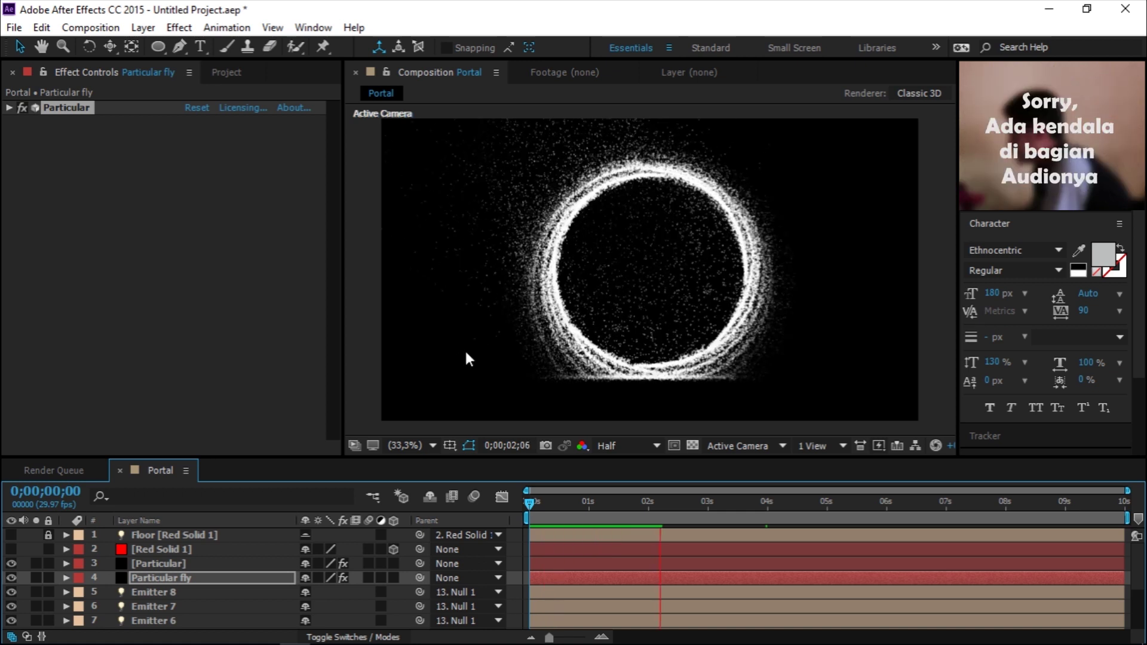
{"action": "key", "text": "space"}
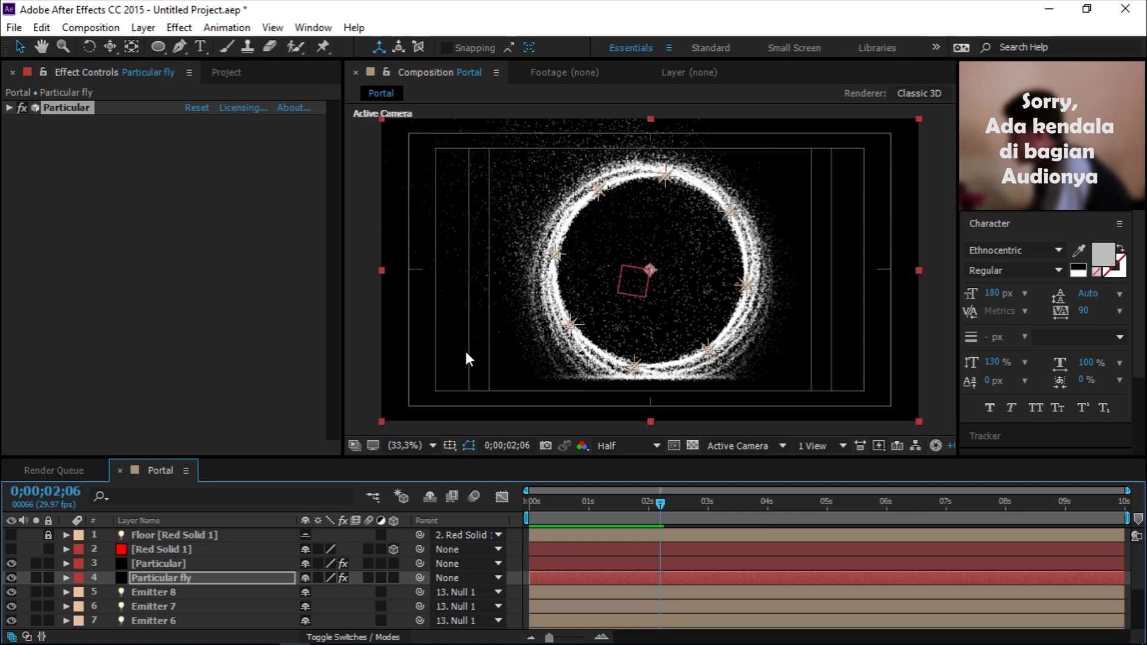
{"action": "left_click", "coordinate": [178, 27]}
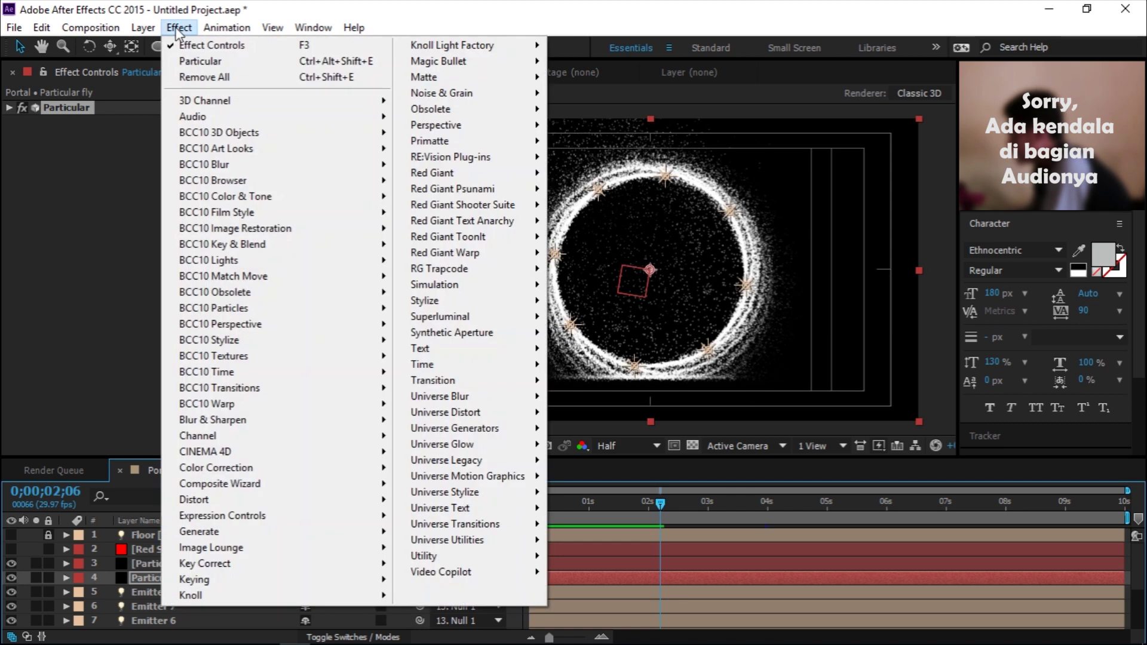
{"action": "mouse_move", "coordinate": [146, 27]}
{"action": "mouse_move", "coordinate": [337, 23]}
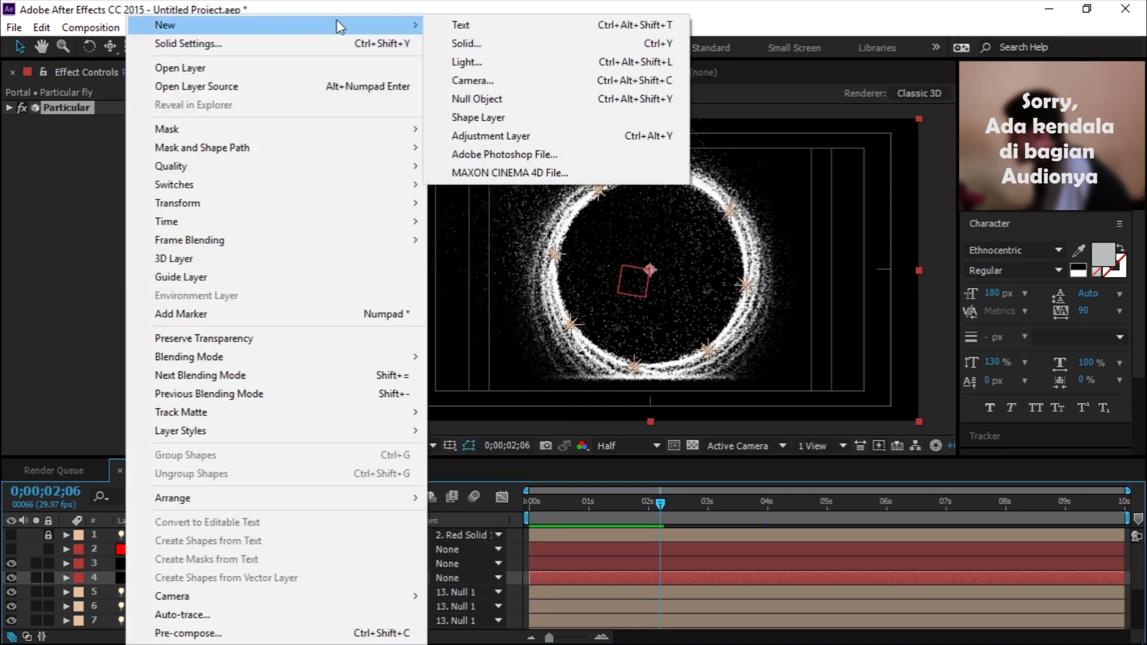
{"action": "left_click", "coordinate": [457, 44]}
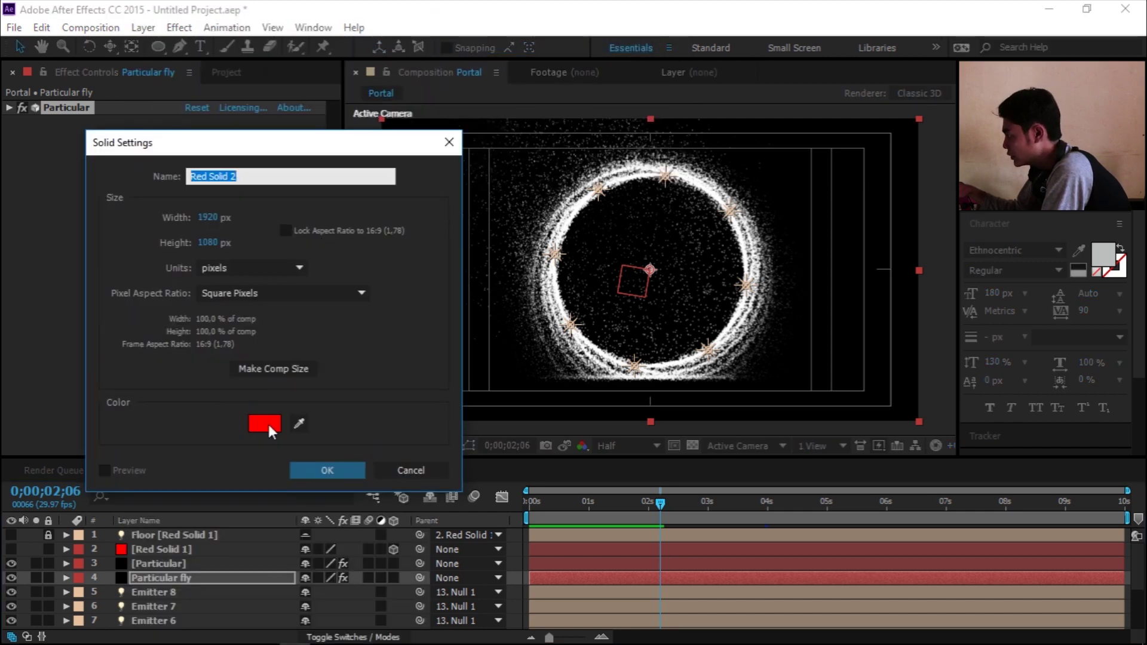
{"action": "left_click", "coordinate": [267, 423]}
{"action": "type", "text": "000000"}
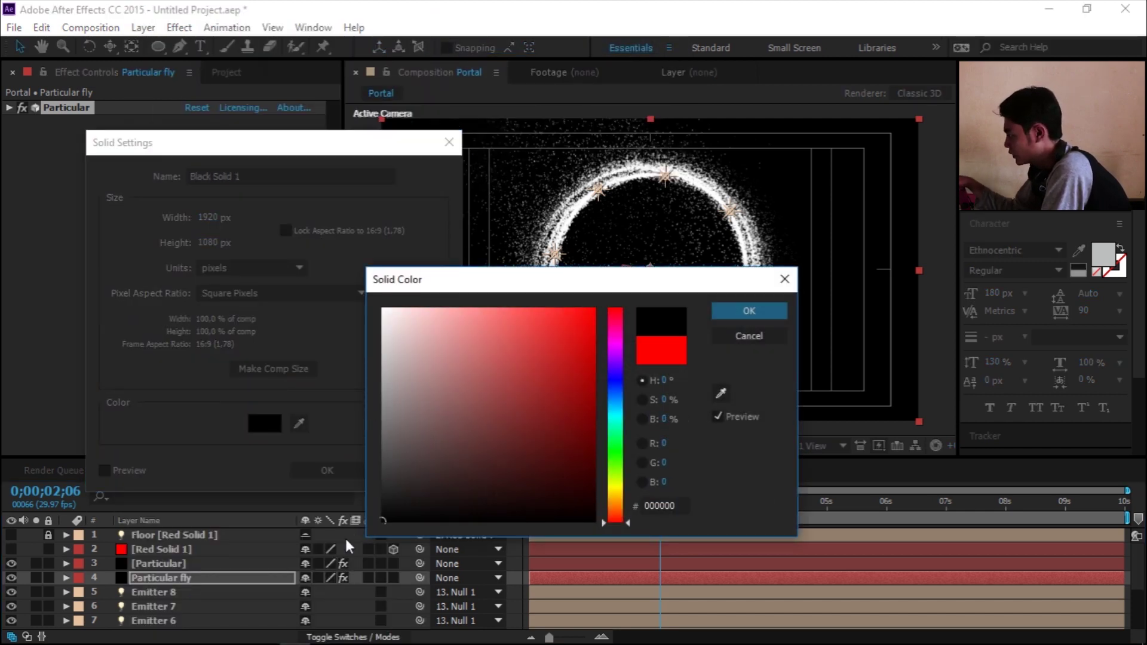
{"action": "key", "text": "Return"}
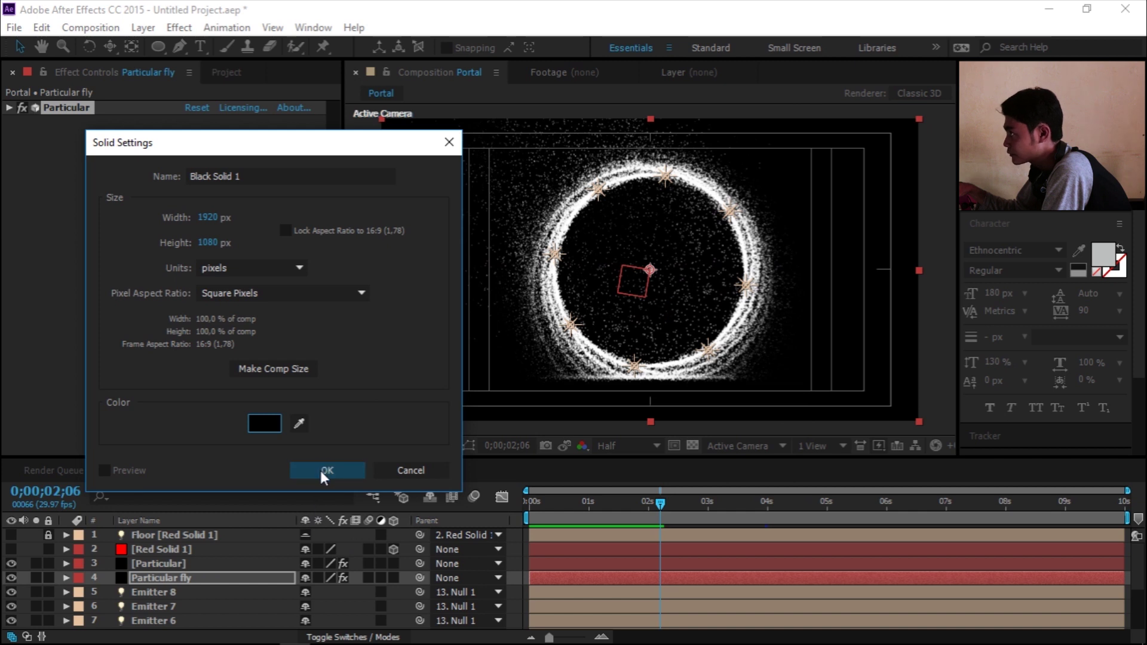
{"action": "left_click", "coordinate": [320, 469]}
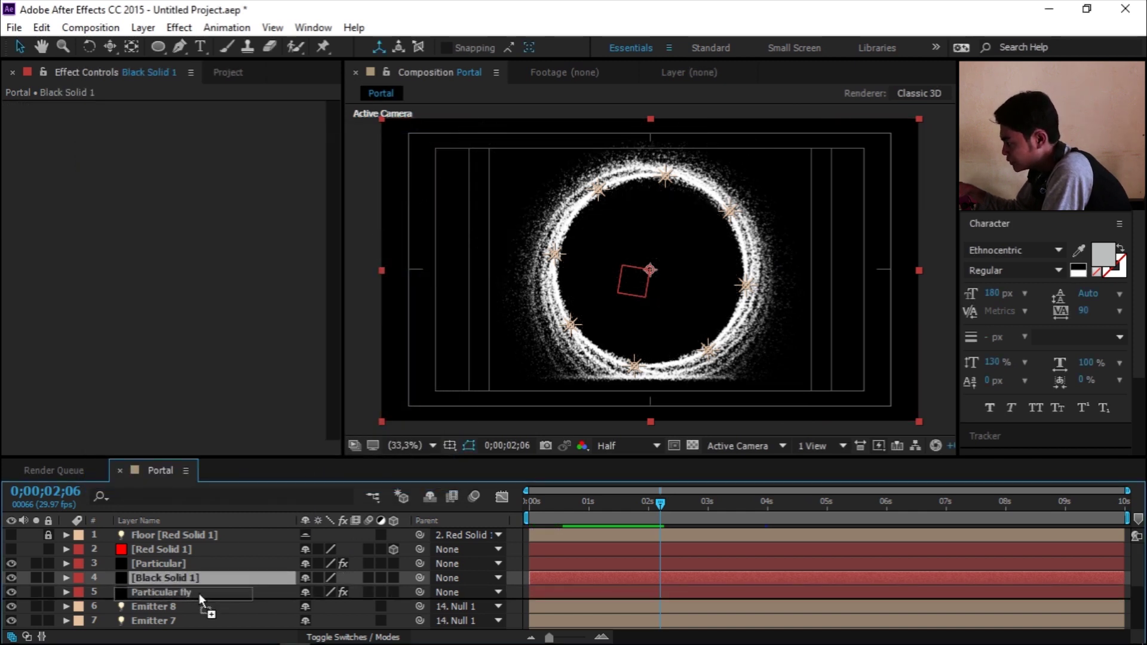
{"action": "left_click_drag", "start_coordinate": [199, 577], "coordinate": [199, 594]}
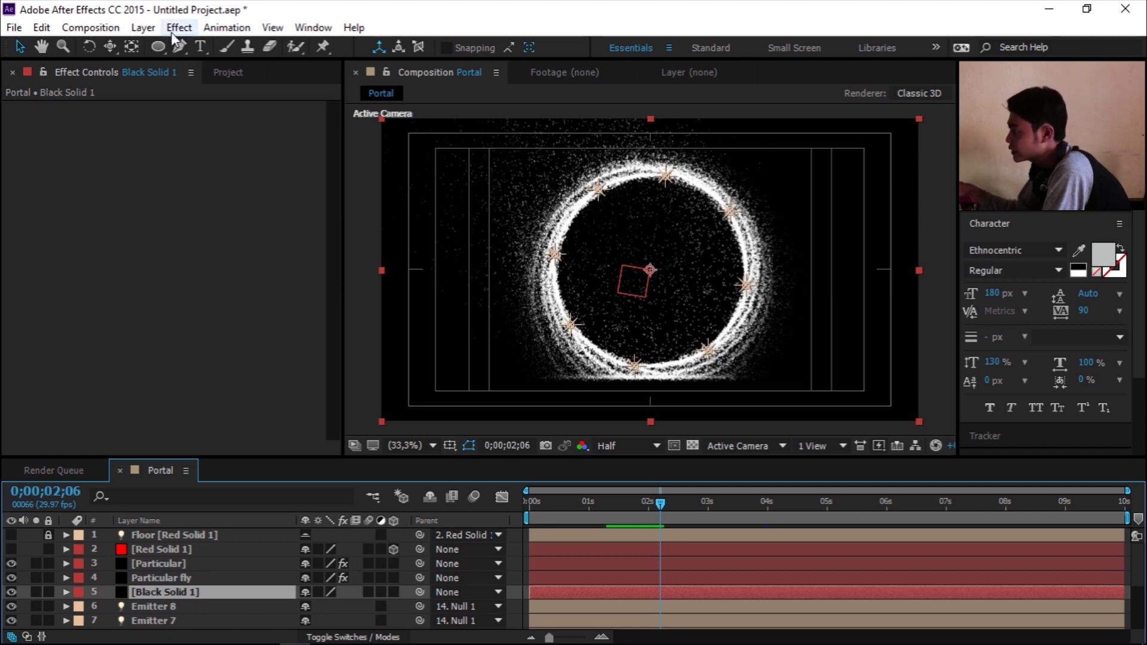
{"action": "left_click", "coordinate": [152, 33]}
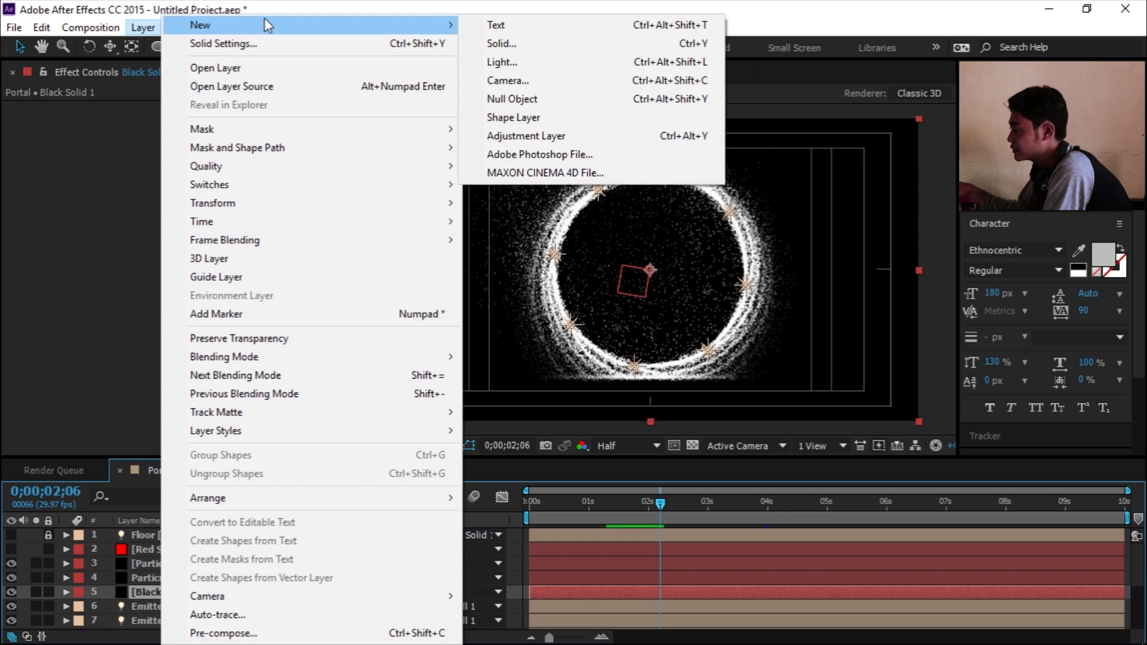
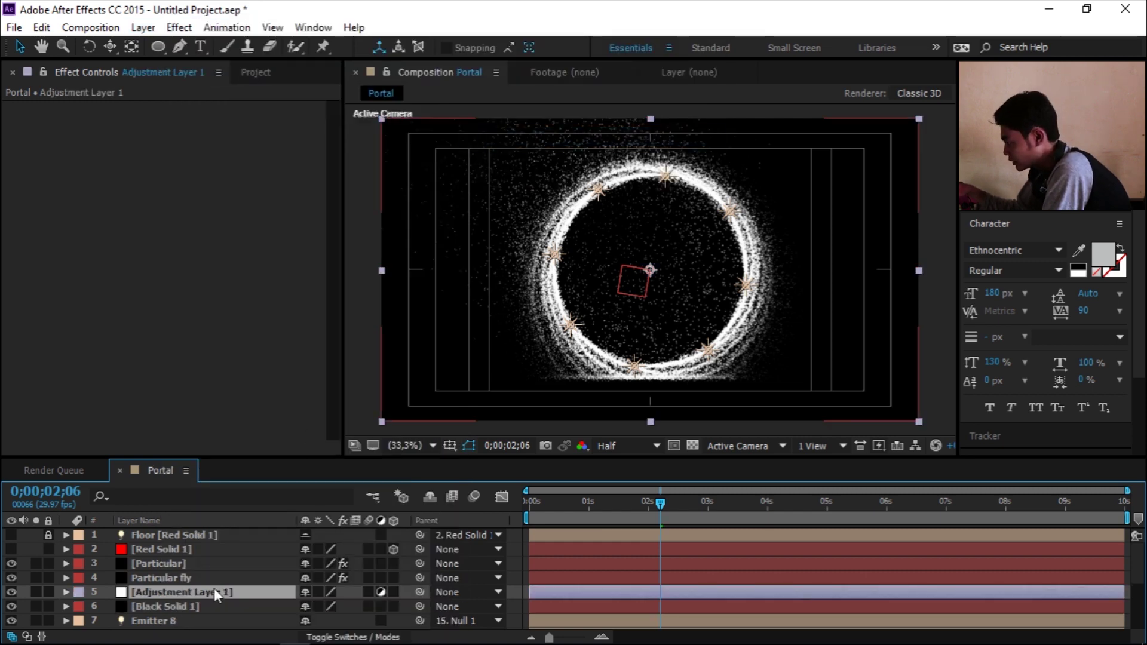
Step: Drag Adjustment Layer 1 above Floor [Red Solid 1] so it becomes layer 1
{"action": "left_click_drag", "start_coordinate": [215, 590], "coordinate": [212, 533]}
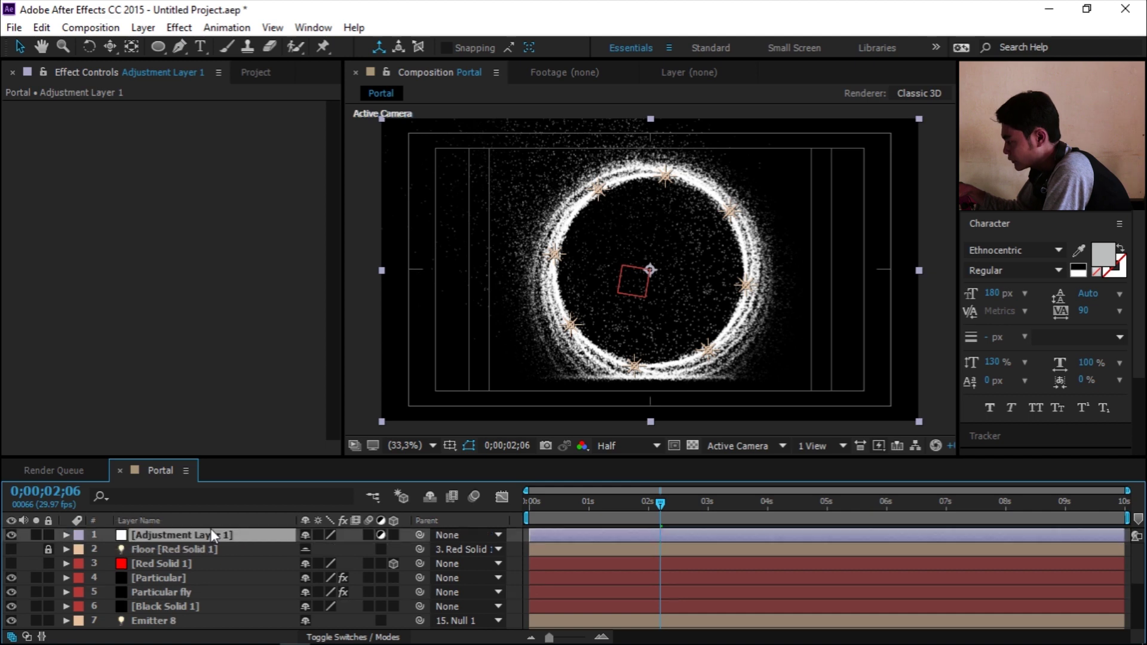
{"action": "left_click", "coordinate": [182, 268]}
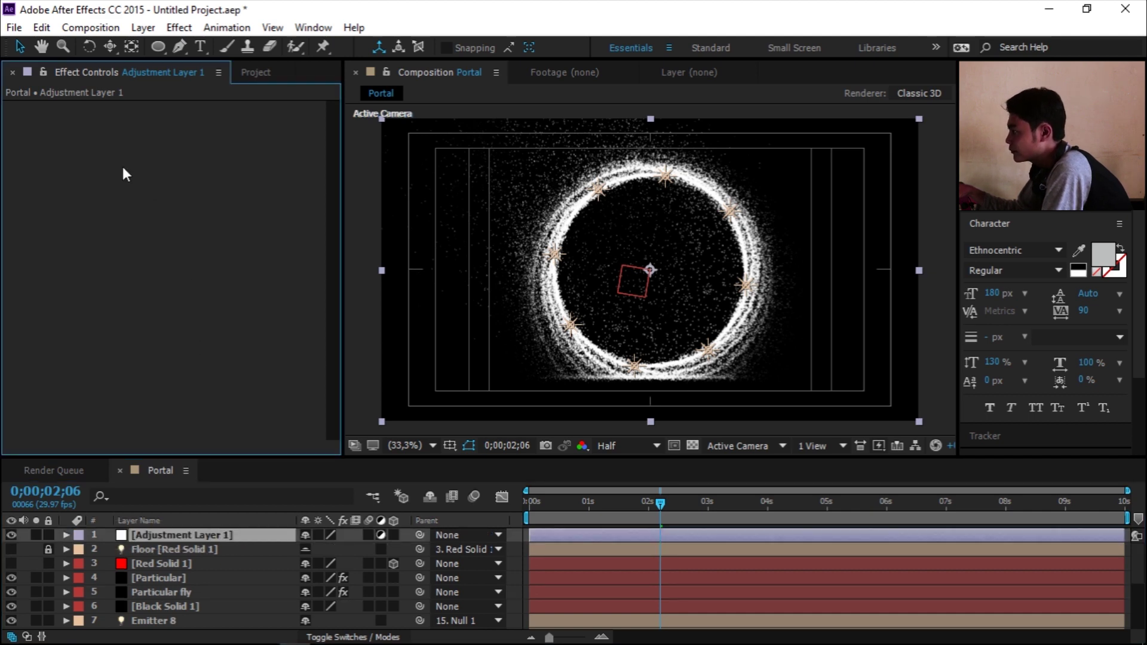
Step: Add the Color Correction > Tritone effect to Adjustment Layer 1
{"action": "right_click", "coordinate": [123, 167]}
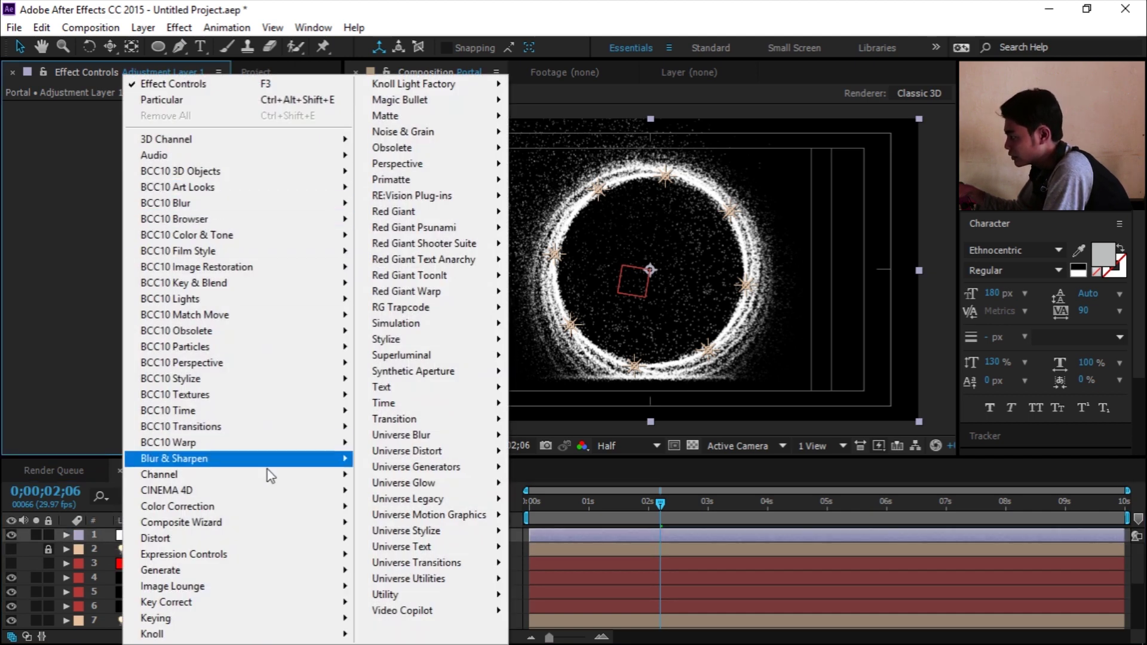
{"action": "mouse_move", "coordinate": [285, 512]}
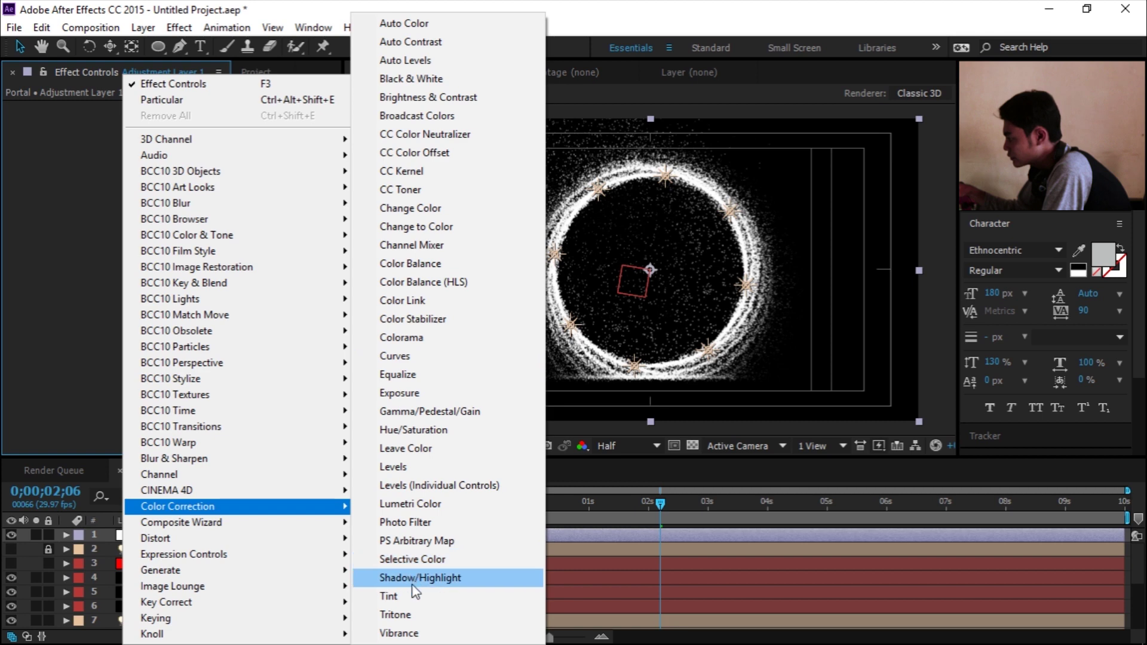
{"action": "left_click", "coordinate": [417, 623]}
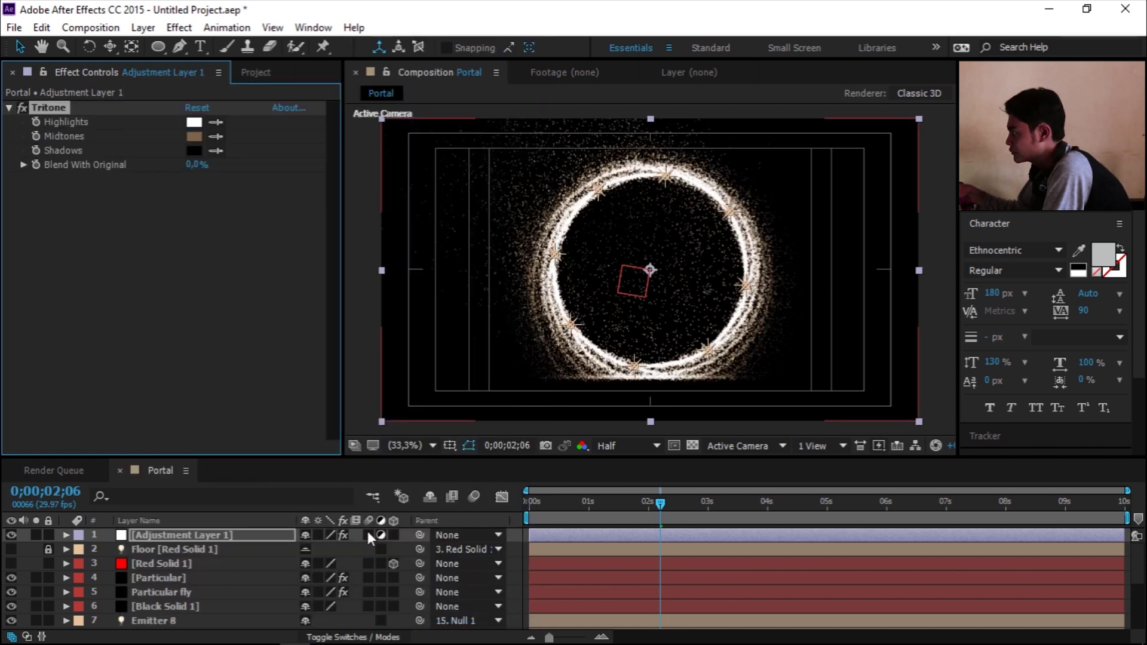
Step: Give the Tritone midtones a fully saturated, bright orange colour
{"action": "left_click", "coordinate": [195, 137]}
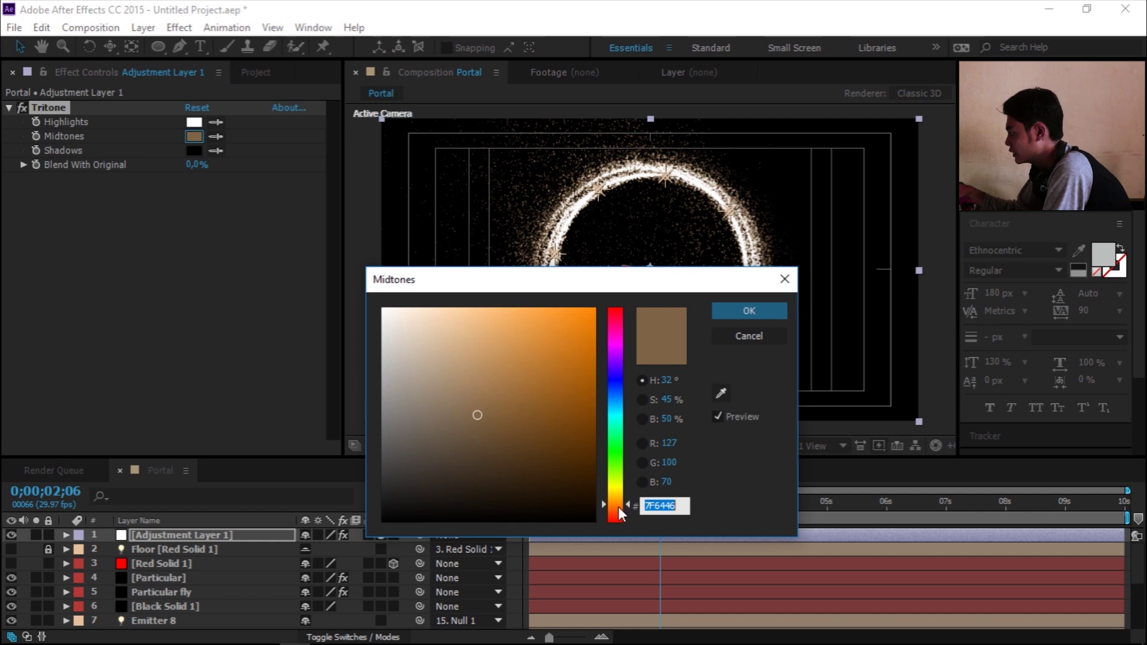
{"action": "left_click", "coordinate": [618, 506]}
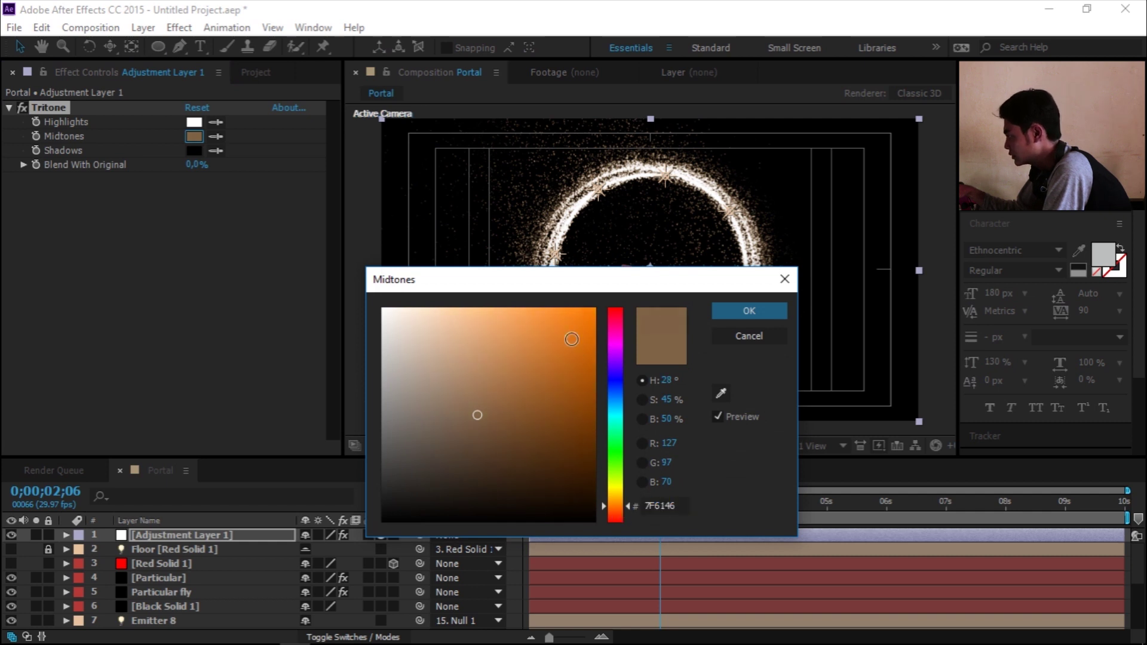
{"action": "left_click_drag", "start_coordinate": [572, 340], "coordinate": [595, 308]}
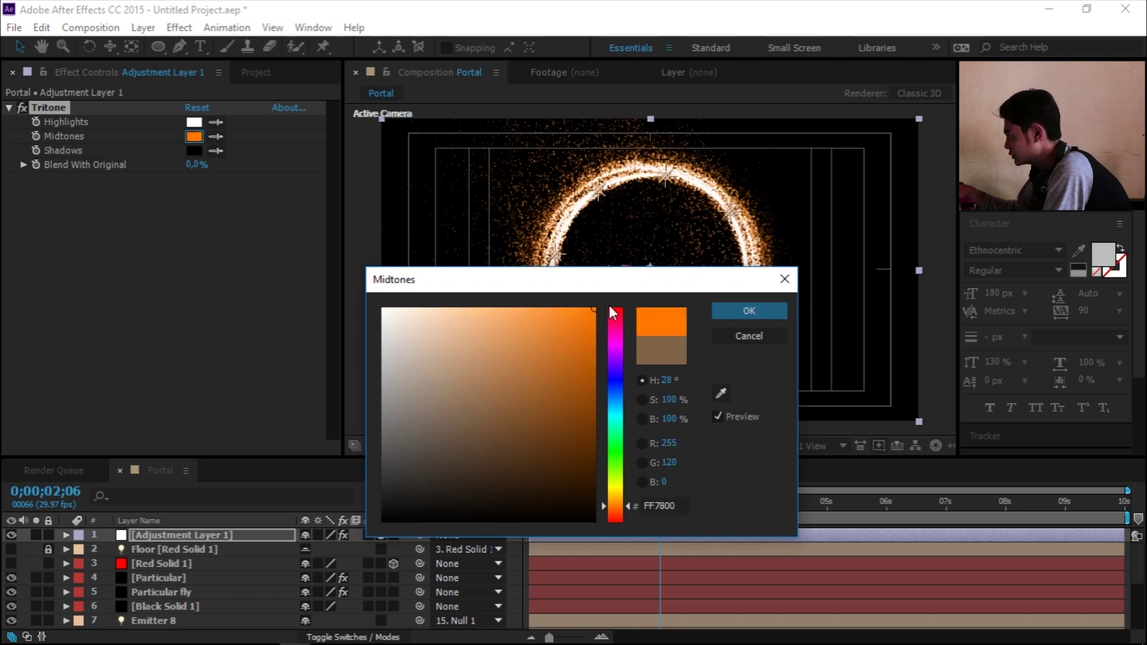
{"action": "left_click", "coordinate": [624, 507]}
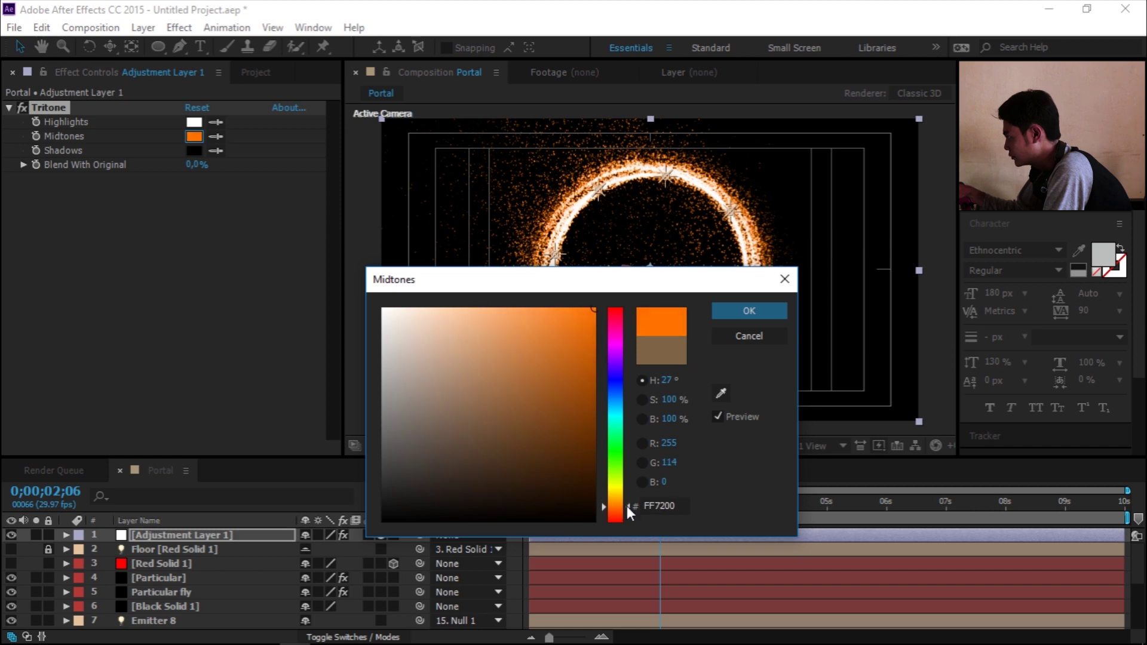
{"action": "left_click", "coordinate": [761, 308]}
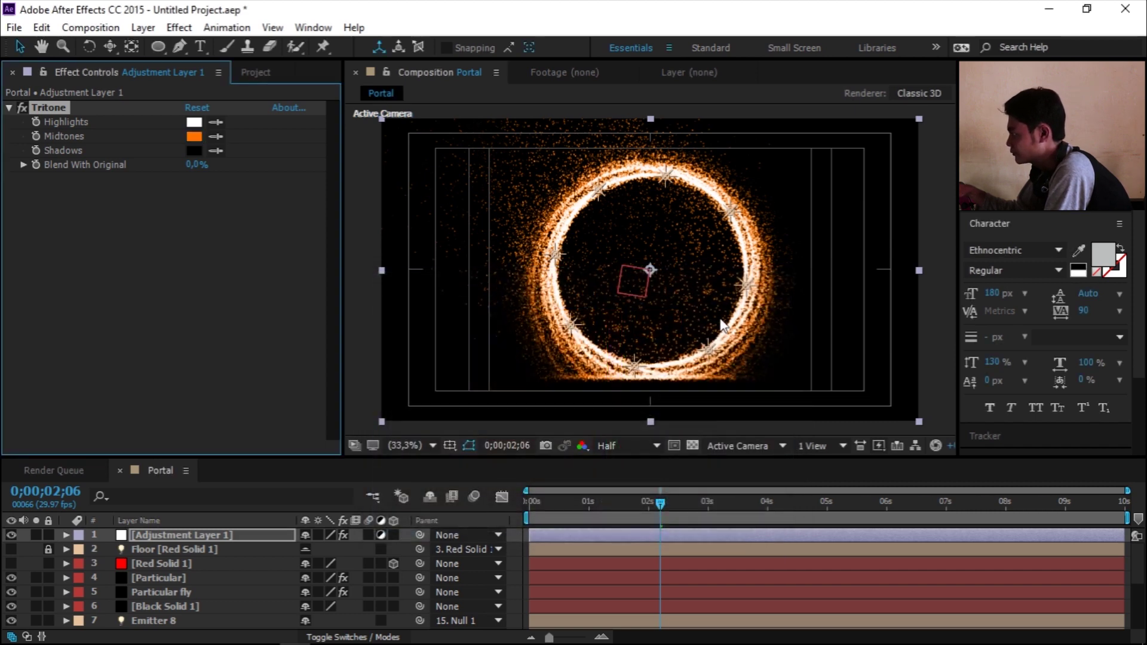
Step: Deepen the midtones to red-orange FF4E00 and preview frame 0;00;05;02
{"action": "left_click", "coordinate": [193, 141]}
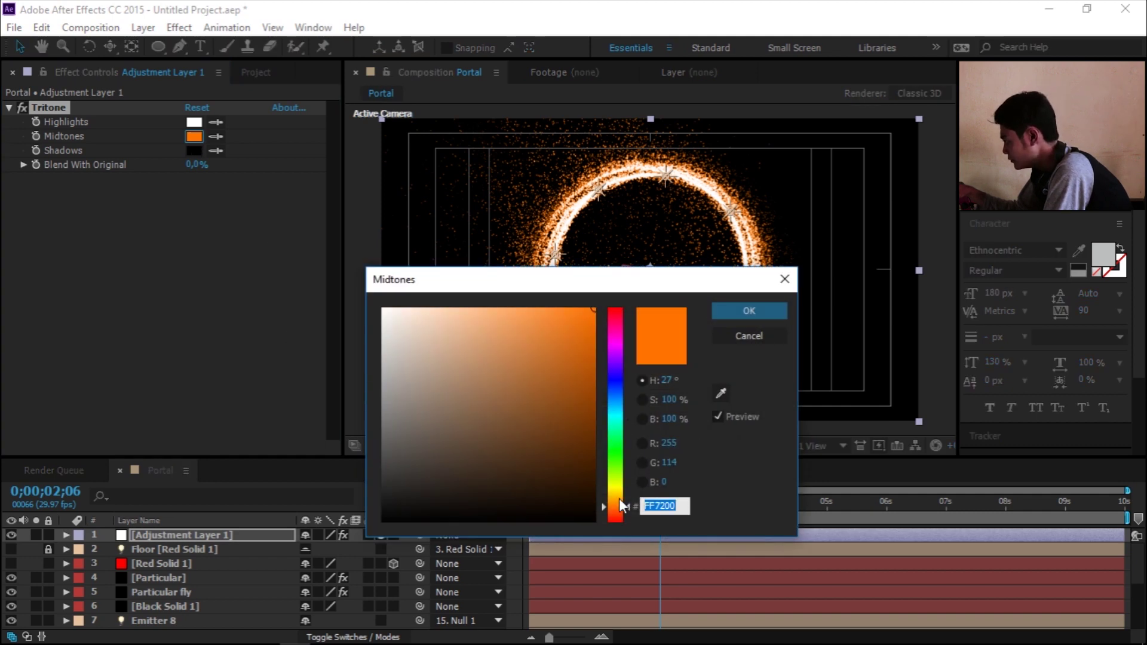
{"action": "left_click_drag", "start_coordinate": [616, 503], "coordinate": [619, 512]}
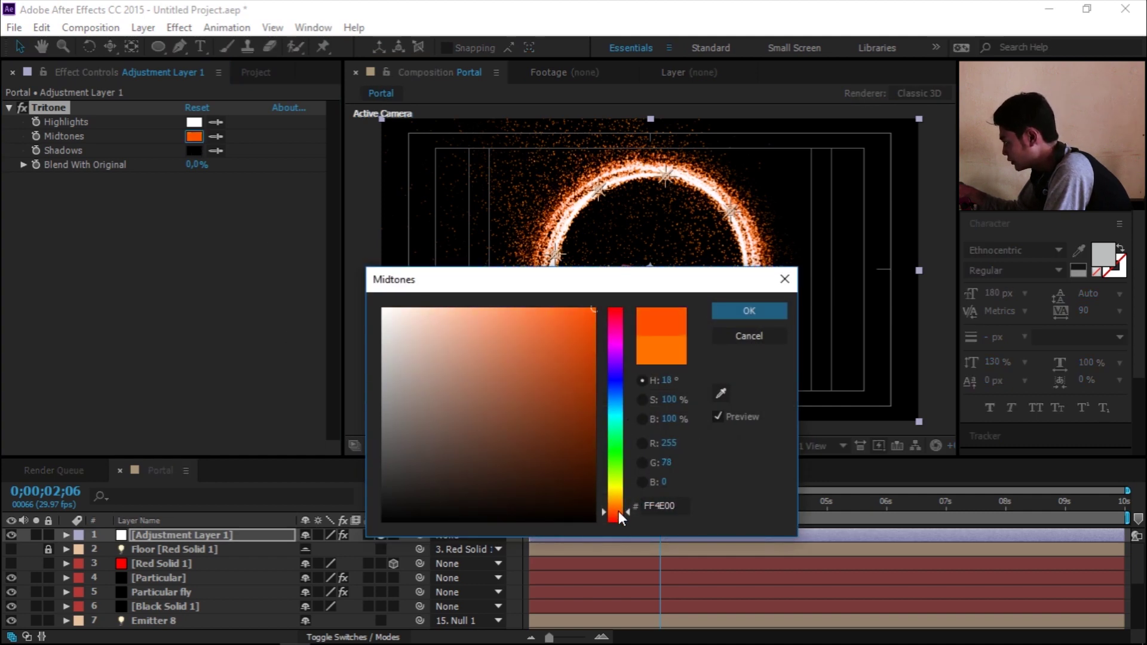
{"action": "left_click", "coordinate": [749, 309]}
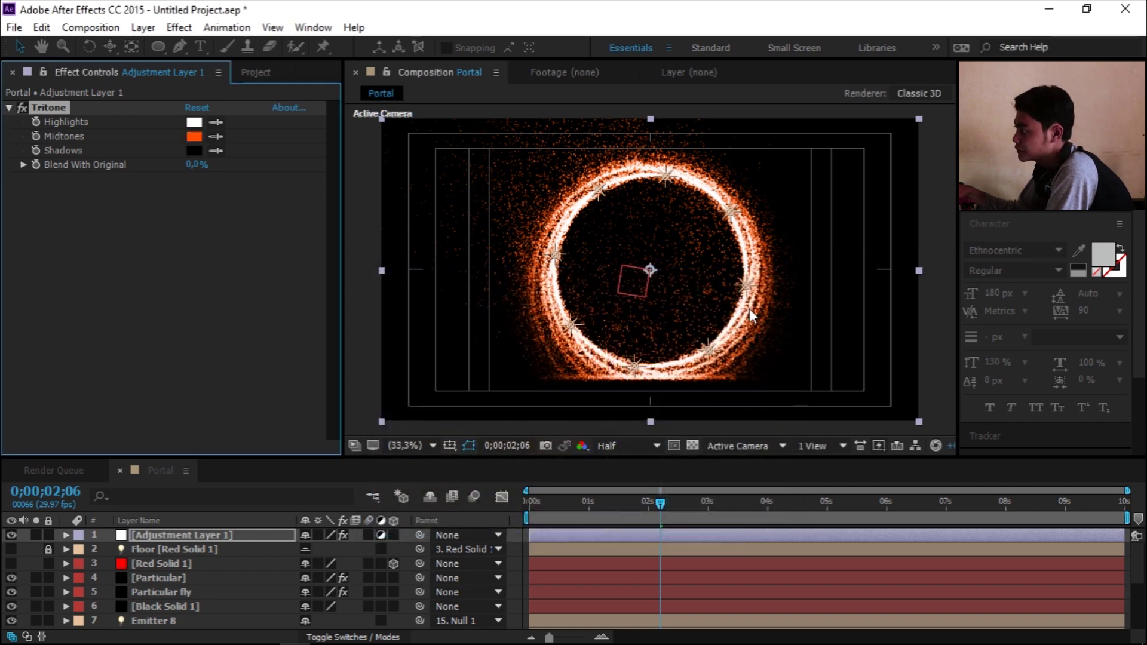
{"action": "left_click", "coordinate": [831, 506]}
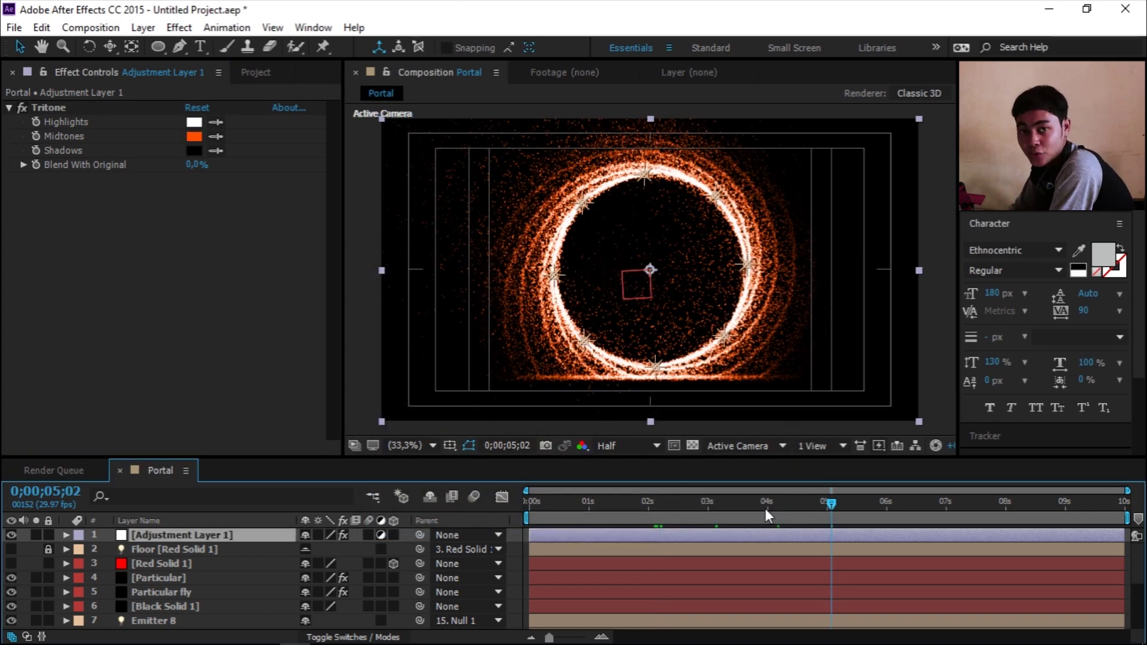